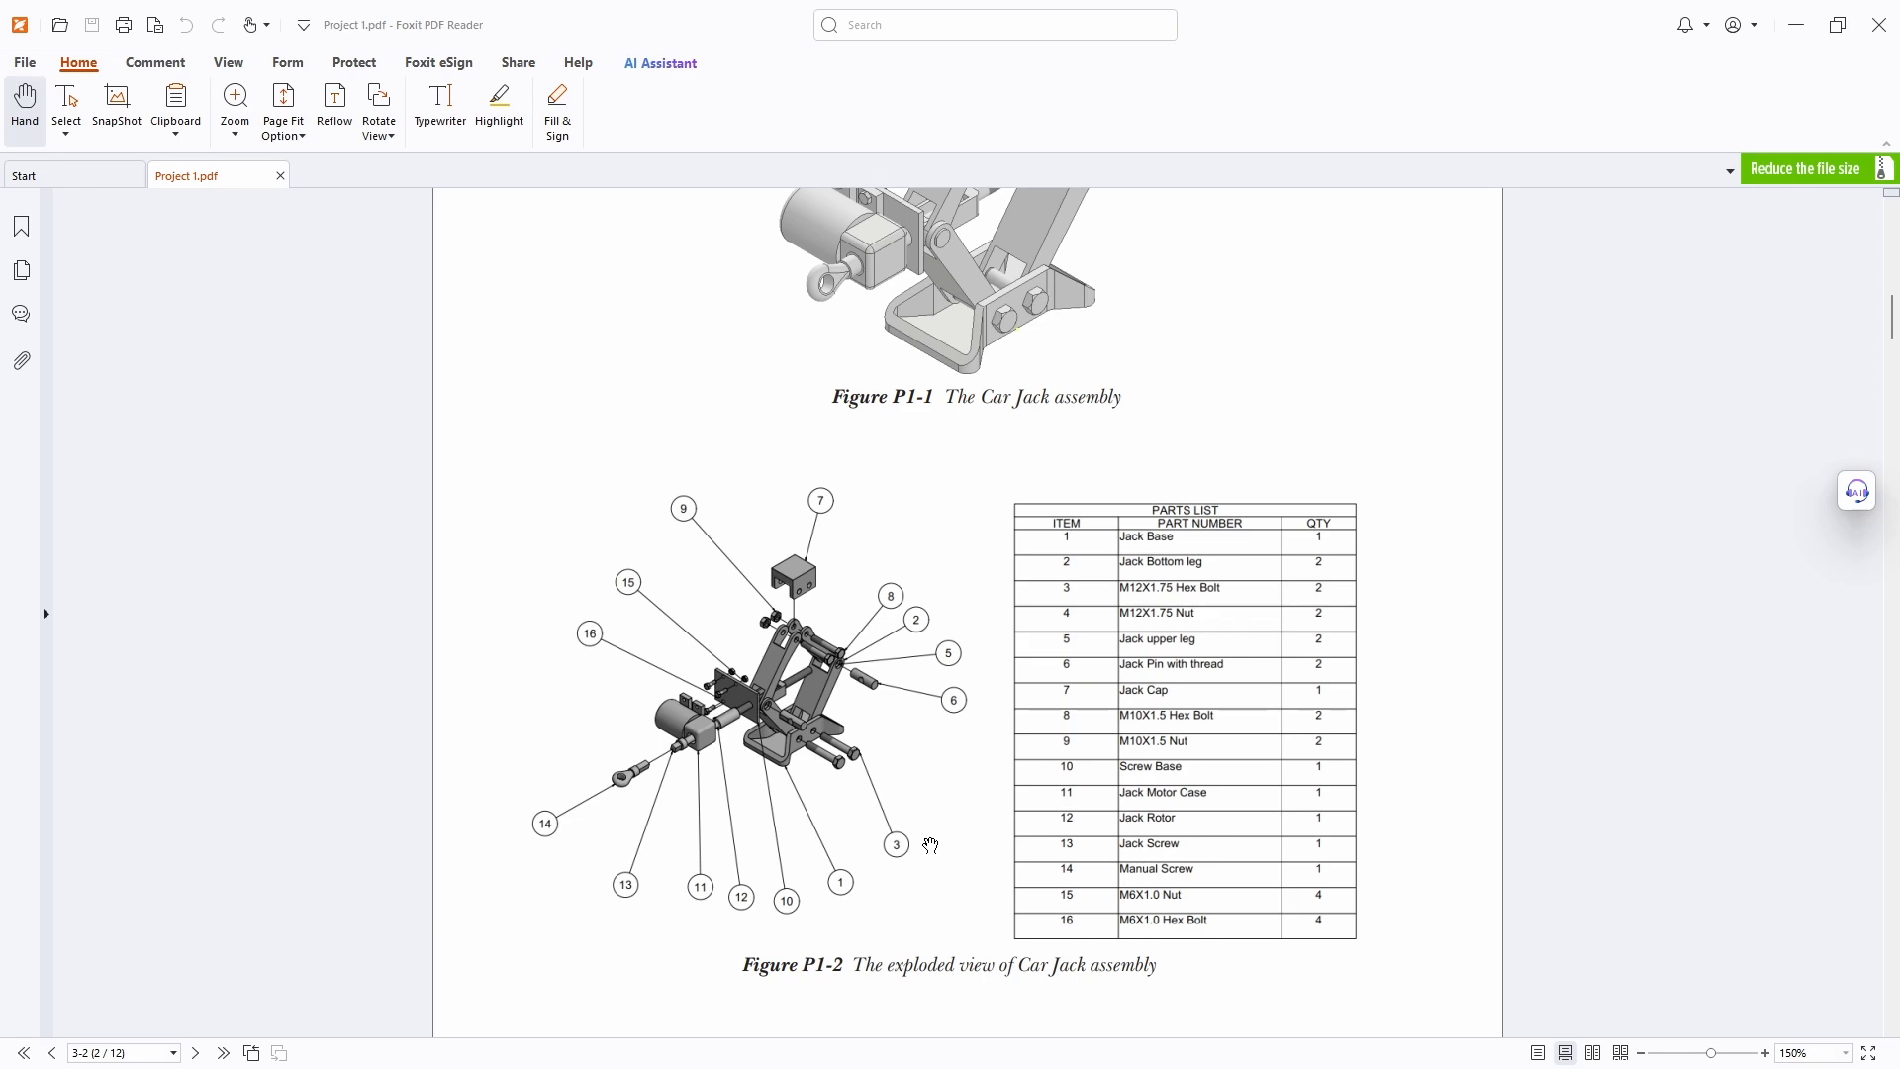
Look through the car jack drawings in the PDF to the M12X 1.75 bolt and nut dimensions in Figures P1-17 and P1-18.
scroll(930, 846, down, 8)
scroll(930, 846, down, 3)
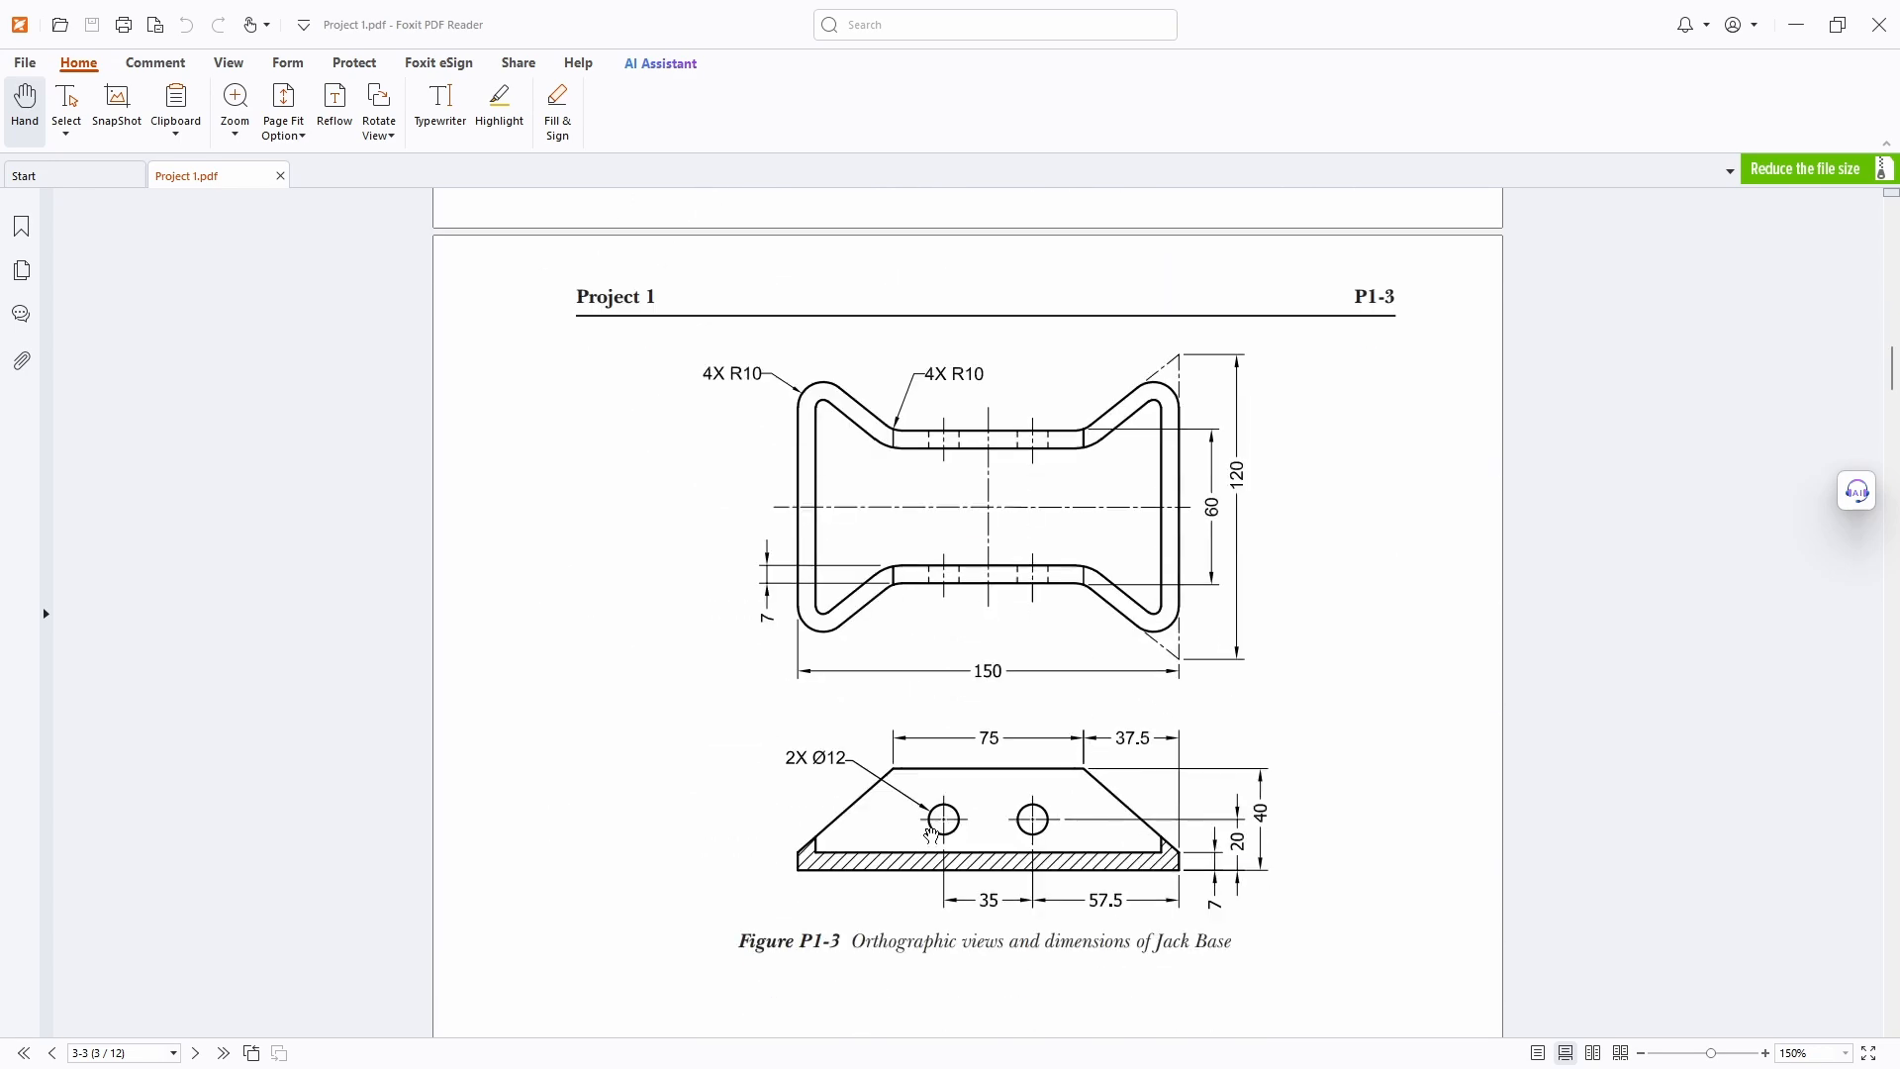
scroll(983, 899, down, 13)
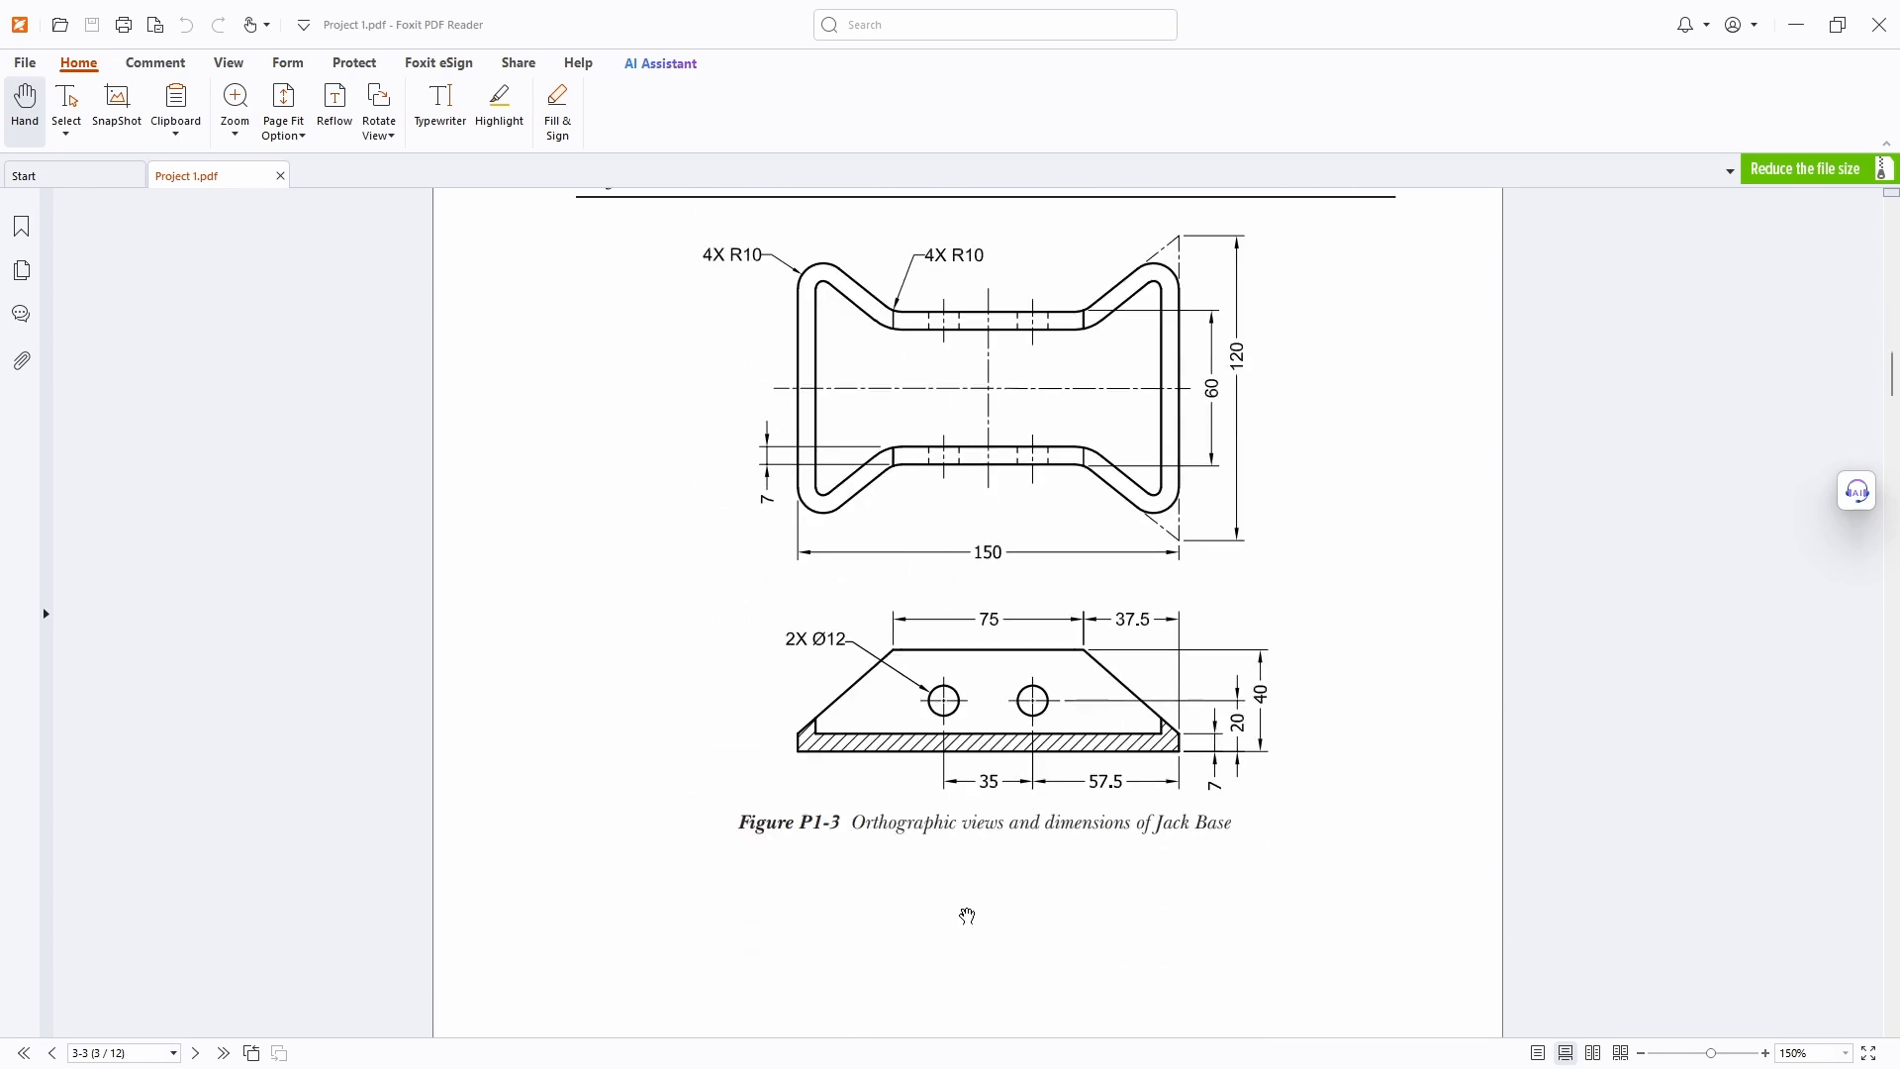
scroll(961, 935, down, 17)
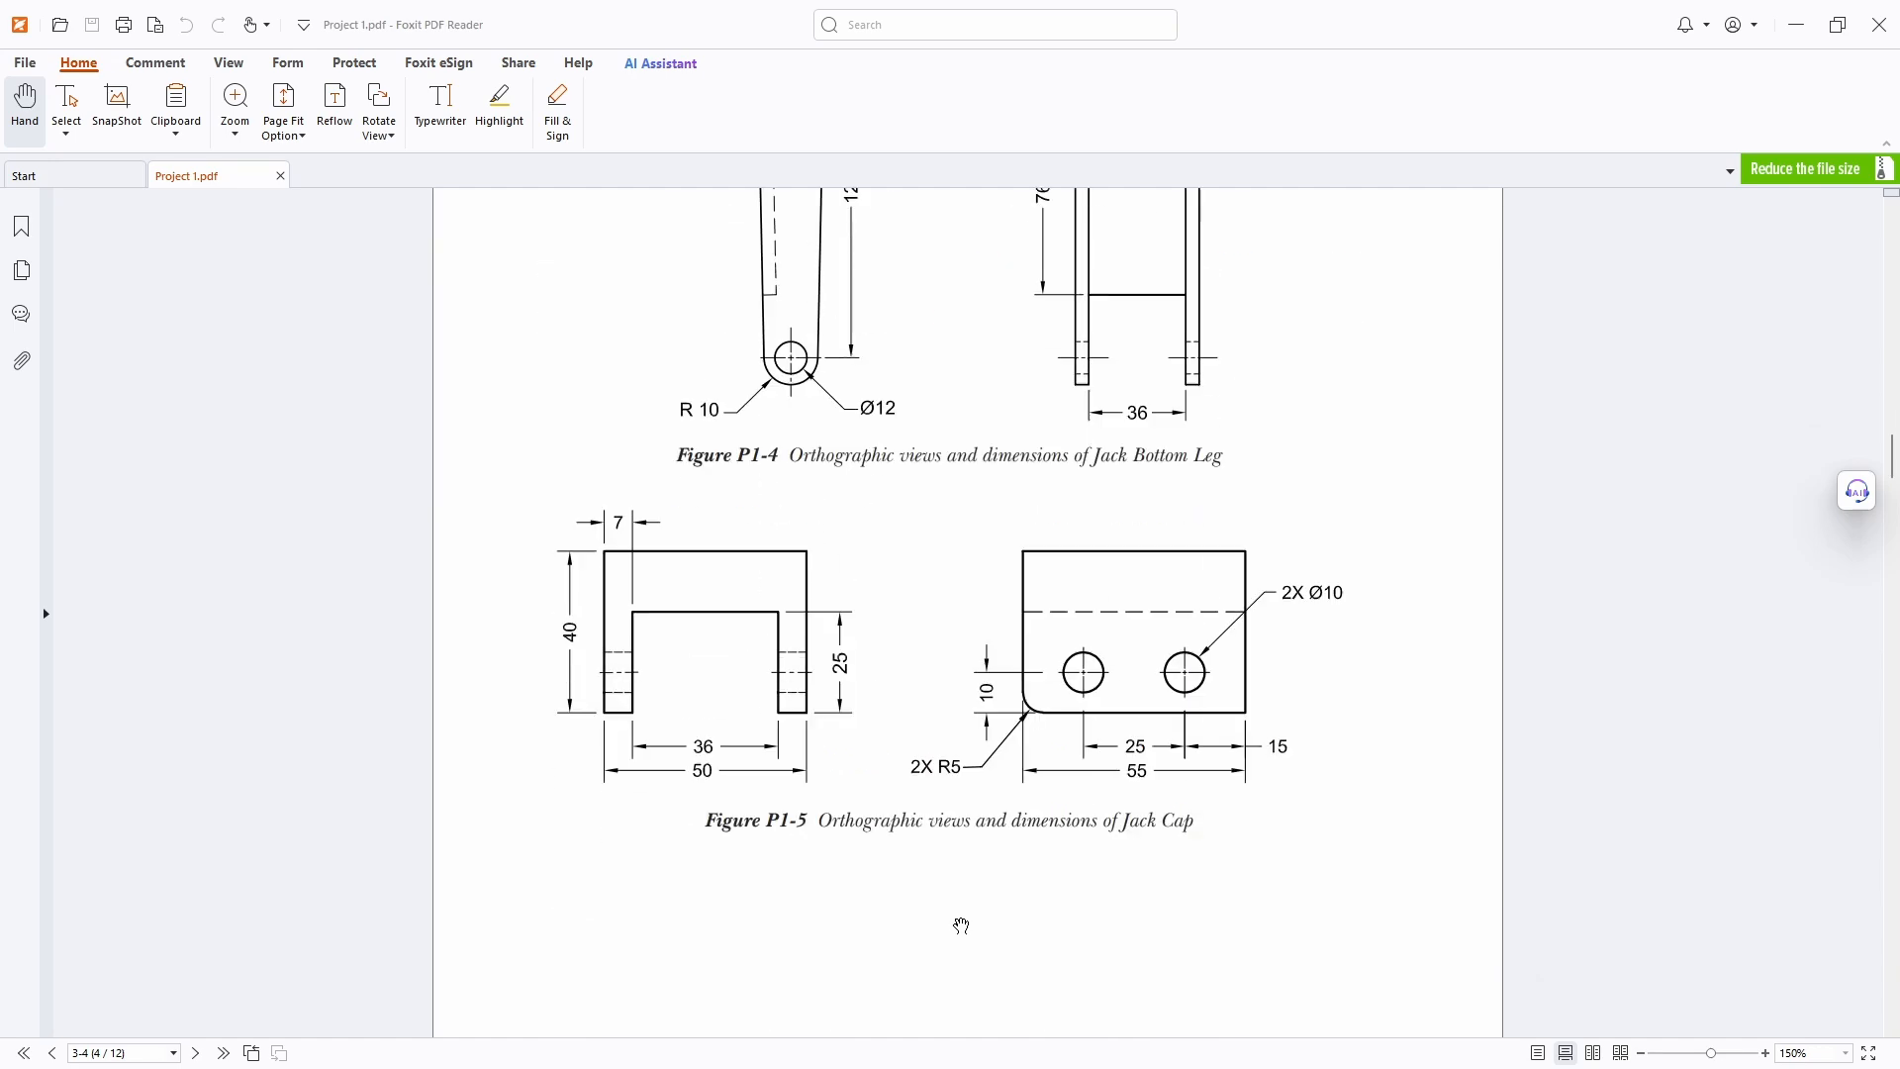
scroll(956, 934, down, 5)
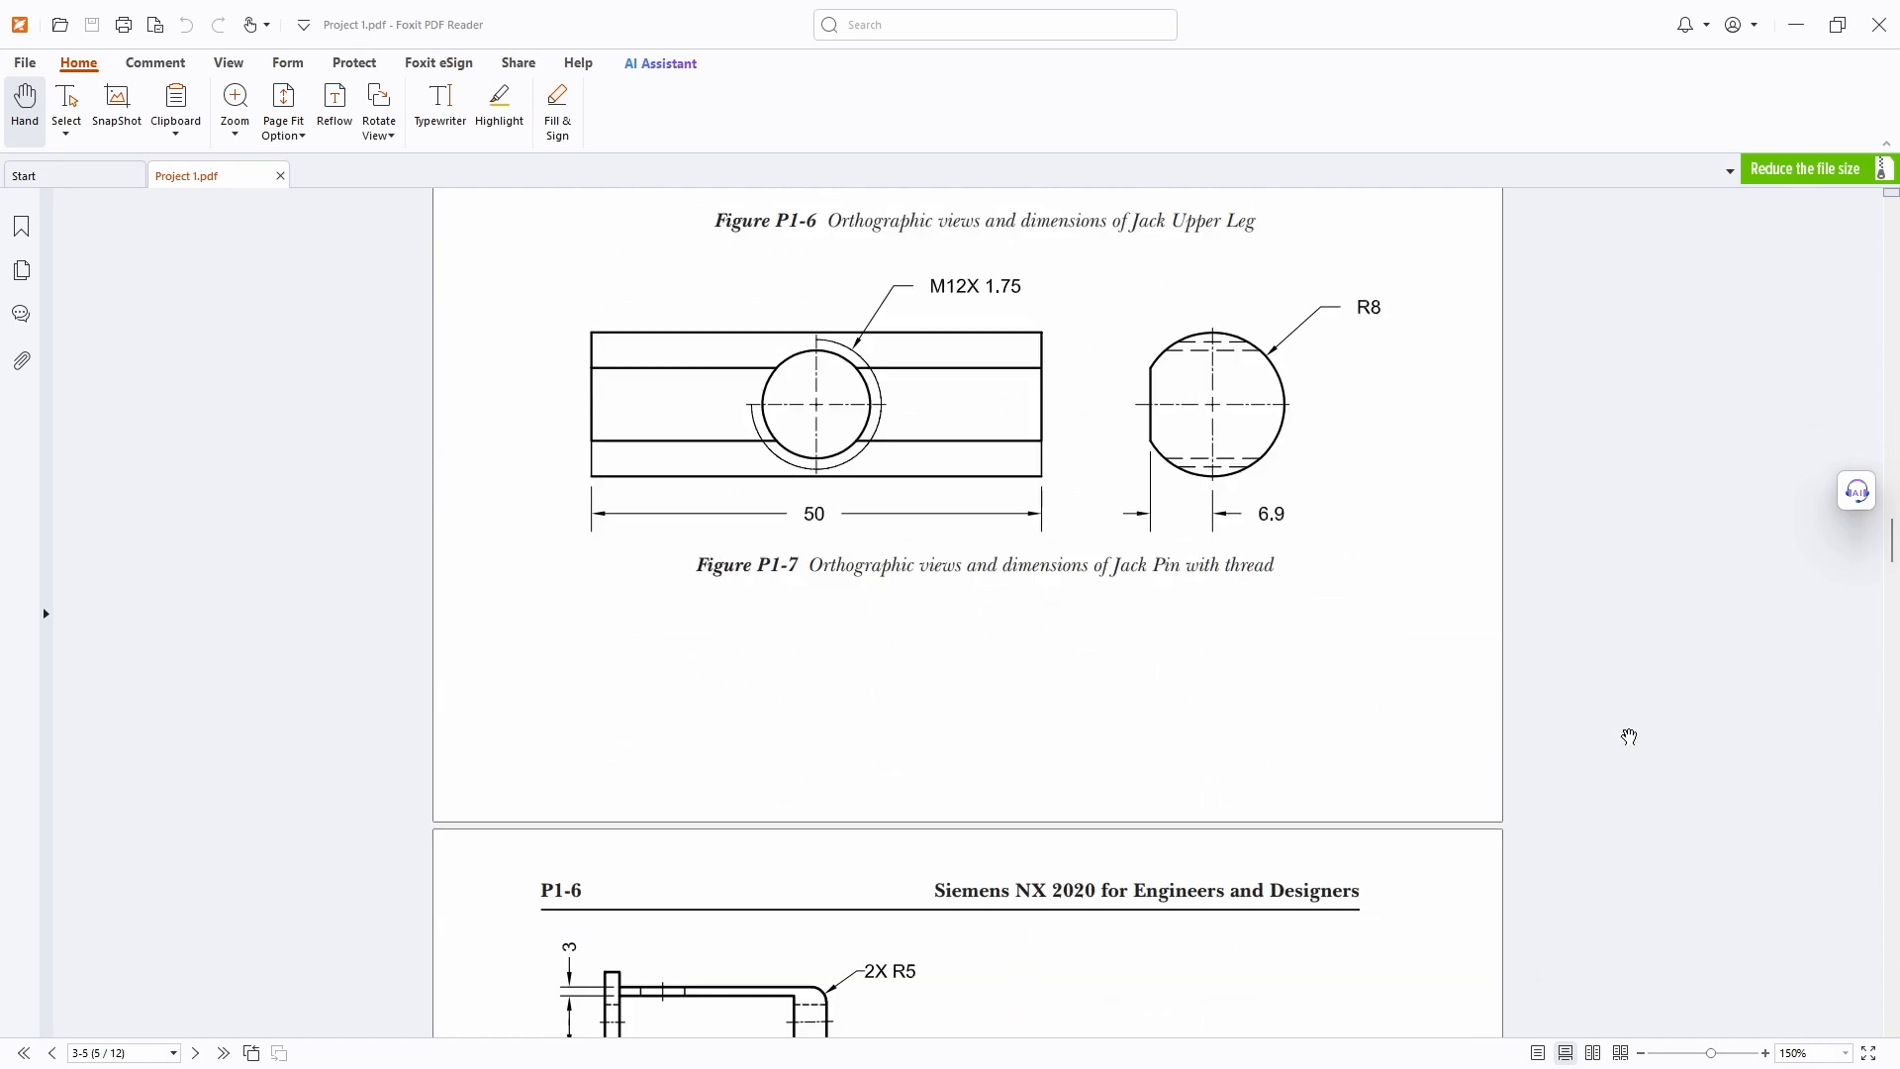
drag(1892, 540, 1891, 975)
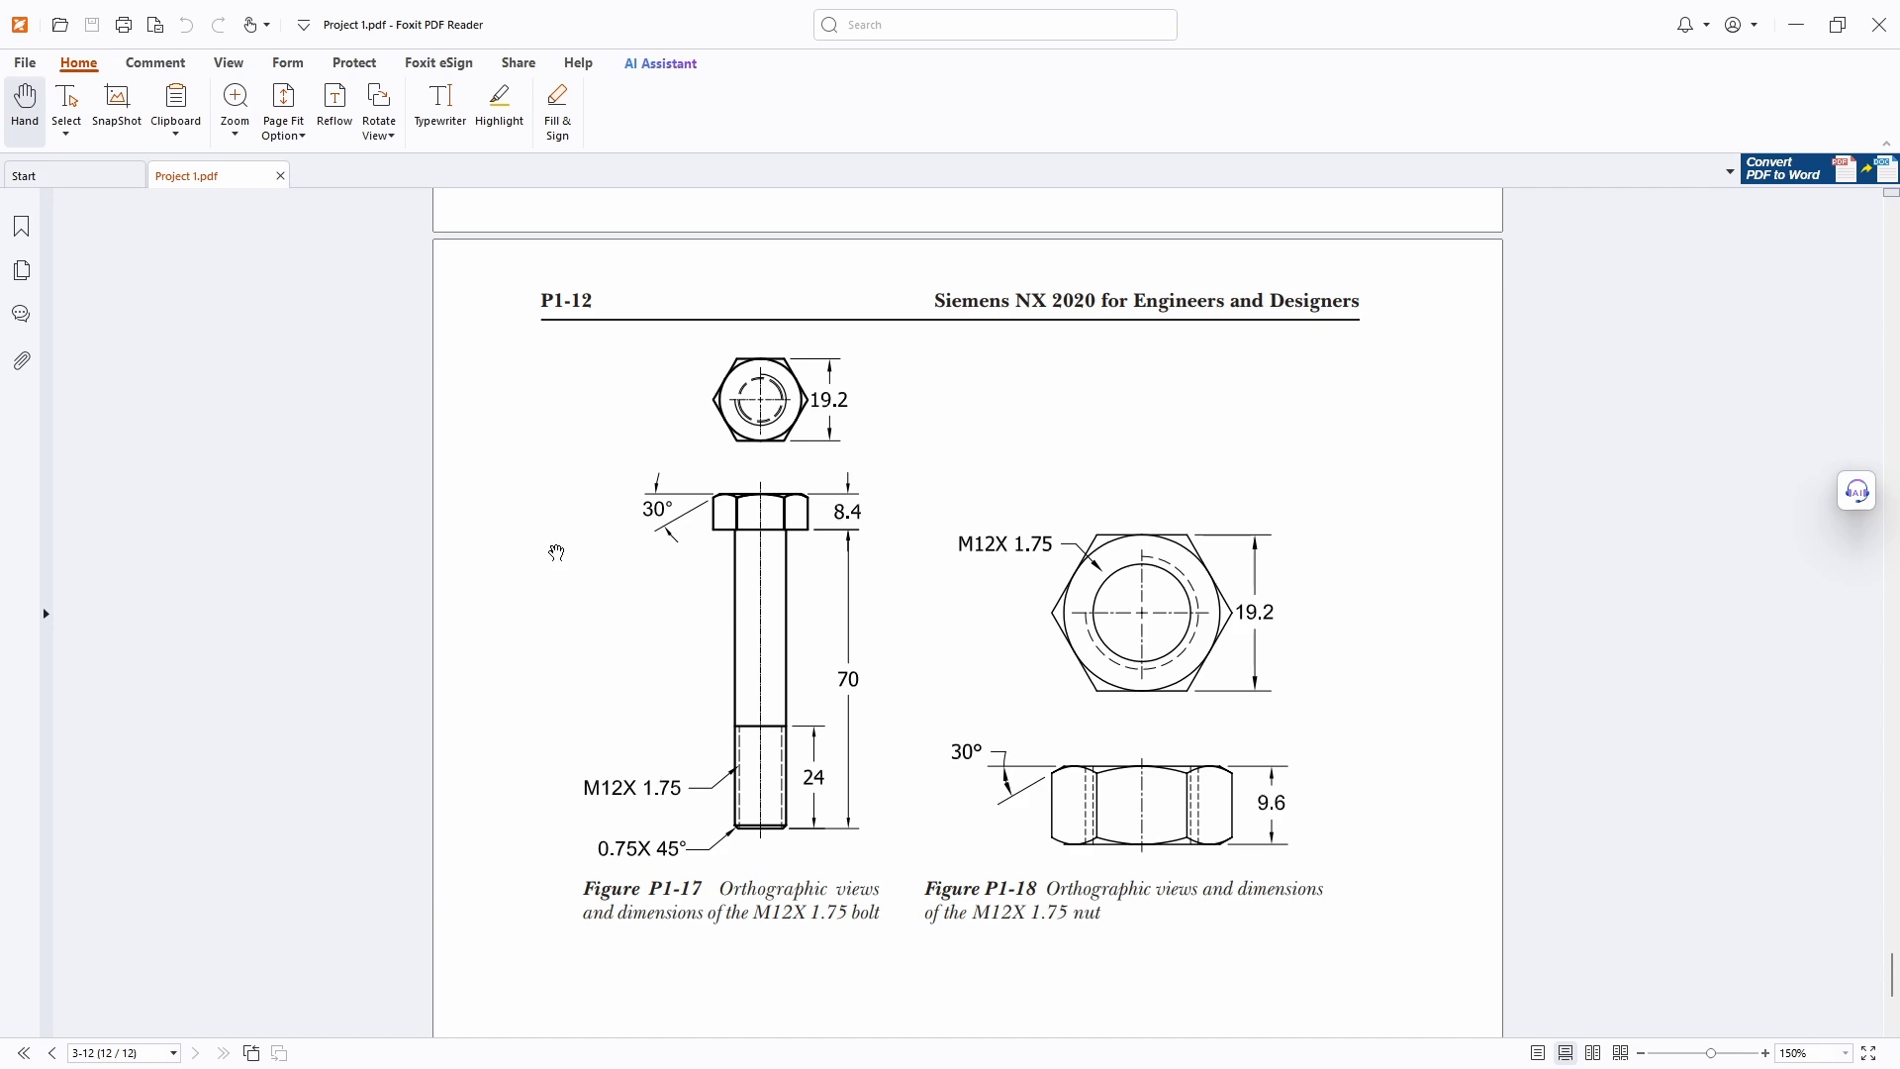
scroll(648, 636, up, 10)
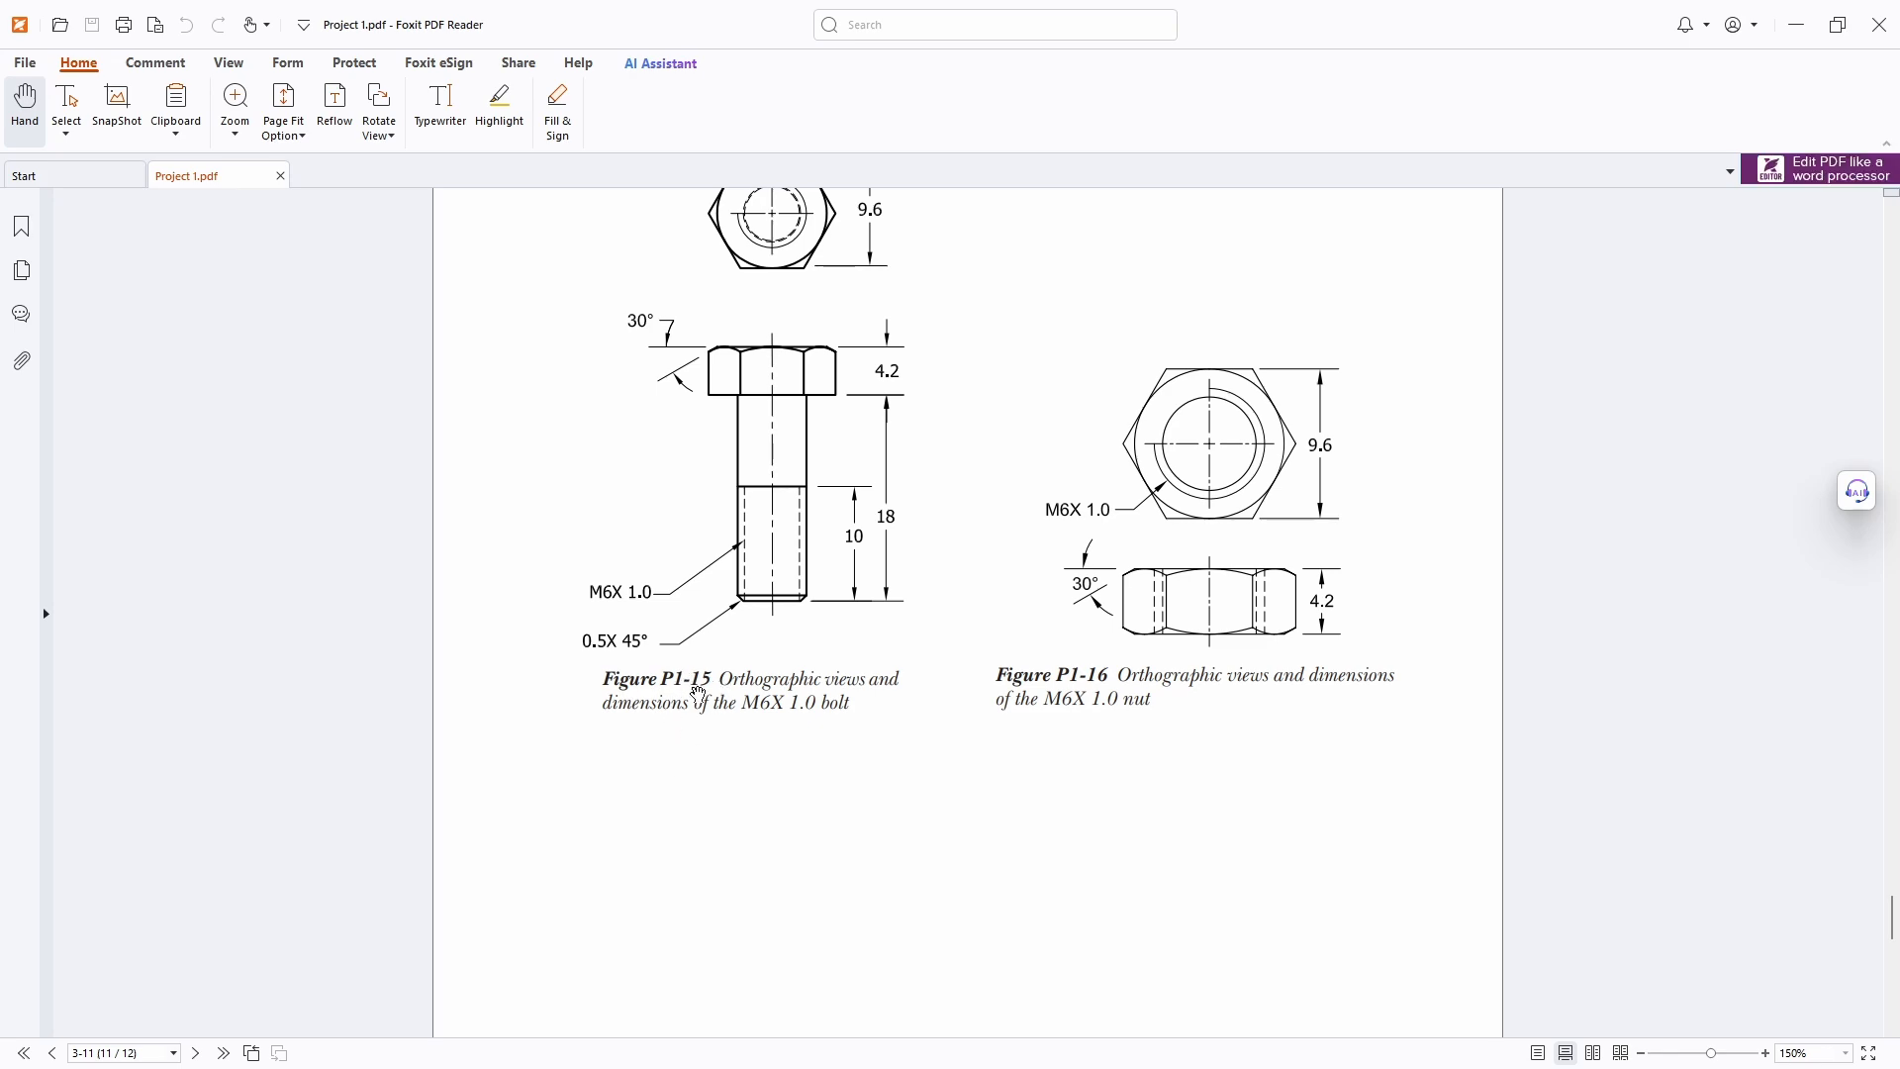
scroll(699, 681, down, 10)
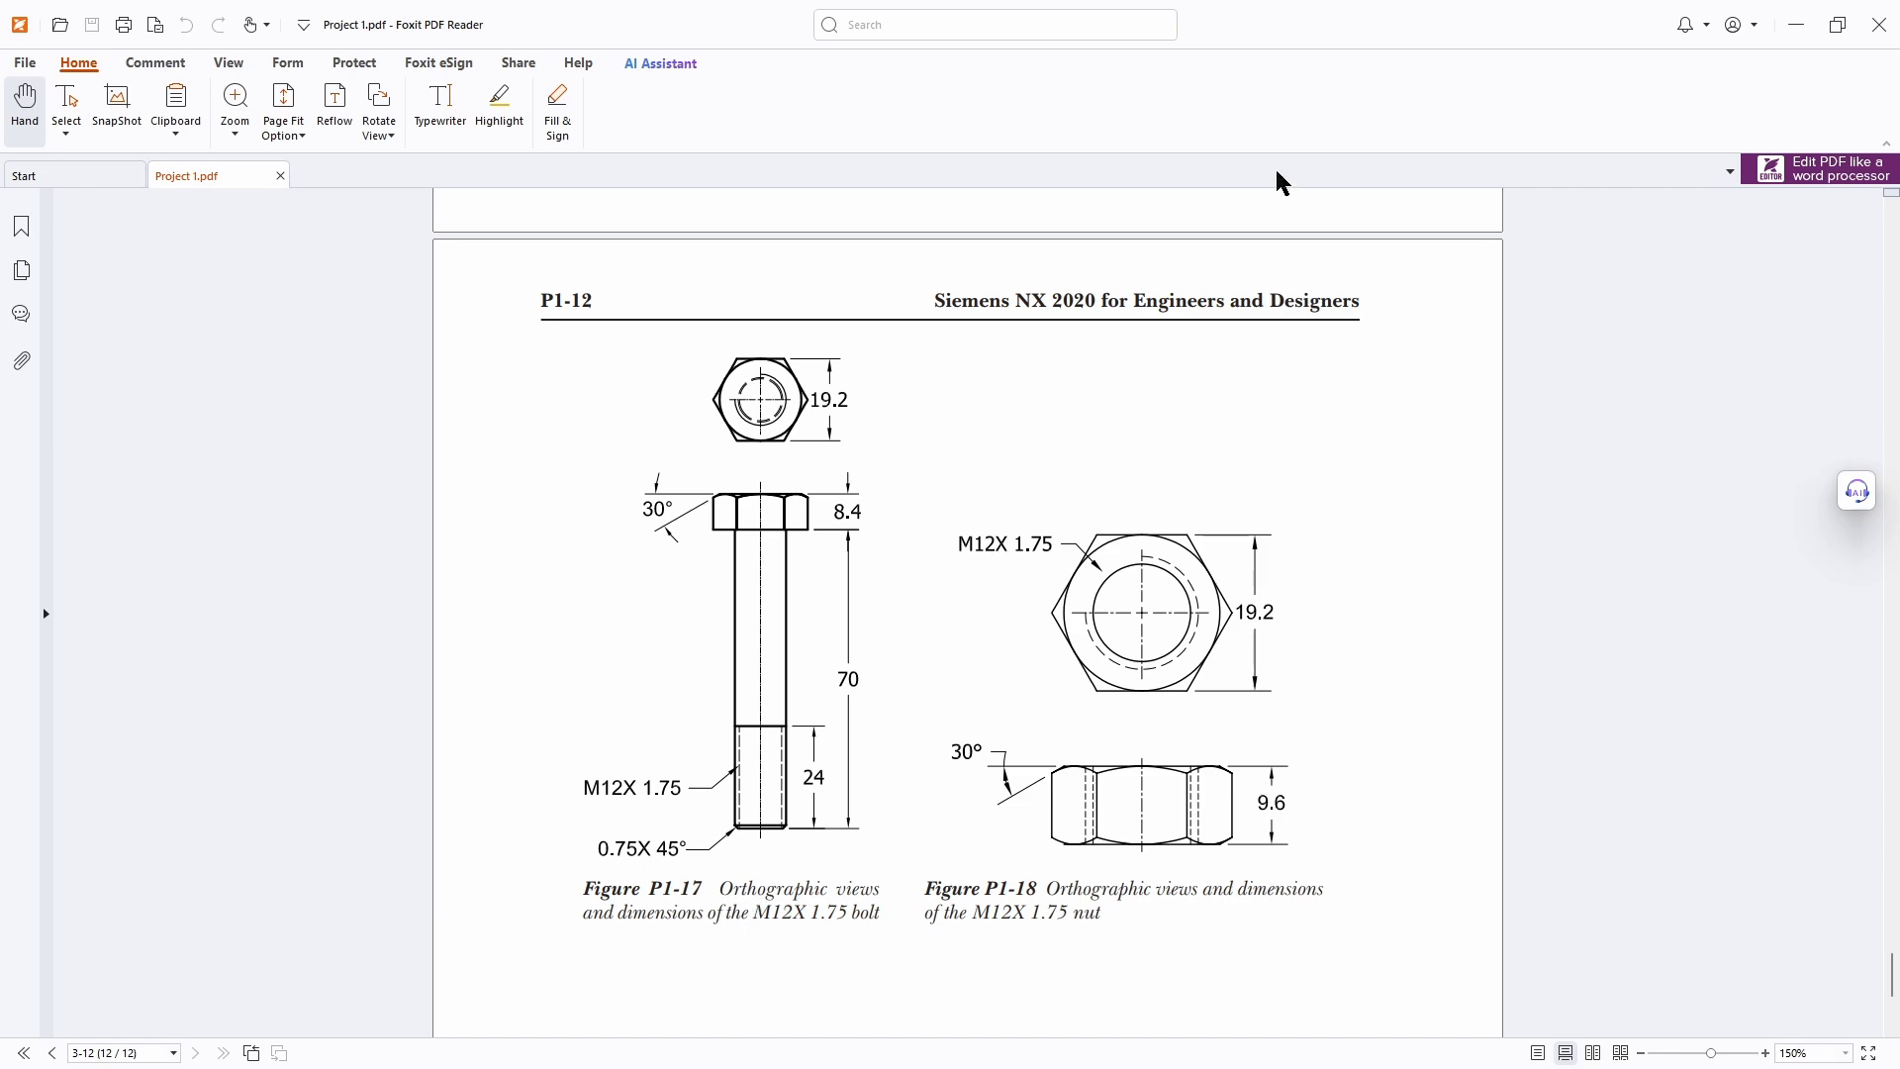
Switch to NX and save a copy of the M6 bolt part P1-15.prt as P1-17.prt.
drag(1296, 26, 1899, 47)
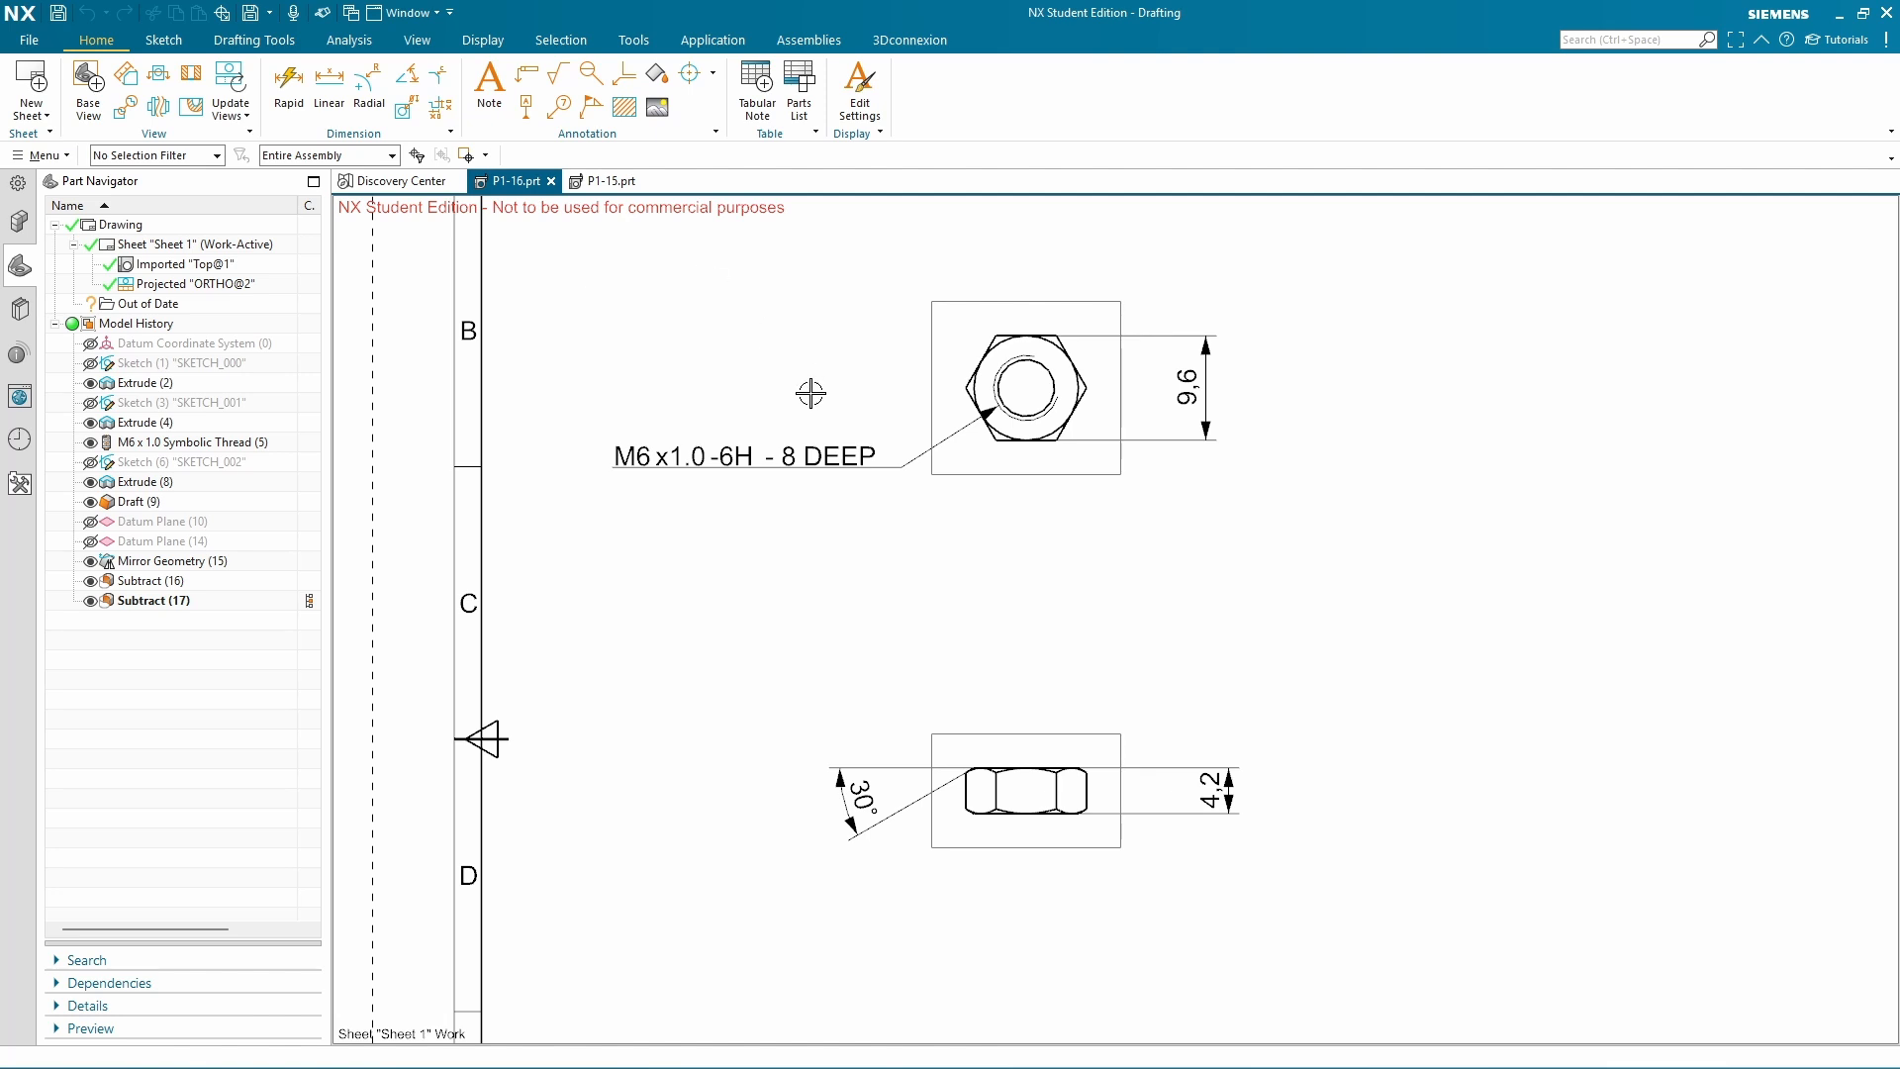
click(607, 181)
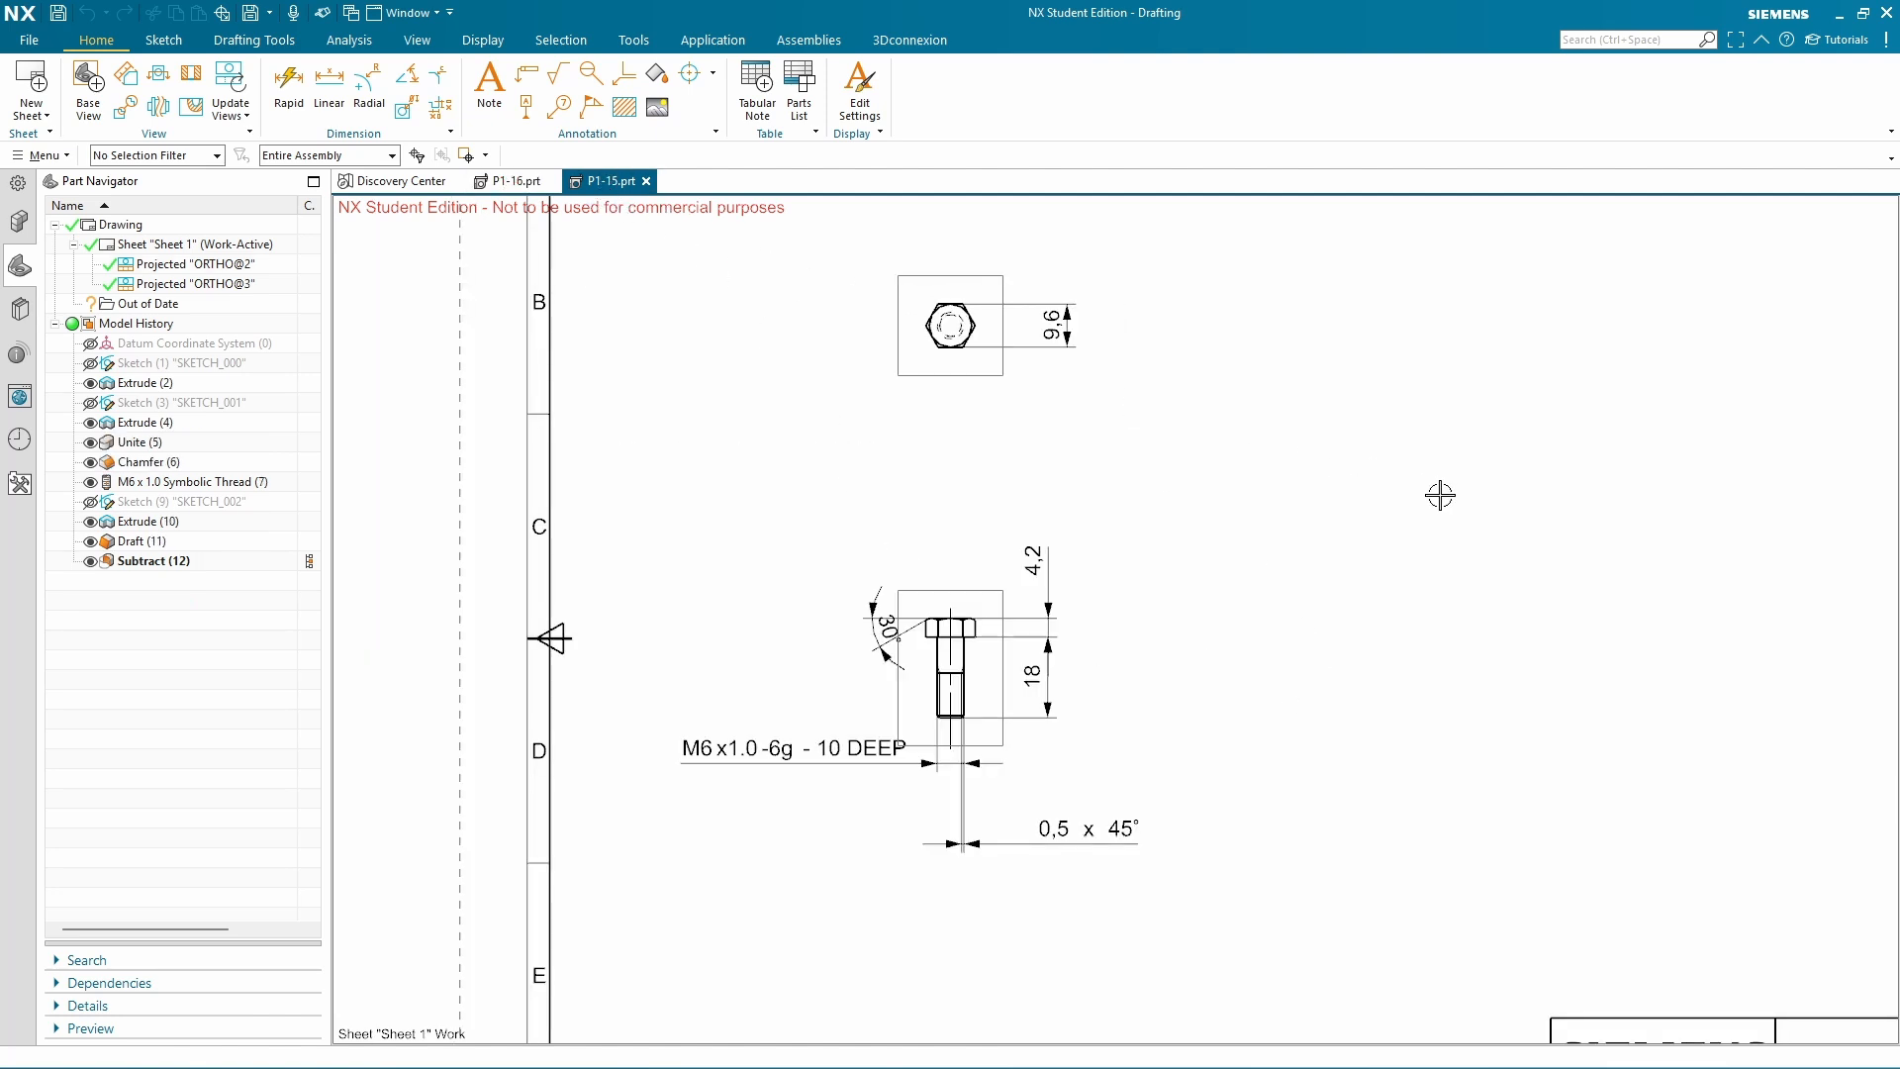
click(29, 41)
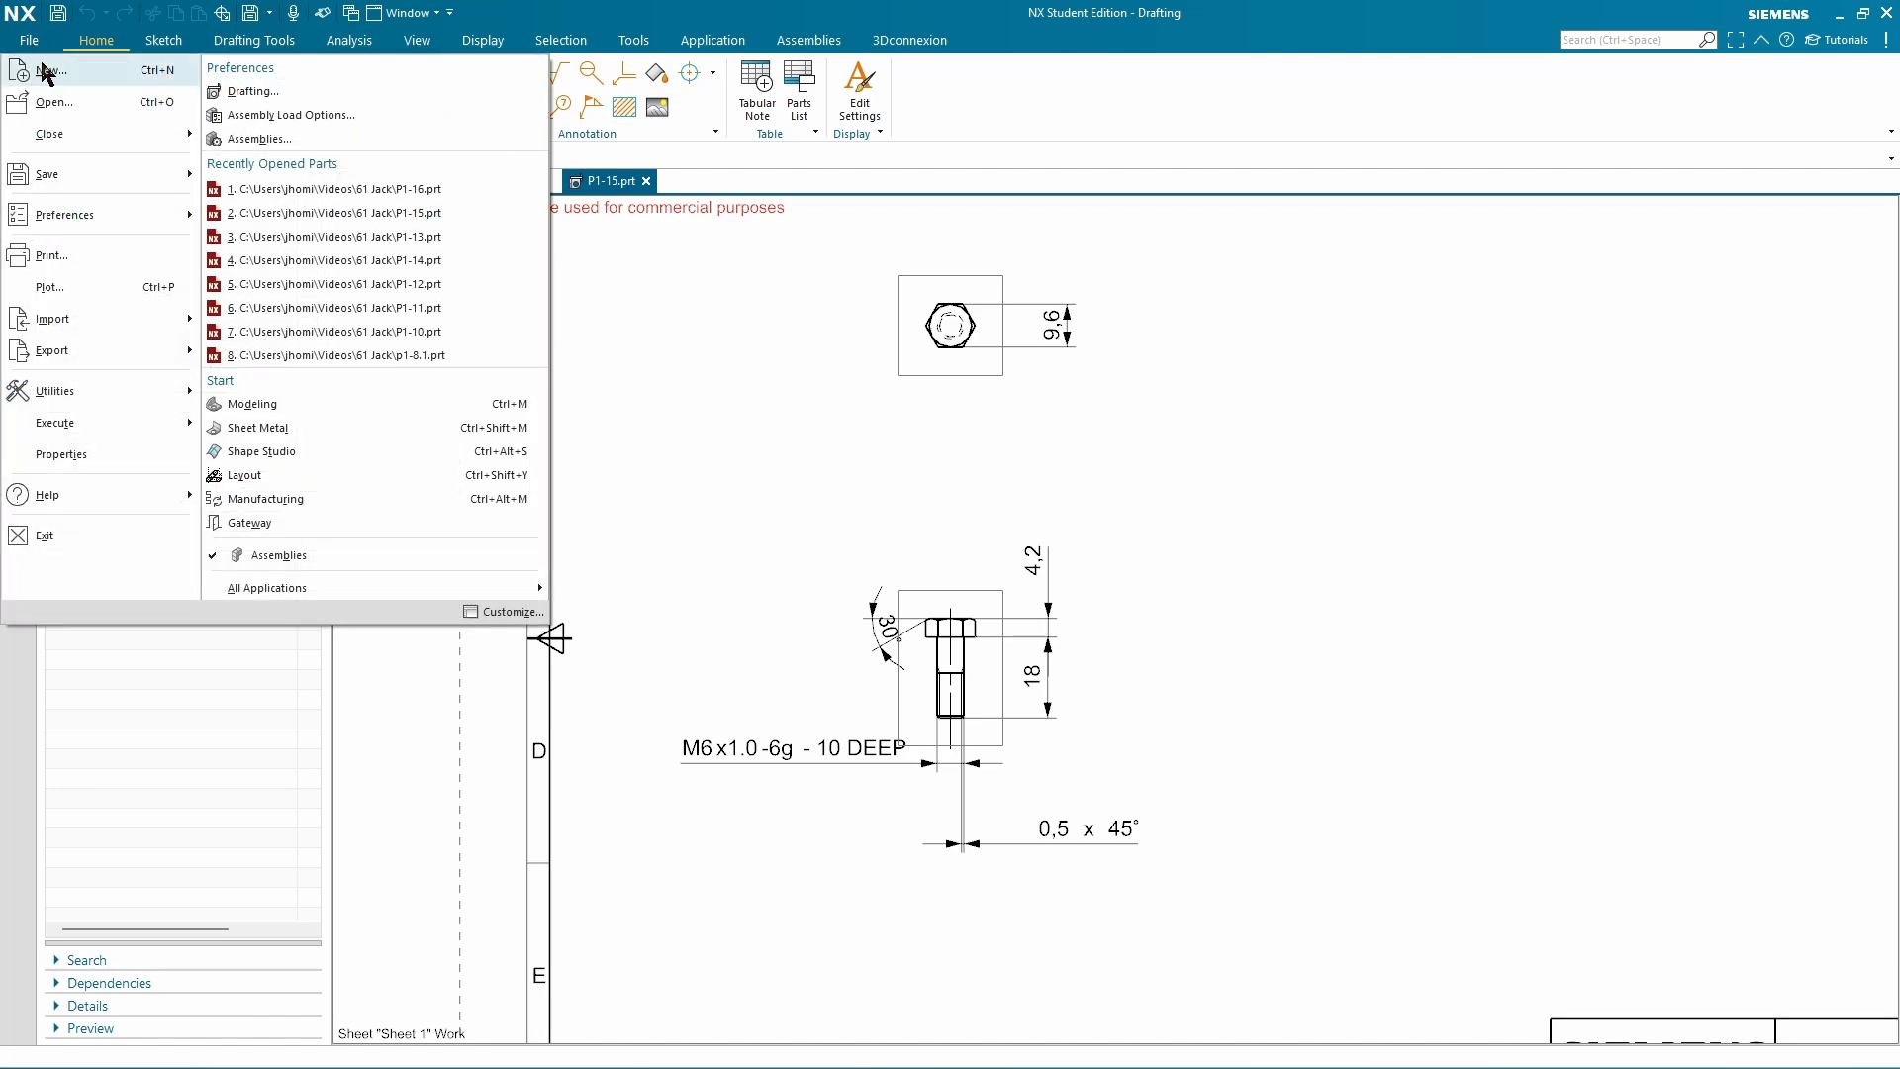
mouse_move(55, 176)
click(253, 189)
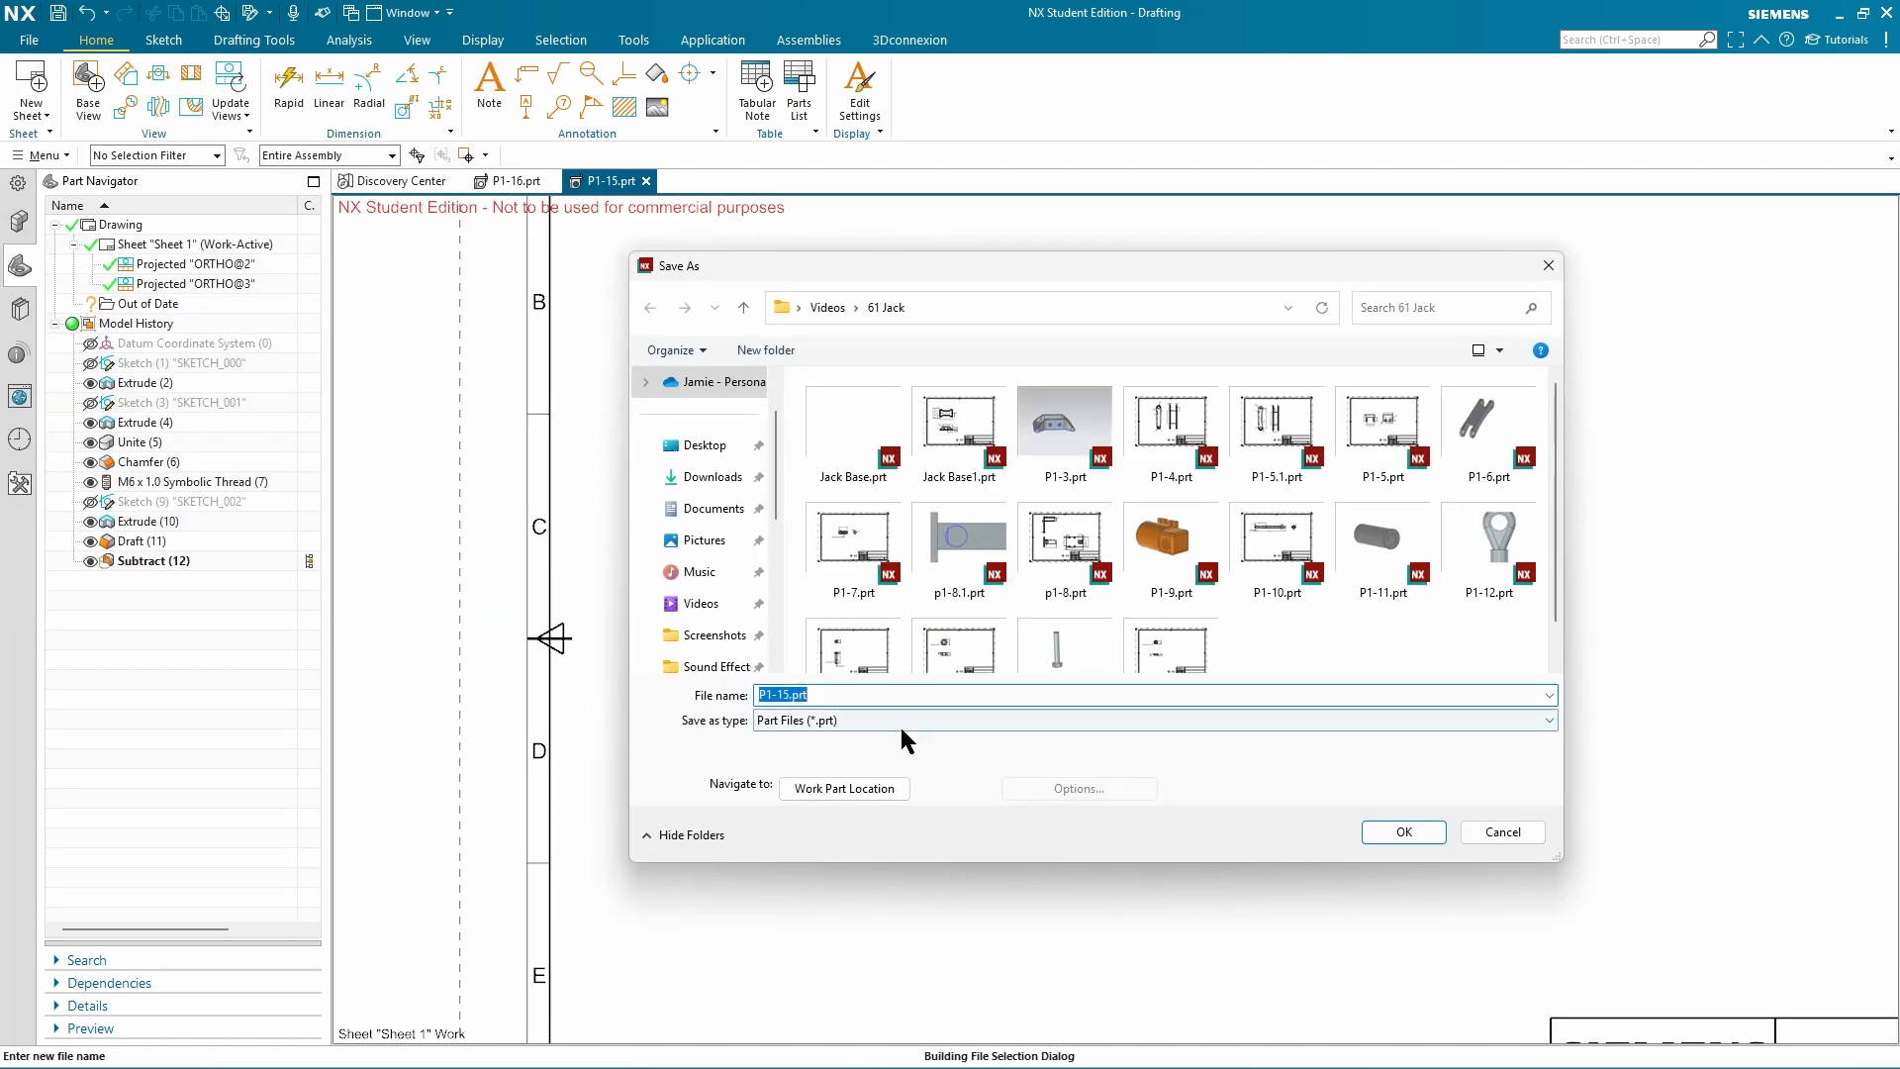
click(784, 697)
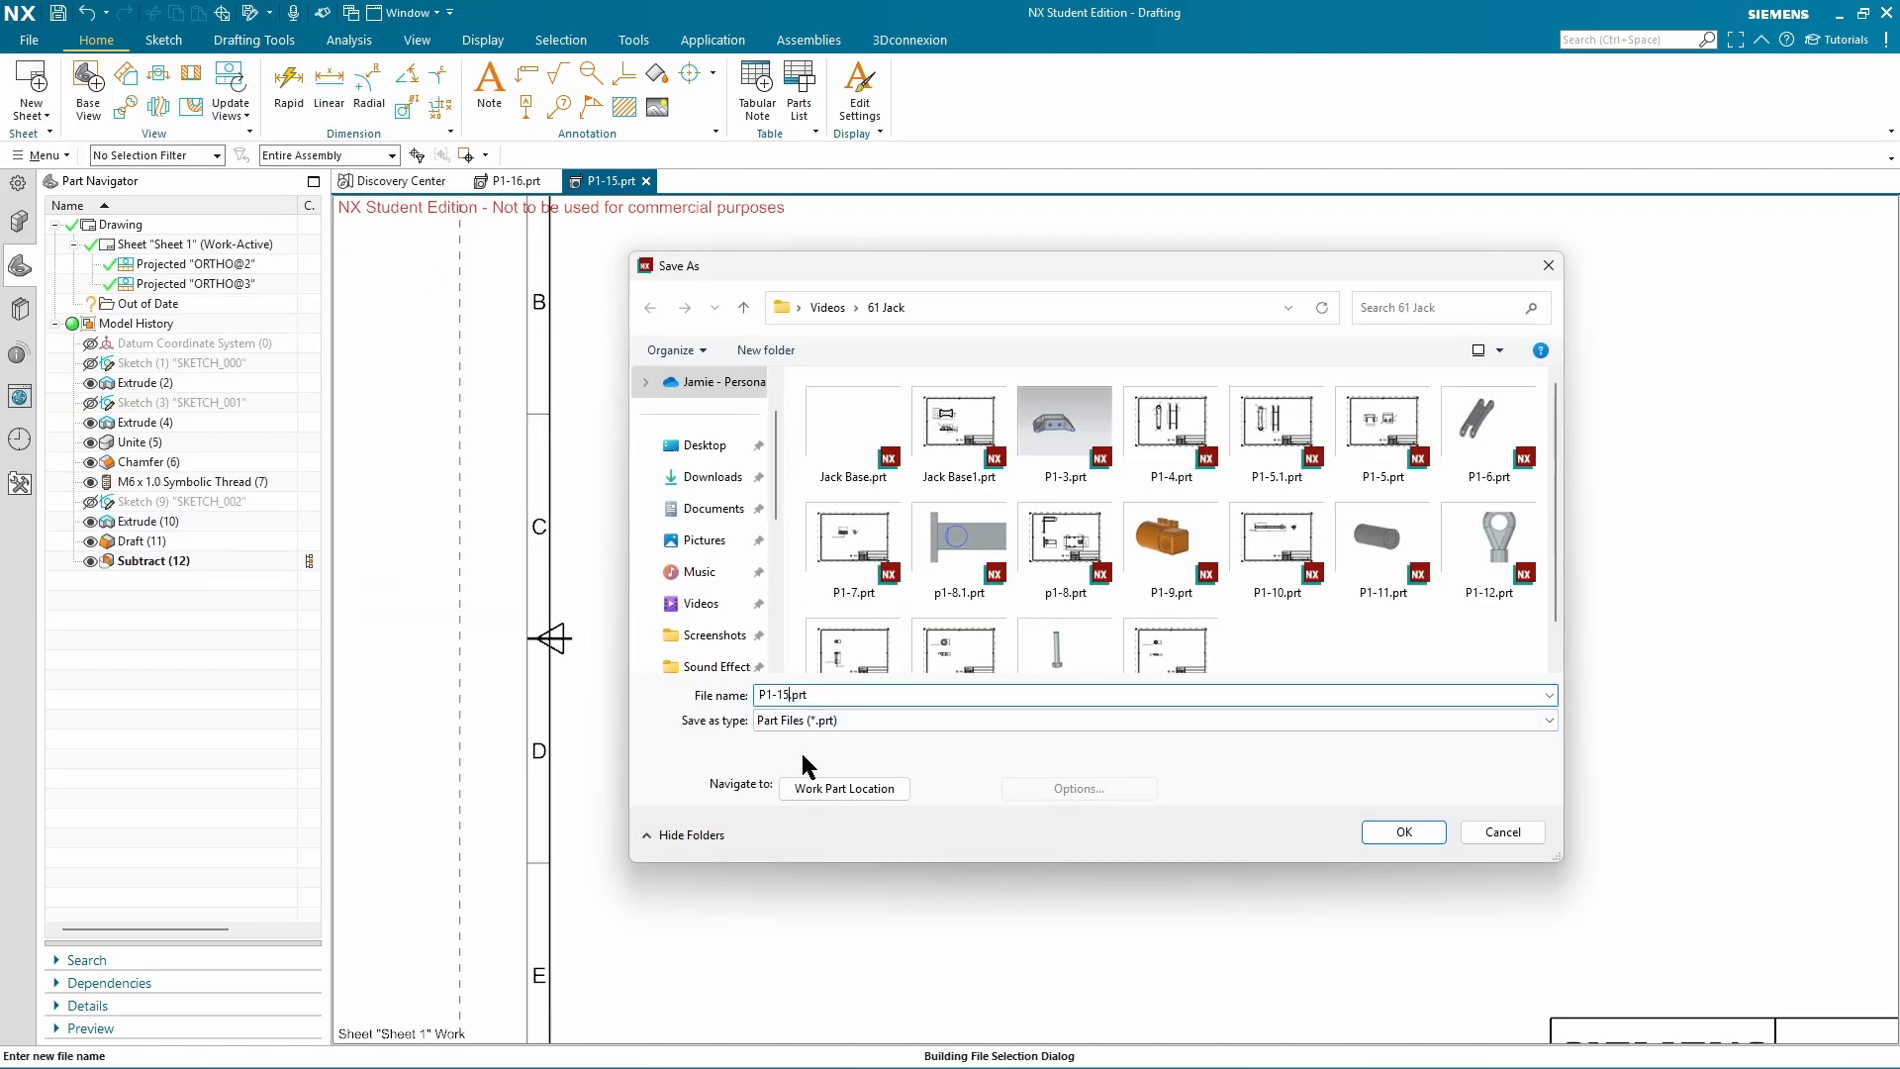
text(7)
key(Return)
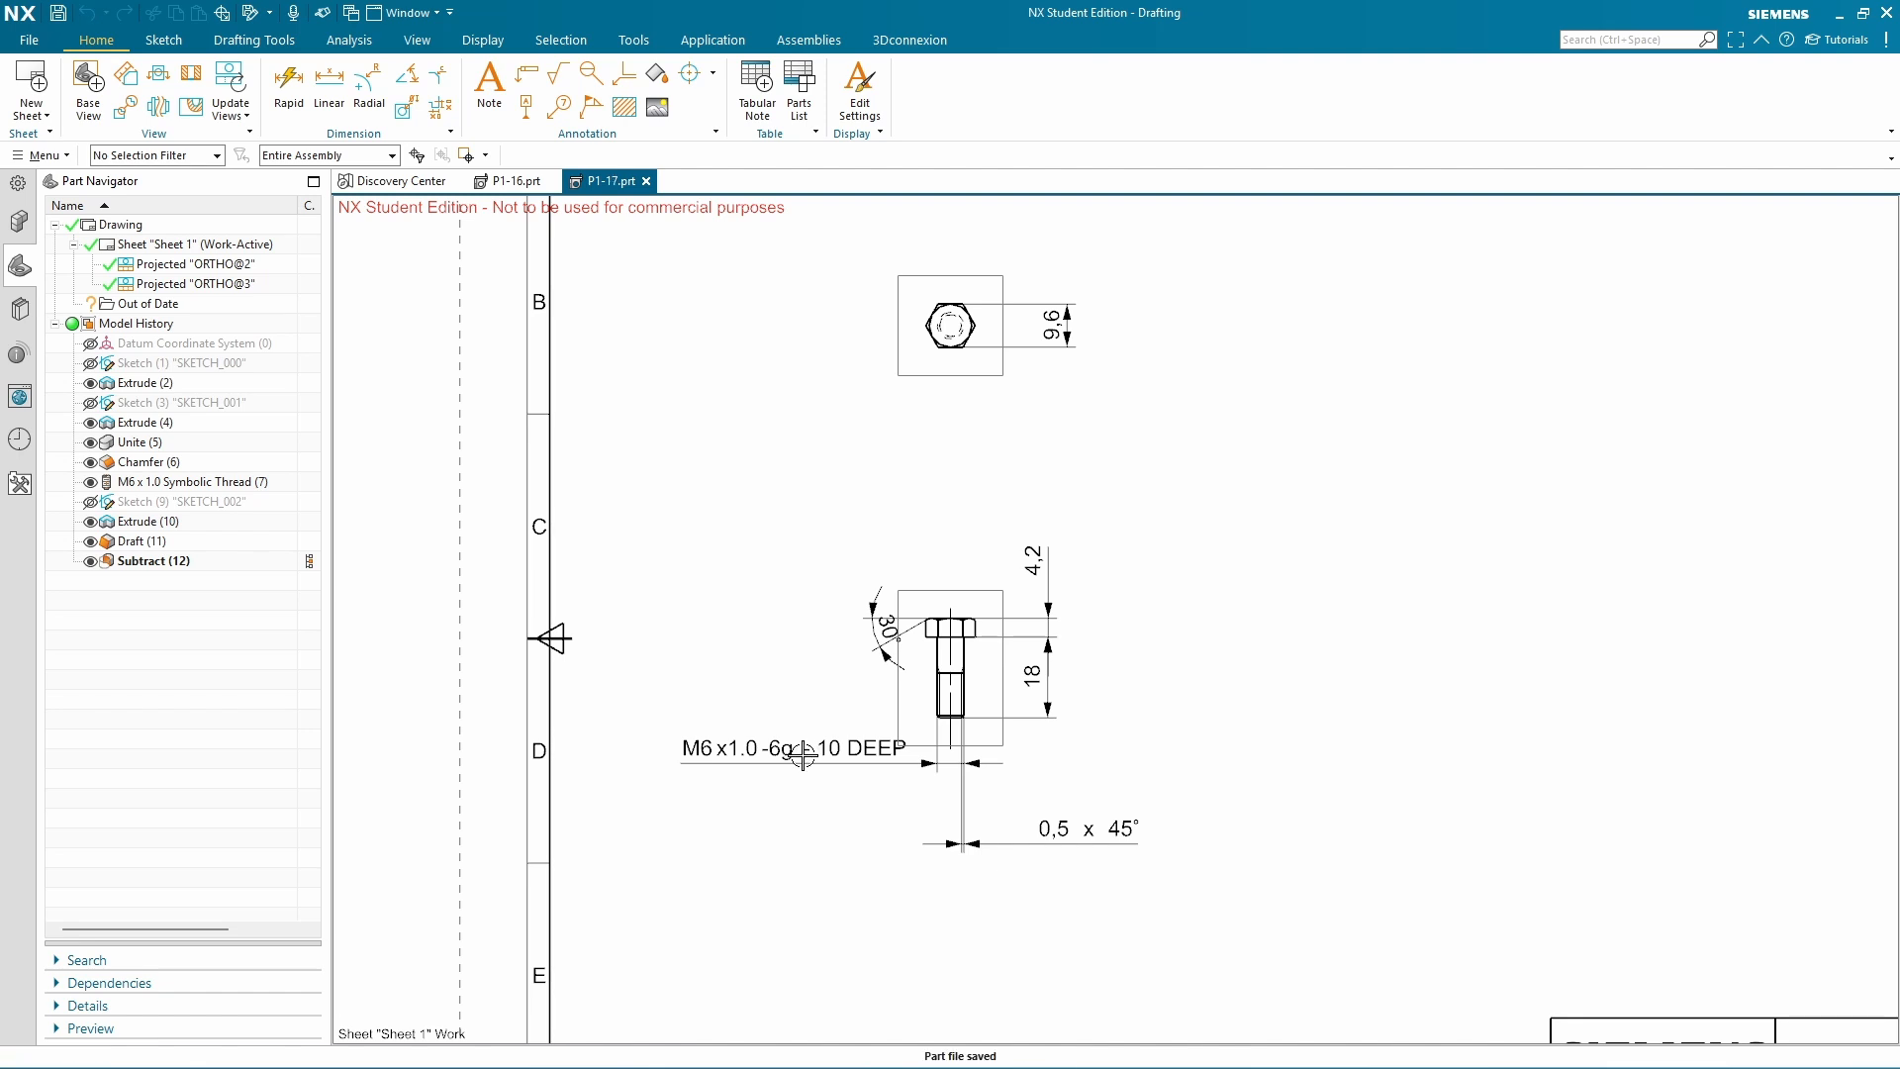
Switch the new part from Drafting to Modeling and check the M12X 1.75 bolt dimensions in the PDF.
key(ctrl+m)
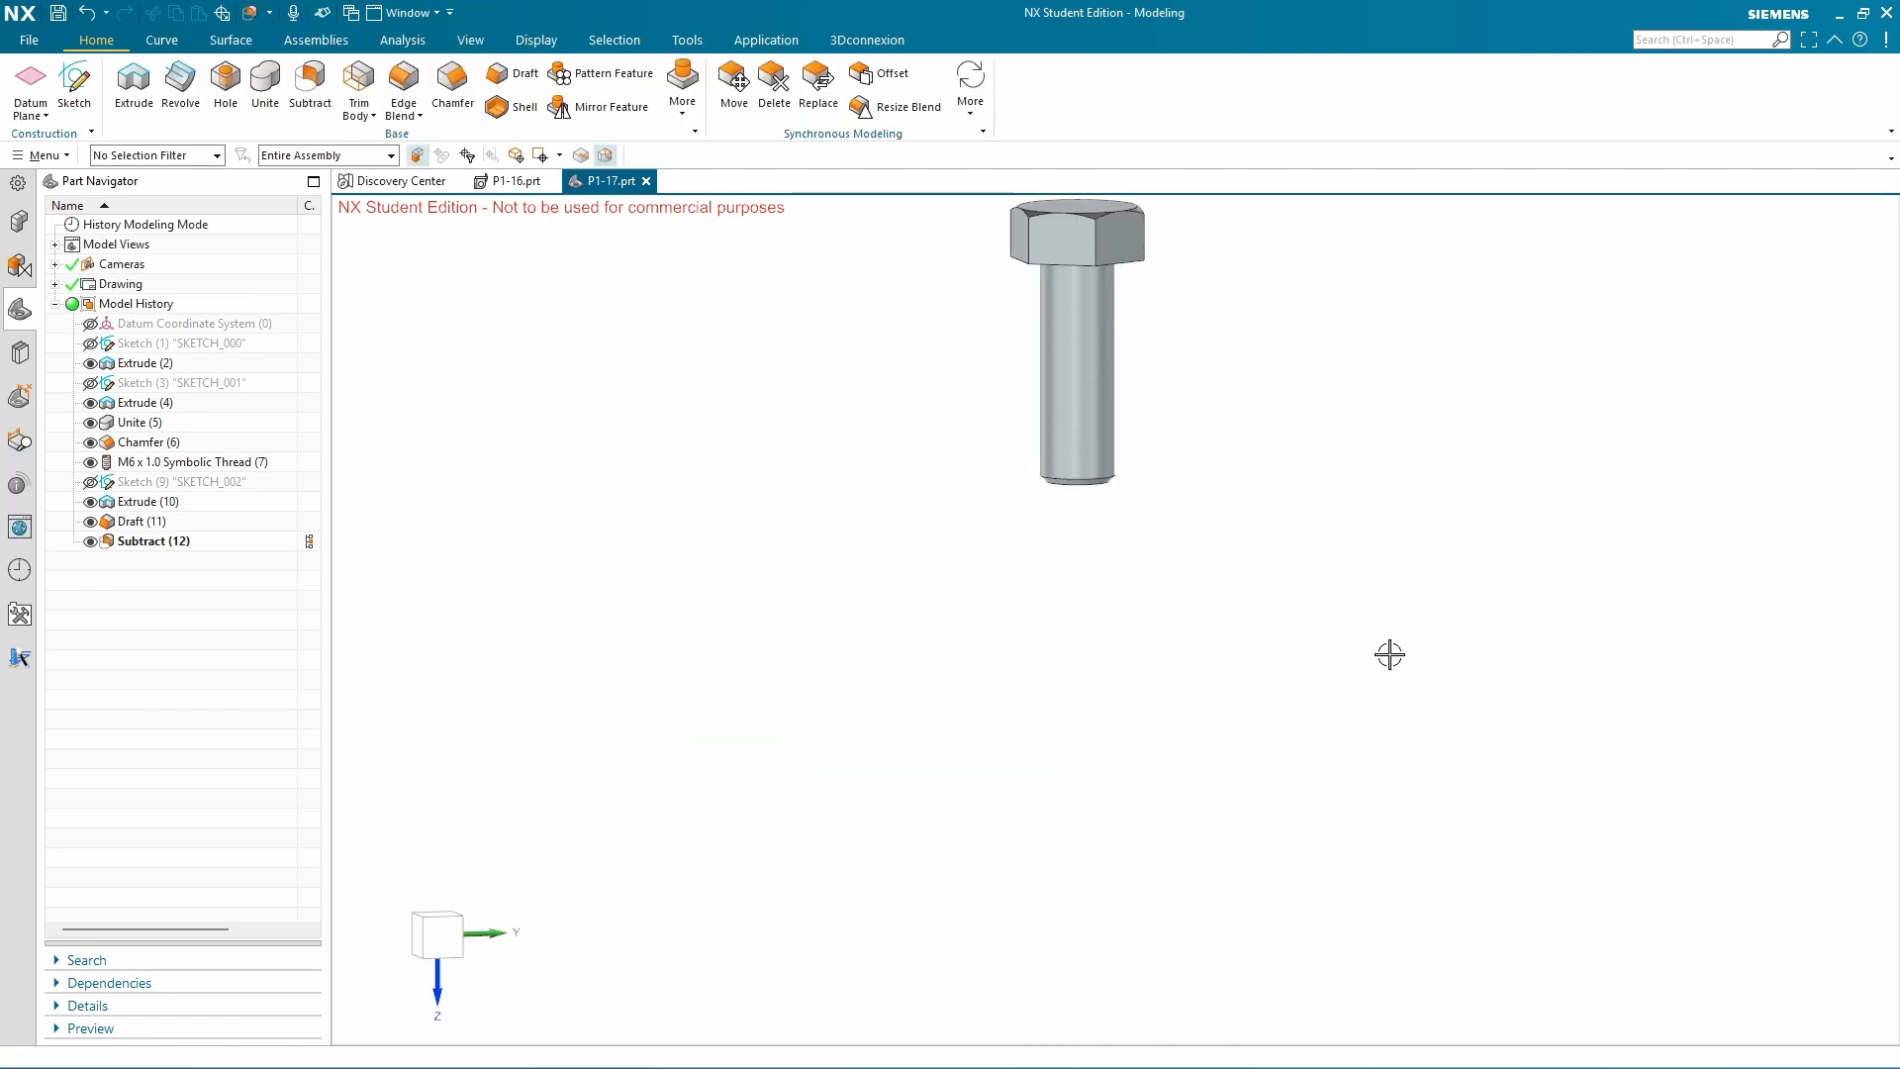
click(1399, 654)
key(ctrl+f)
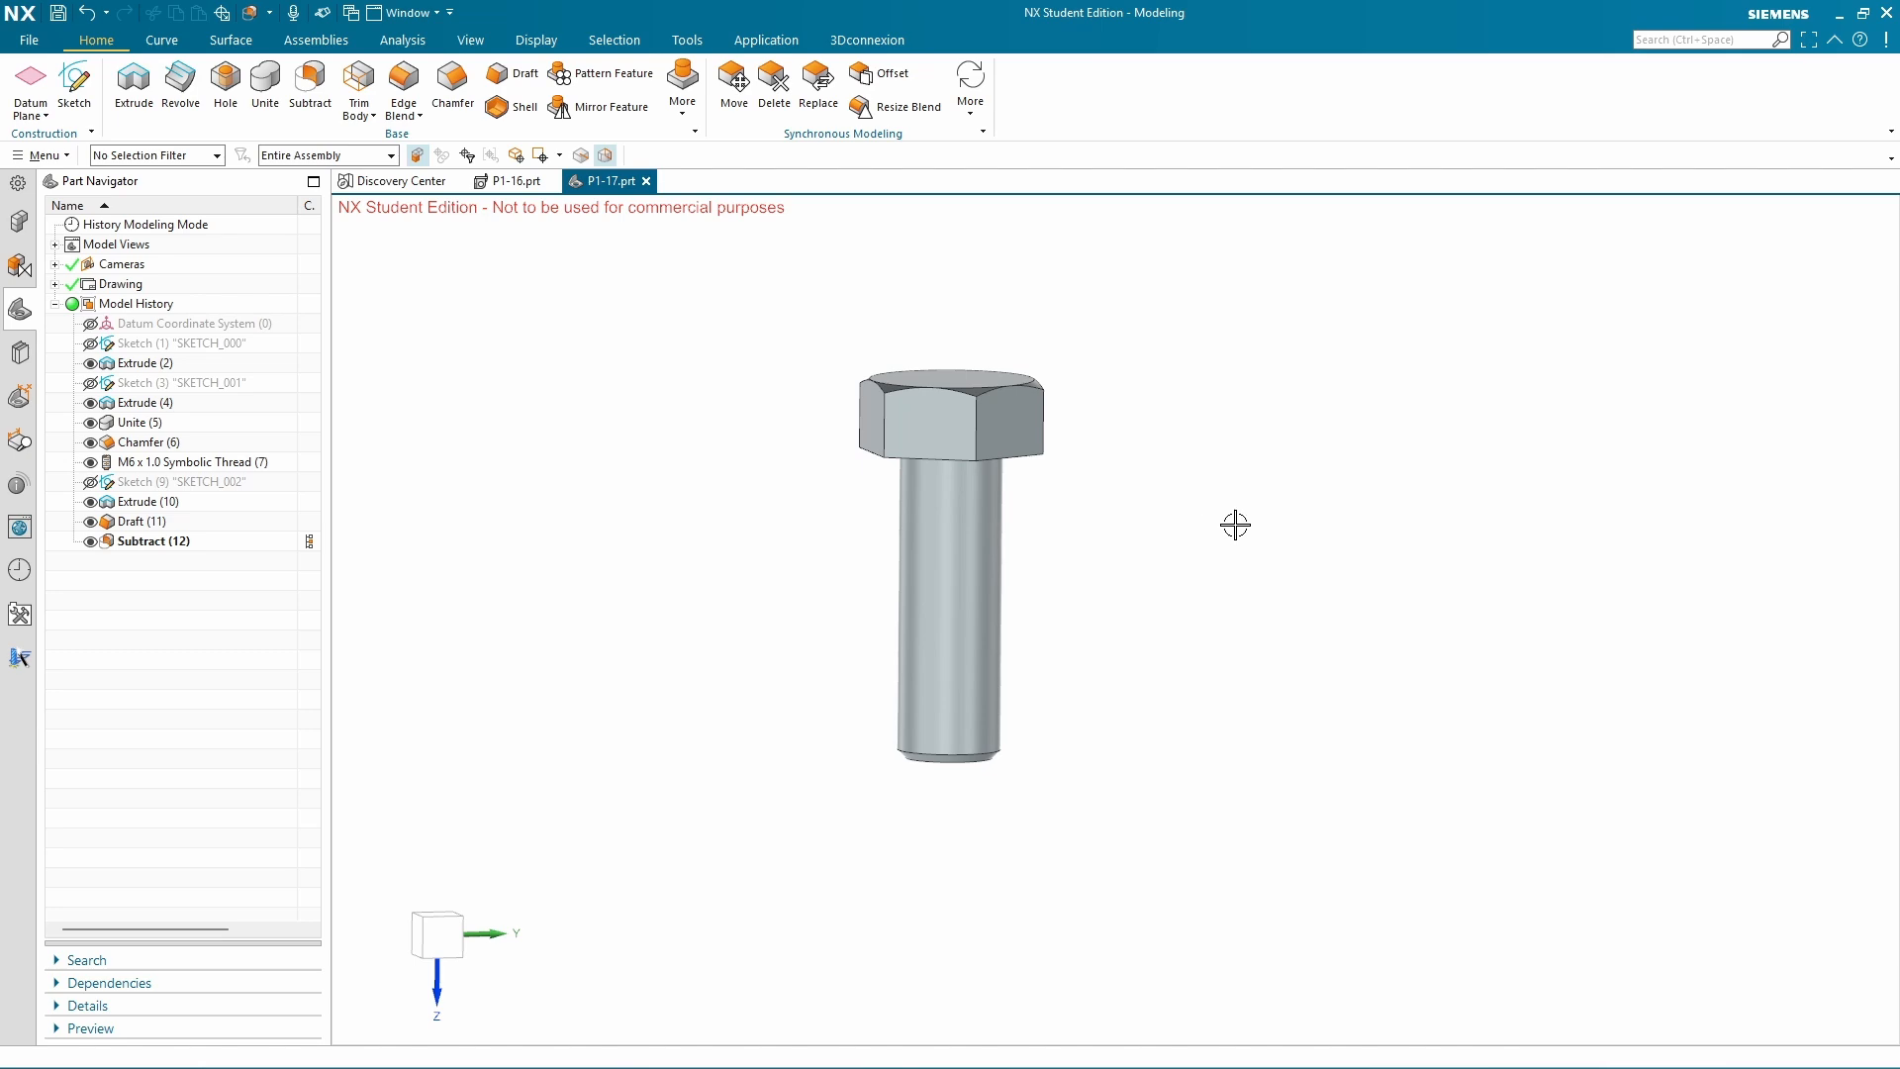
click(1301, 544)
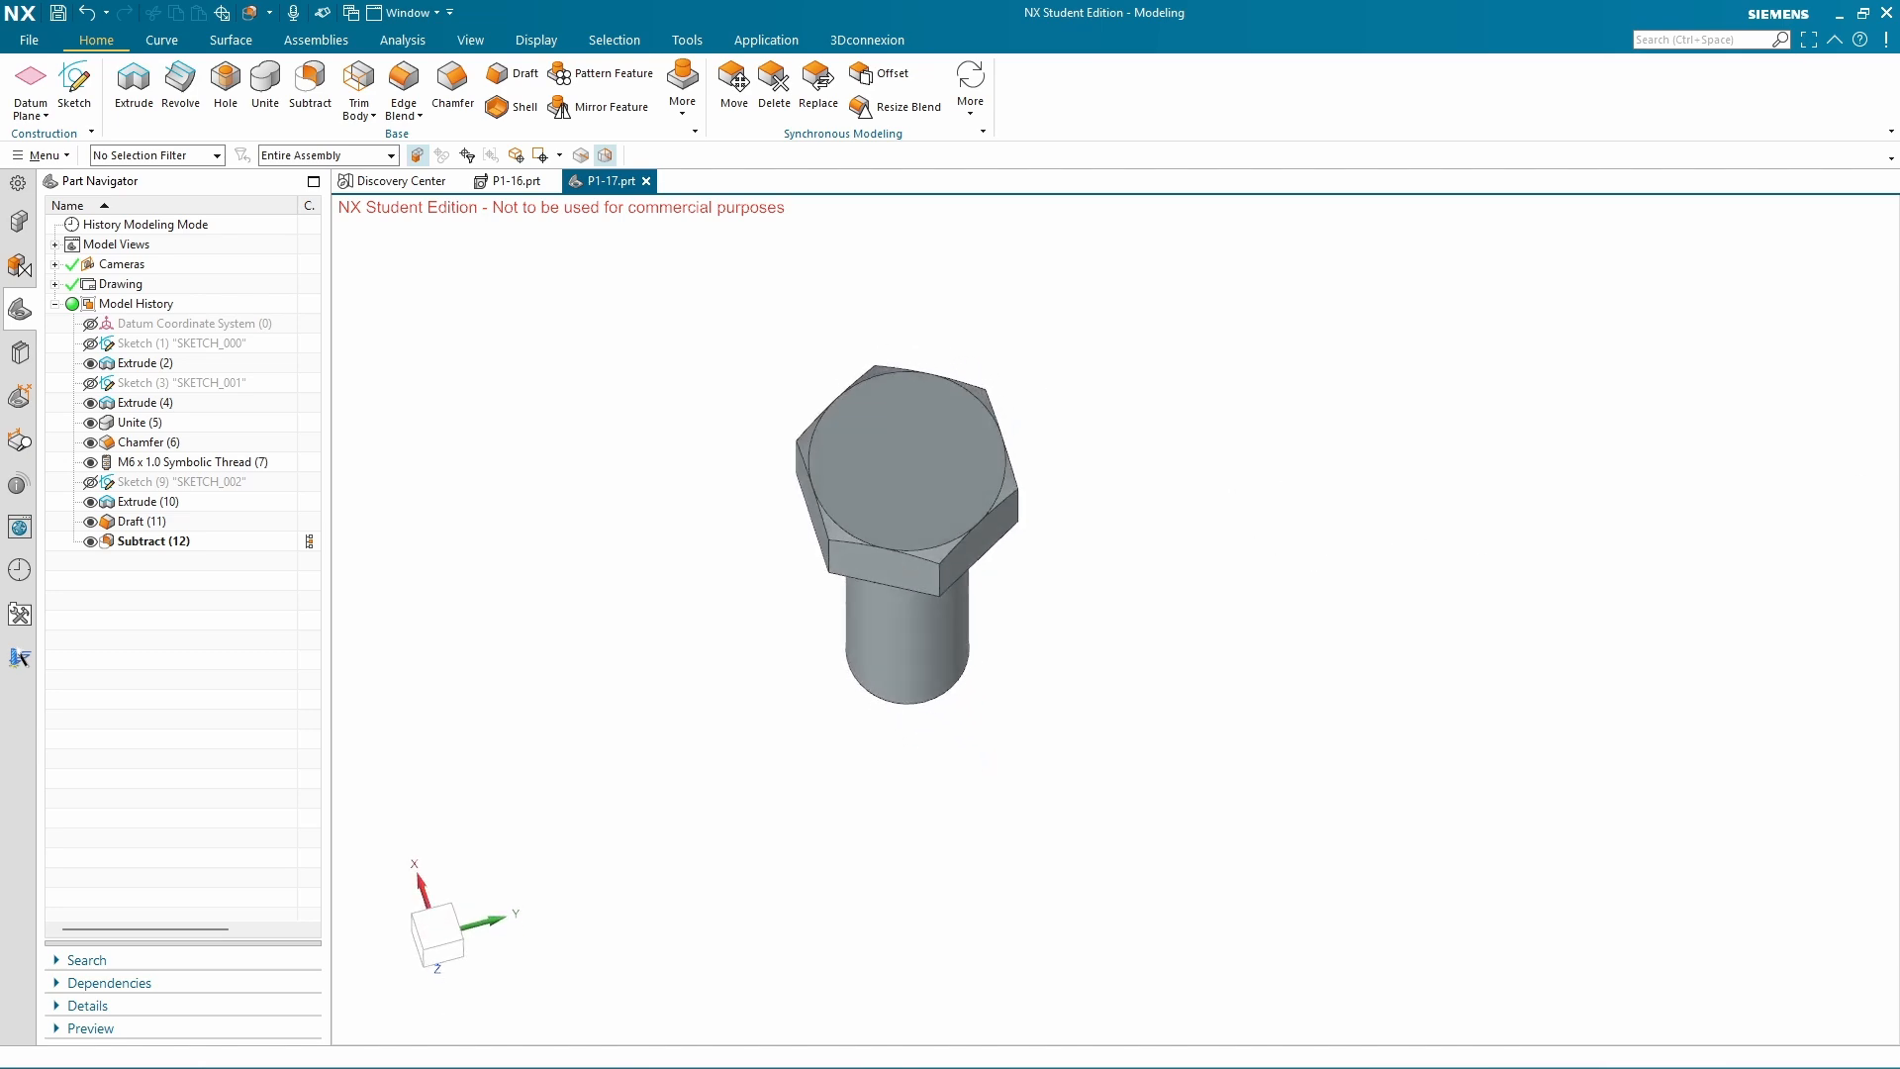
drag(1899, 66, 1217, 0)
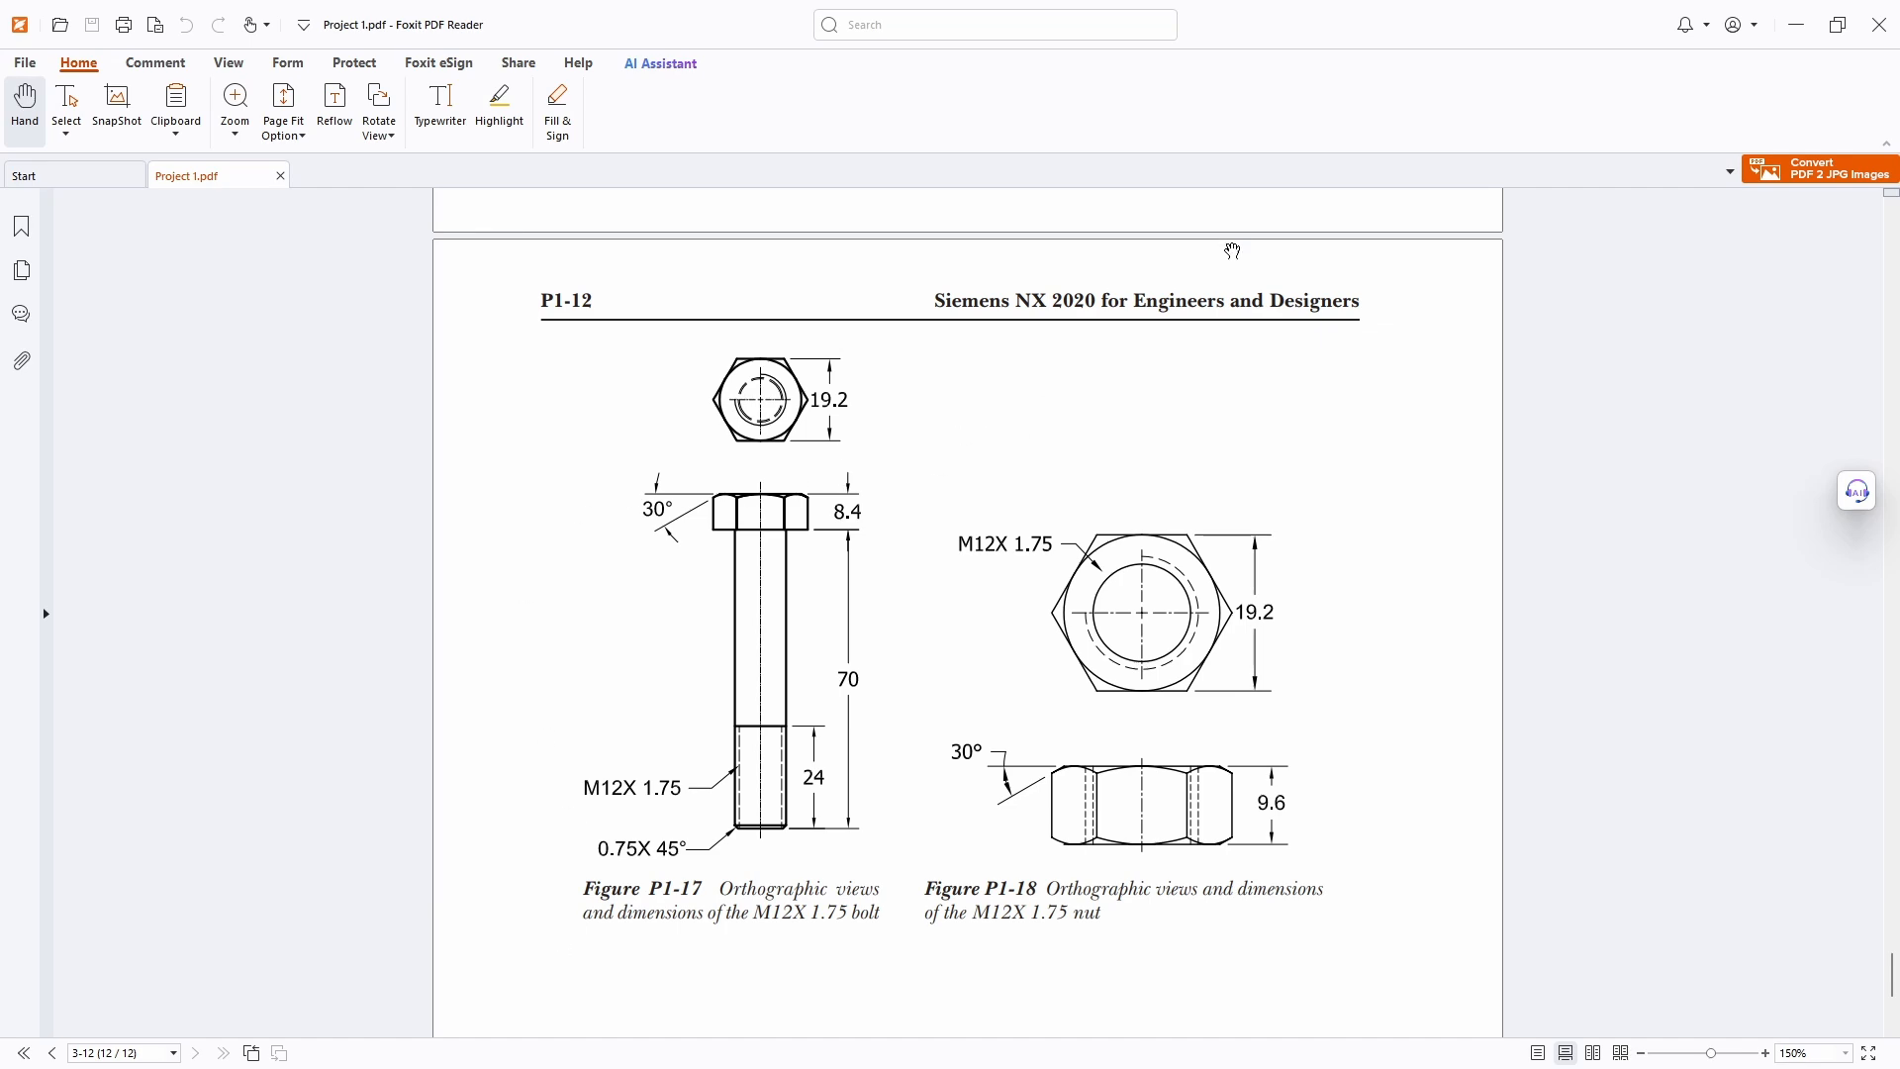
drag(1300, 33, 1899, 59)
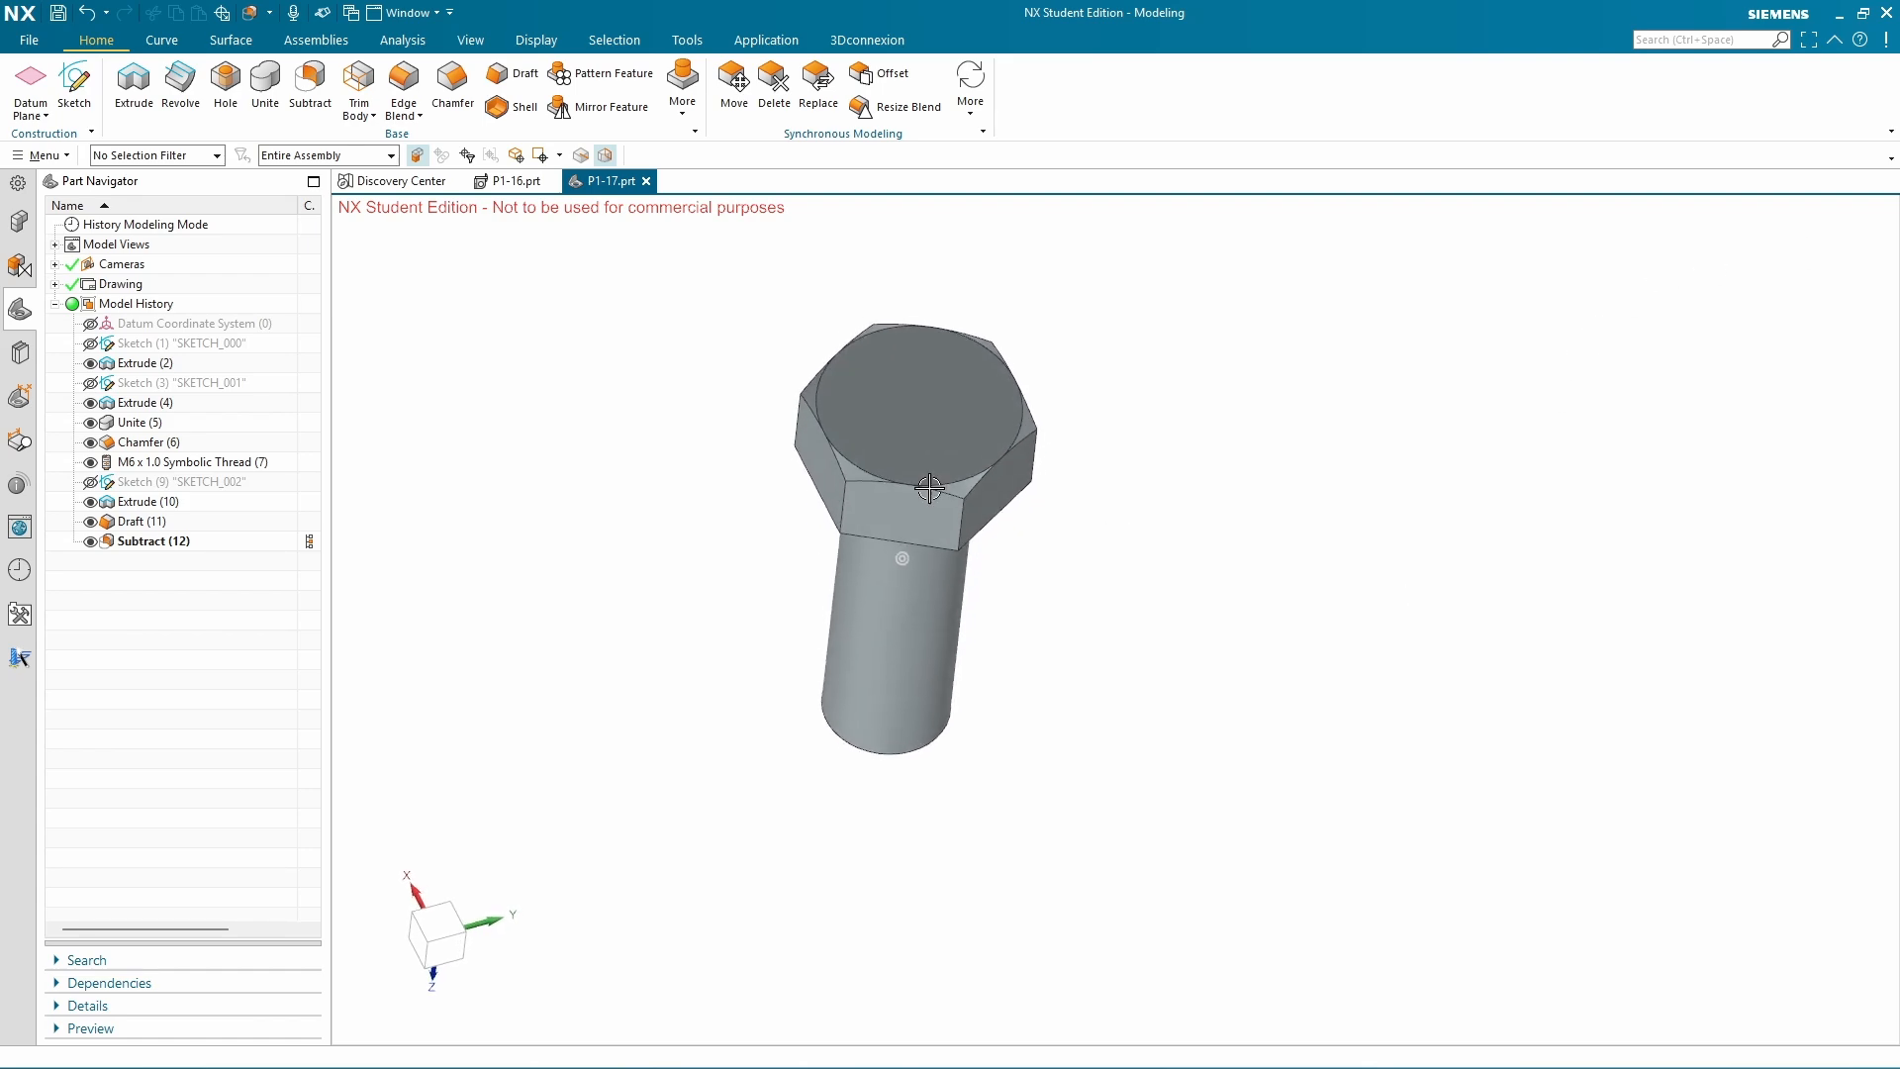
Set the centre-to-flat distance of the bolt head's hexagon sketch to 19.2/2 mm without keeping the formula, and finish the sketch.
click(123, 346)
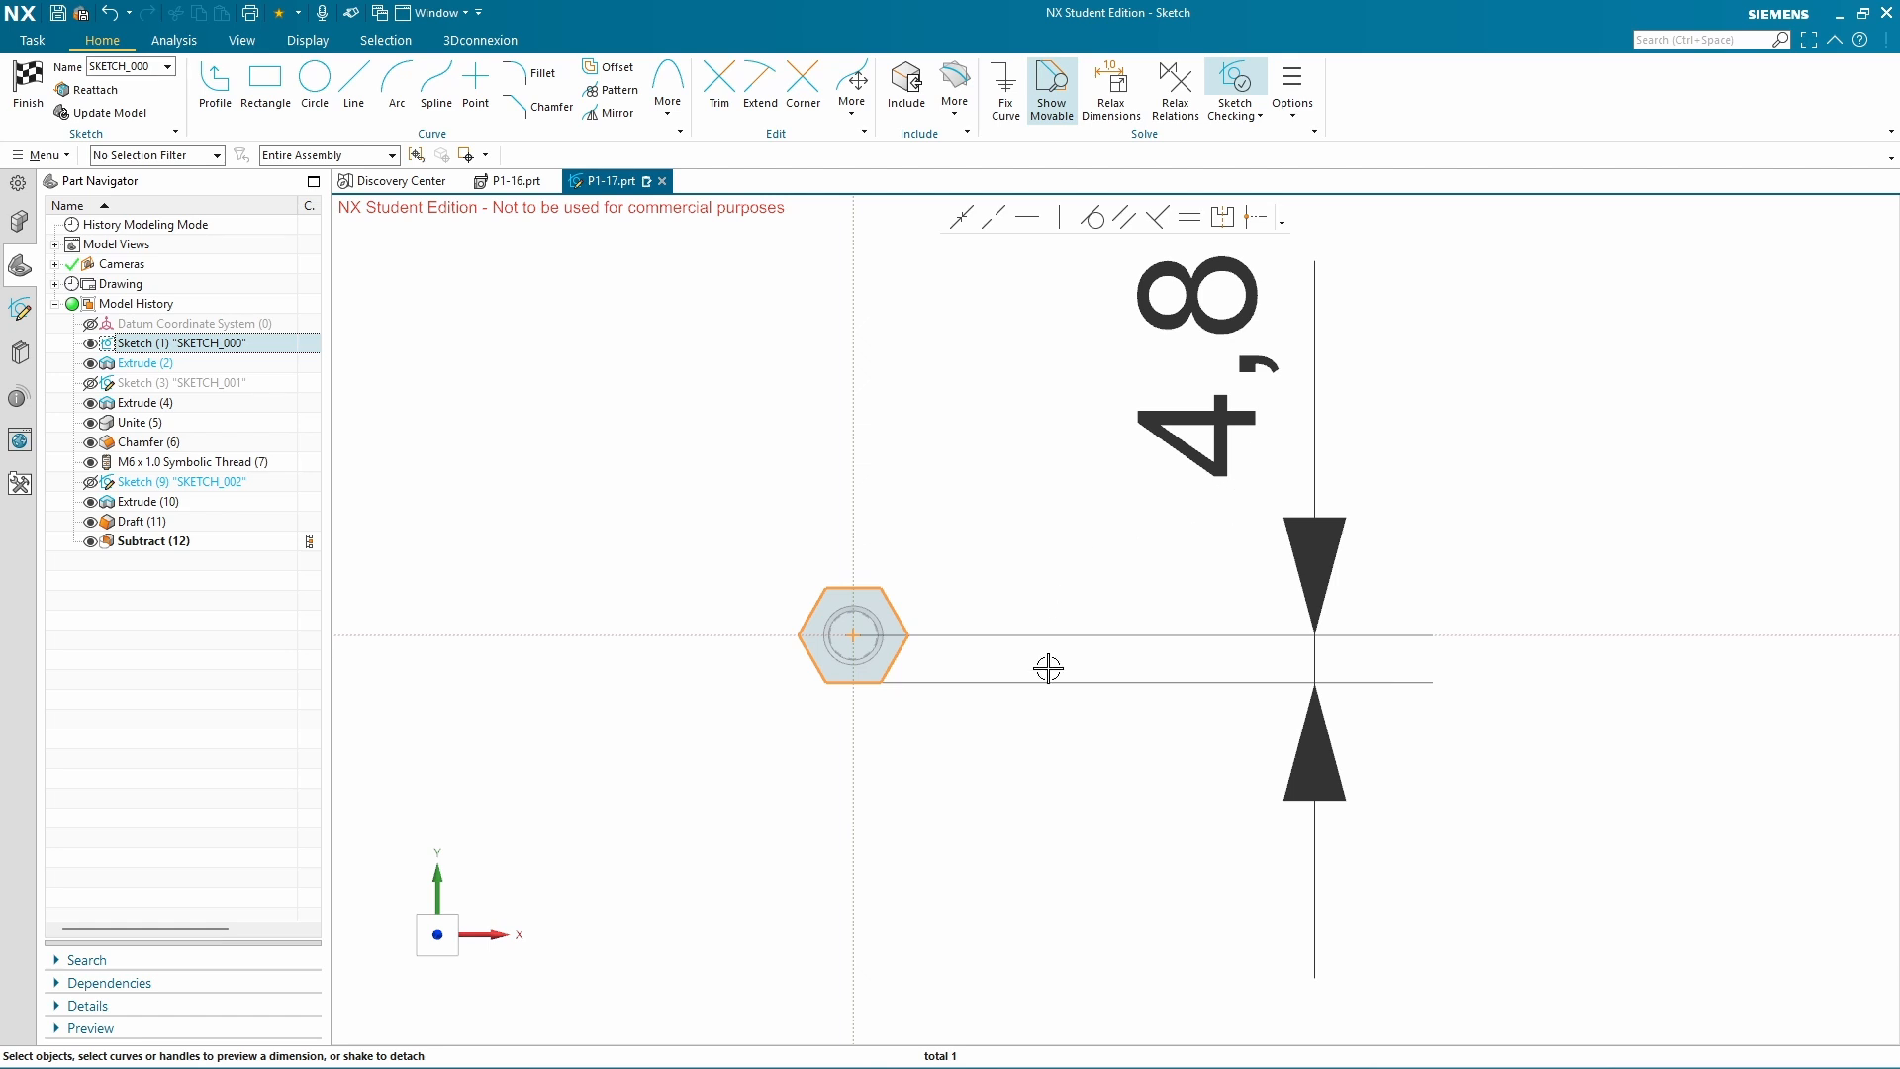
double_click(1183, 441)
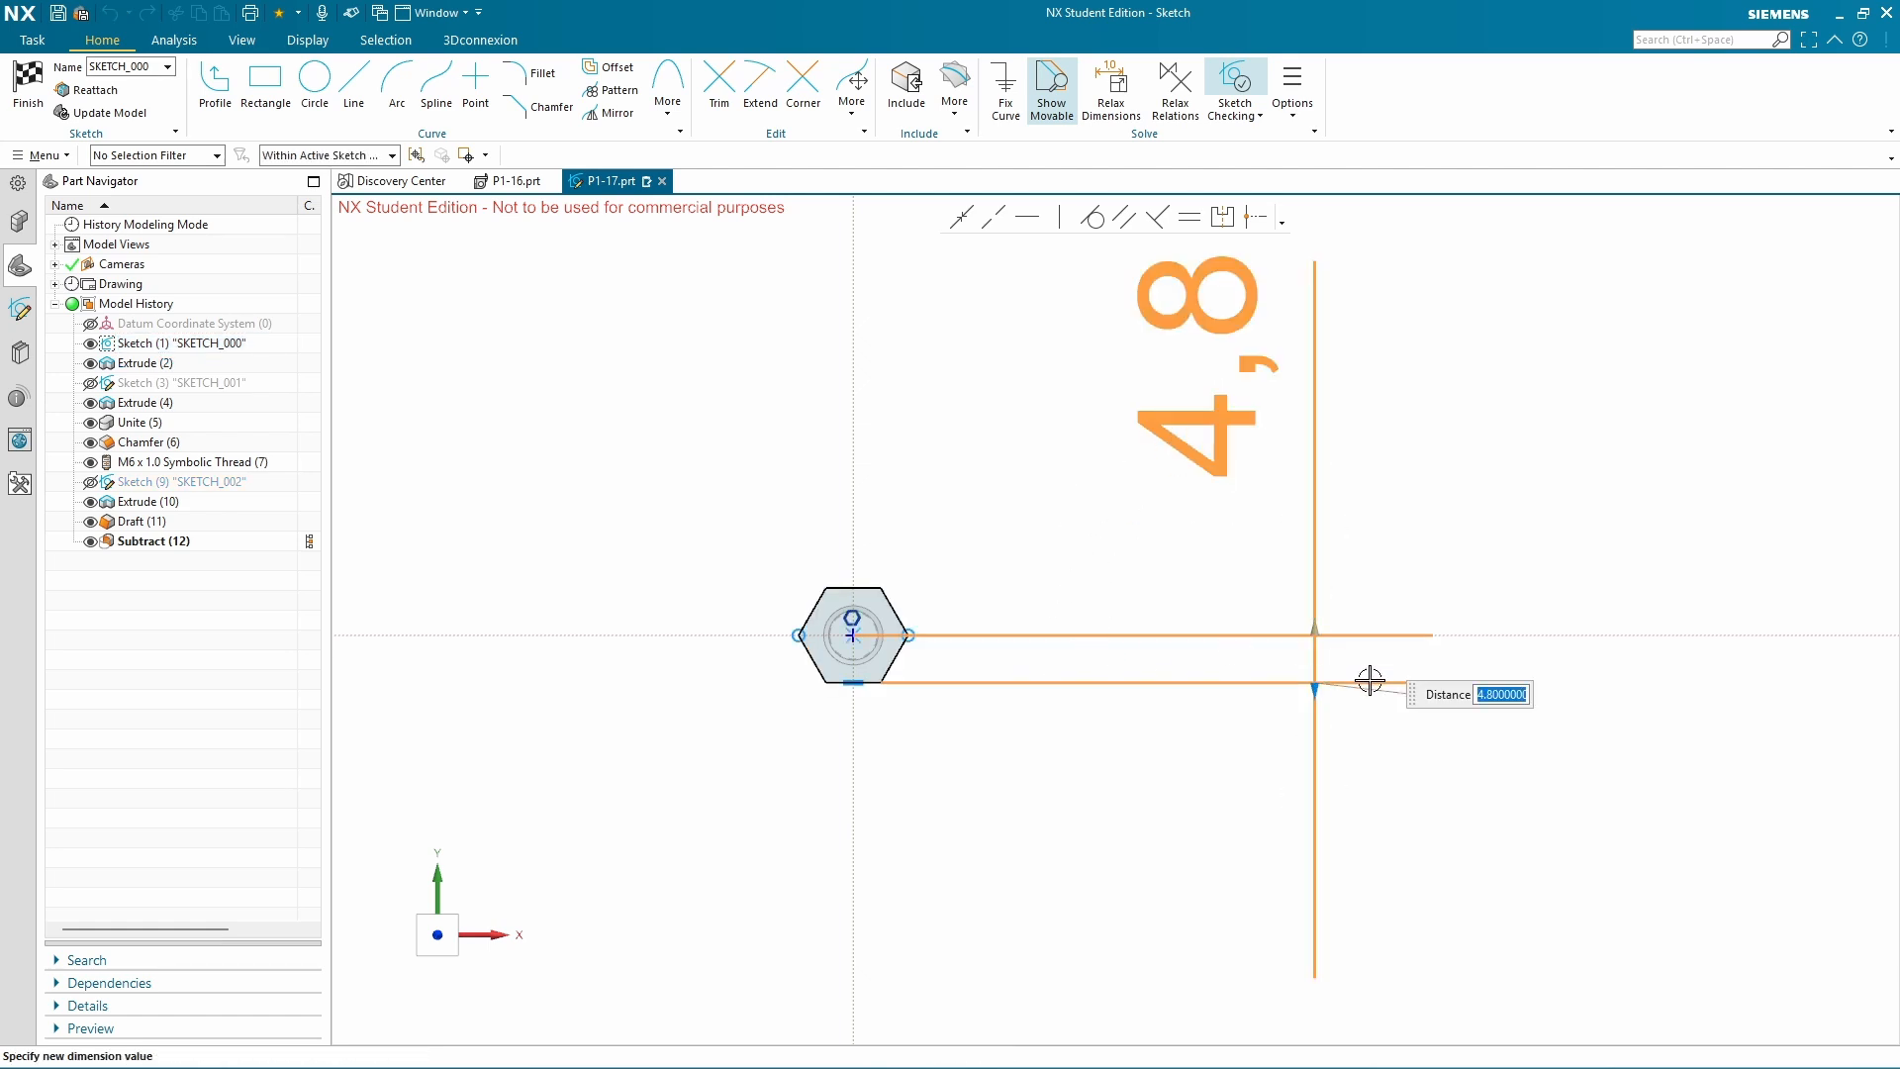
text(19.2/2)
key(Return)
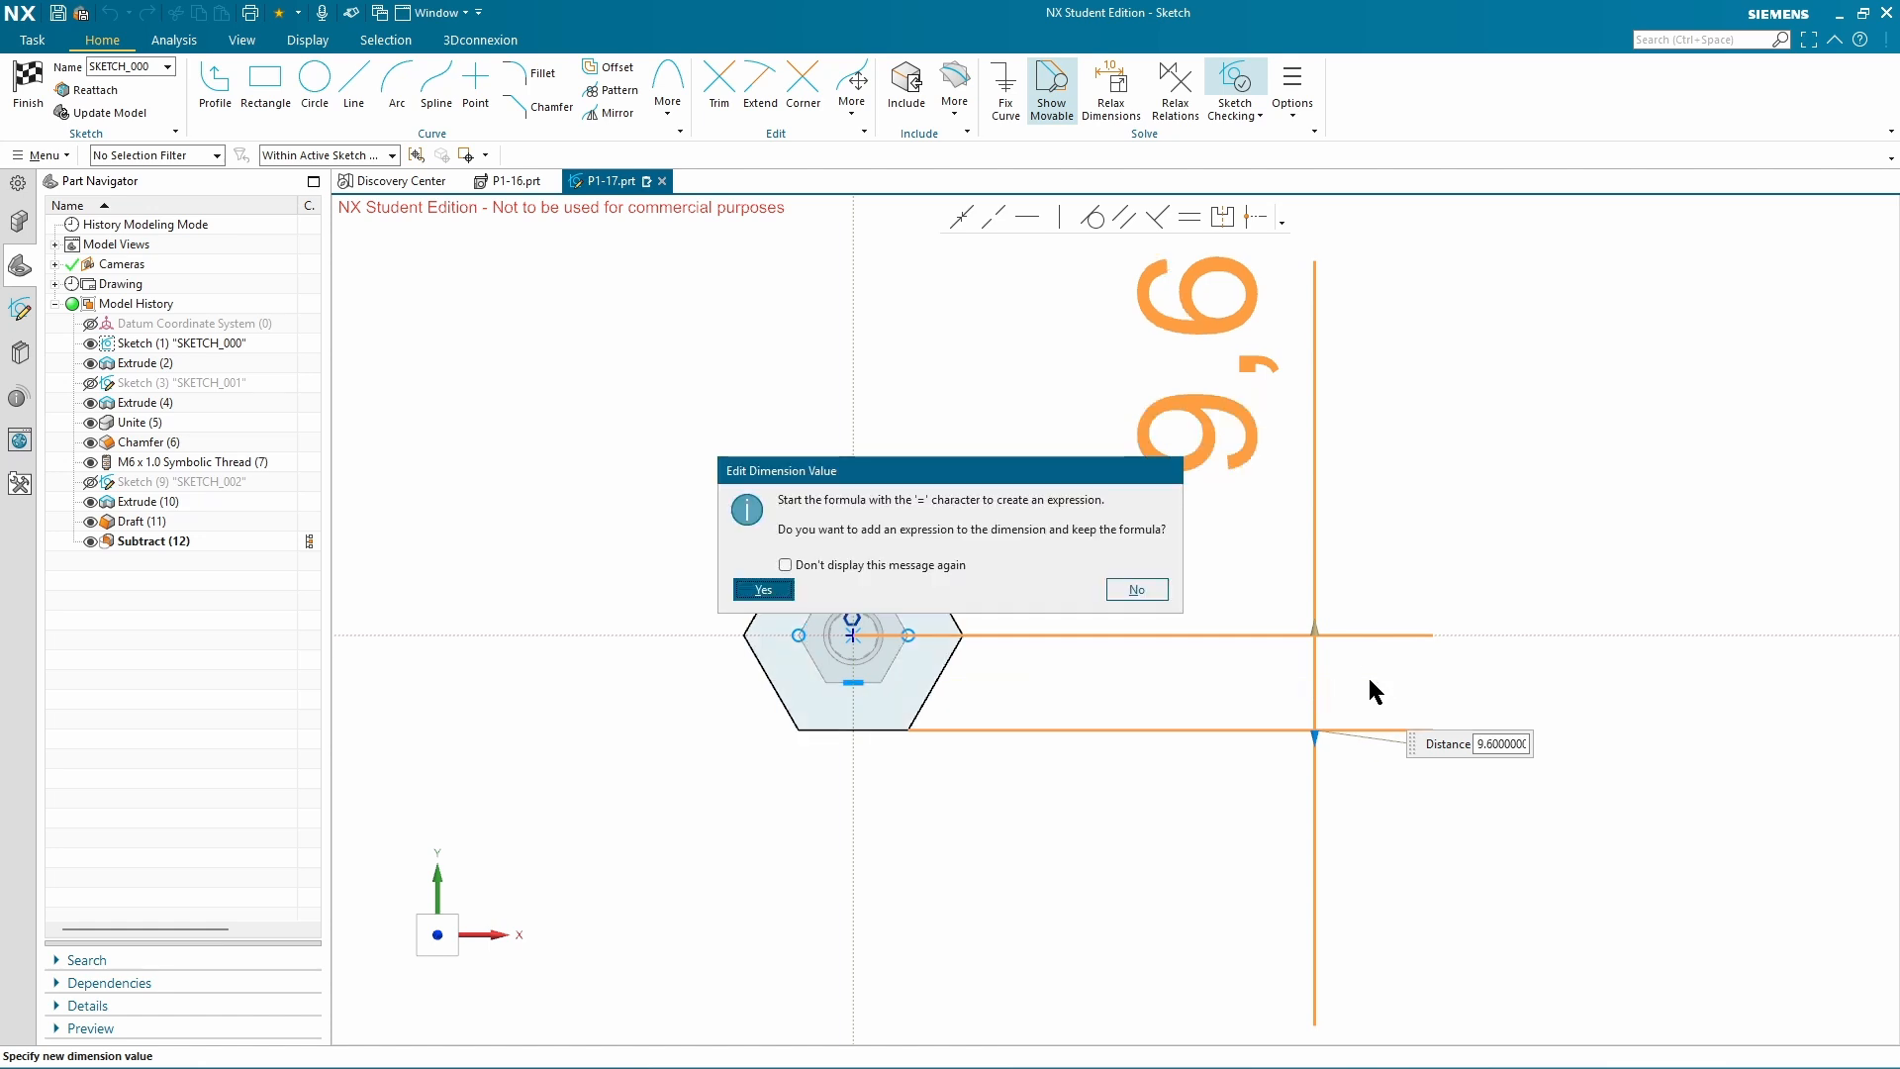
click(1129, 590)
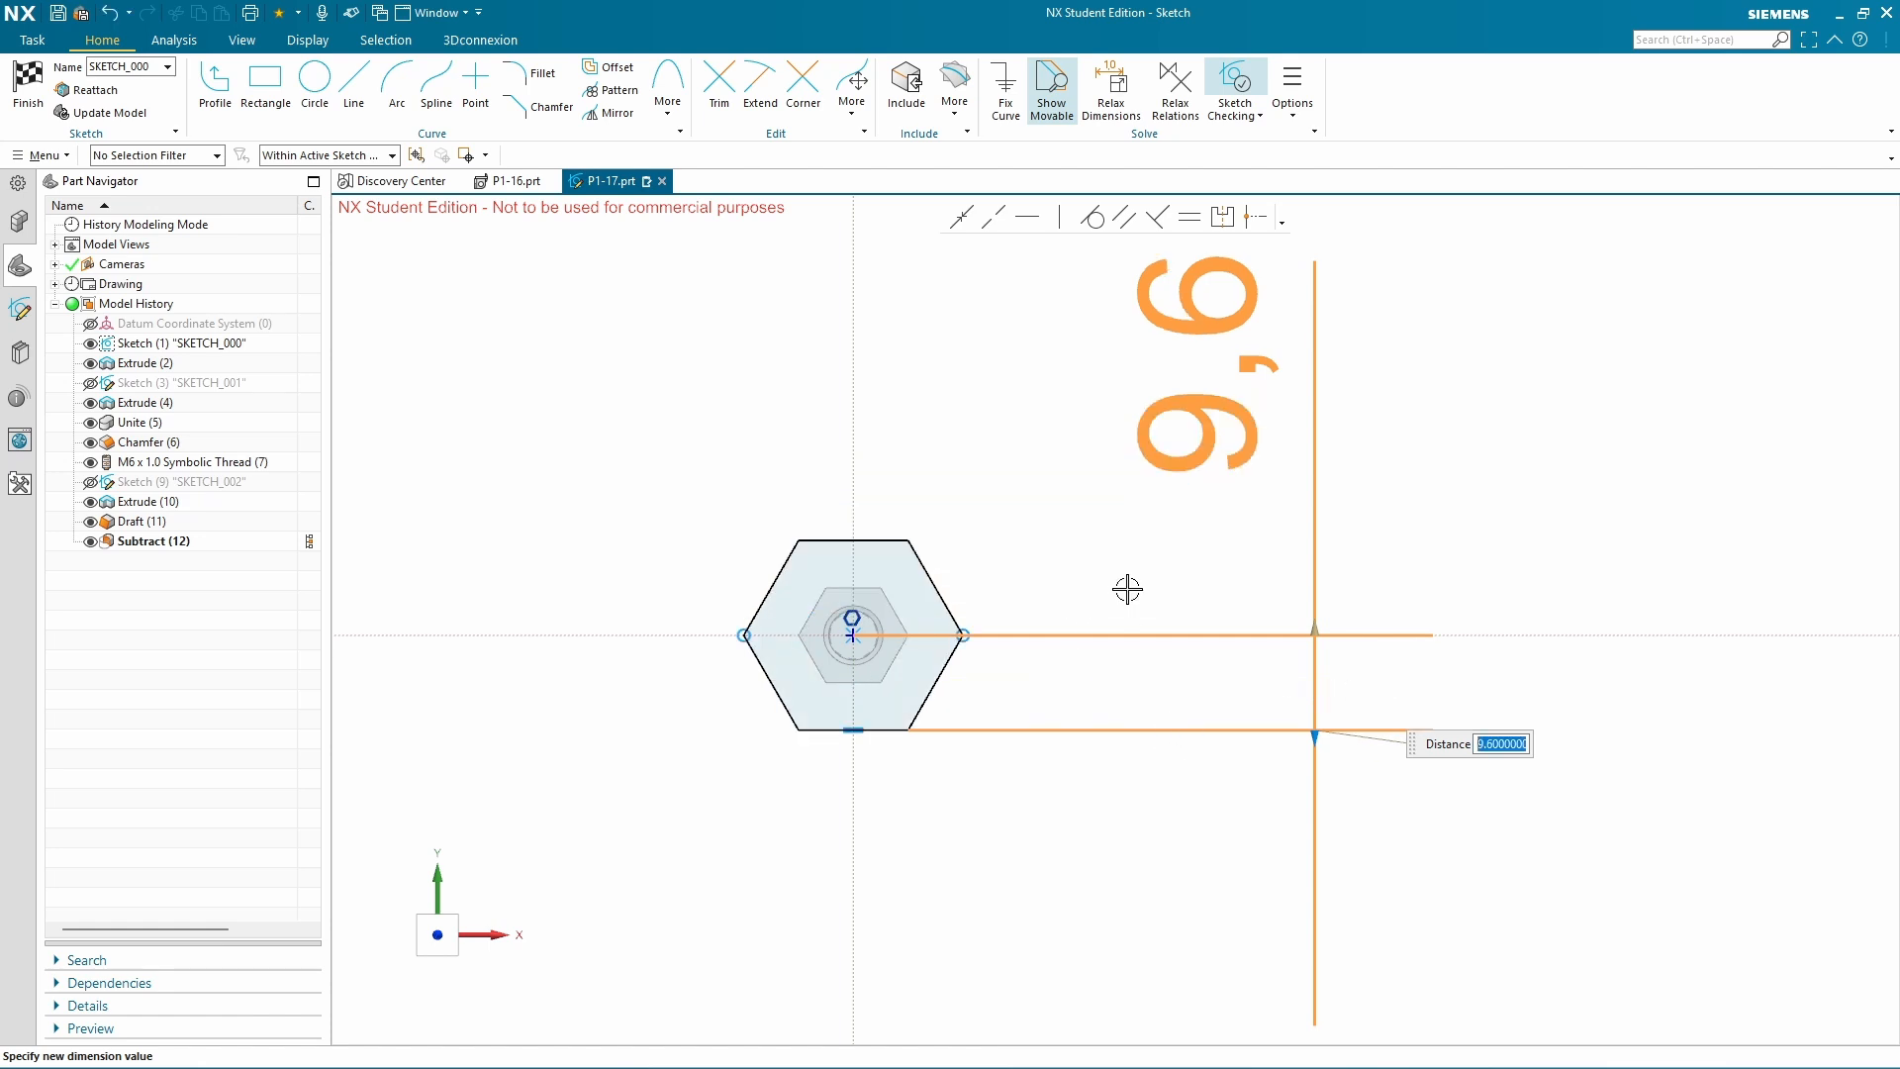
key(Return)
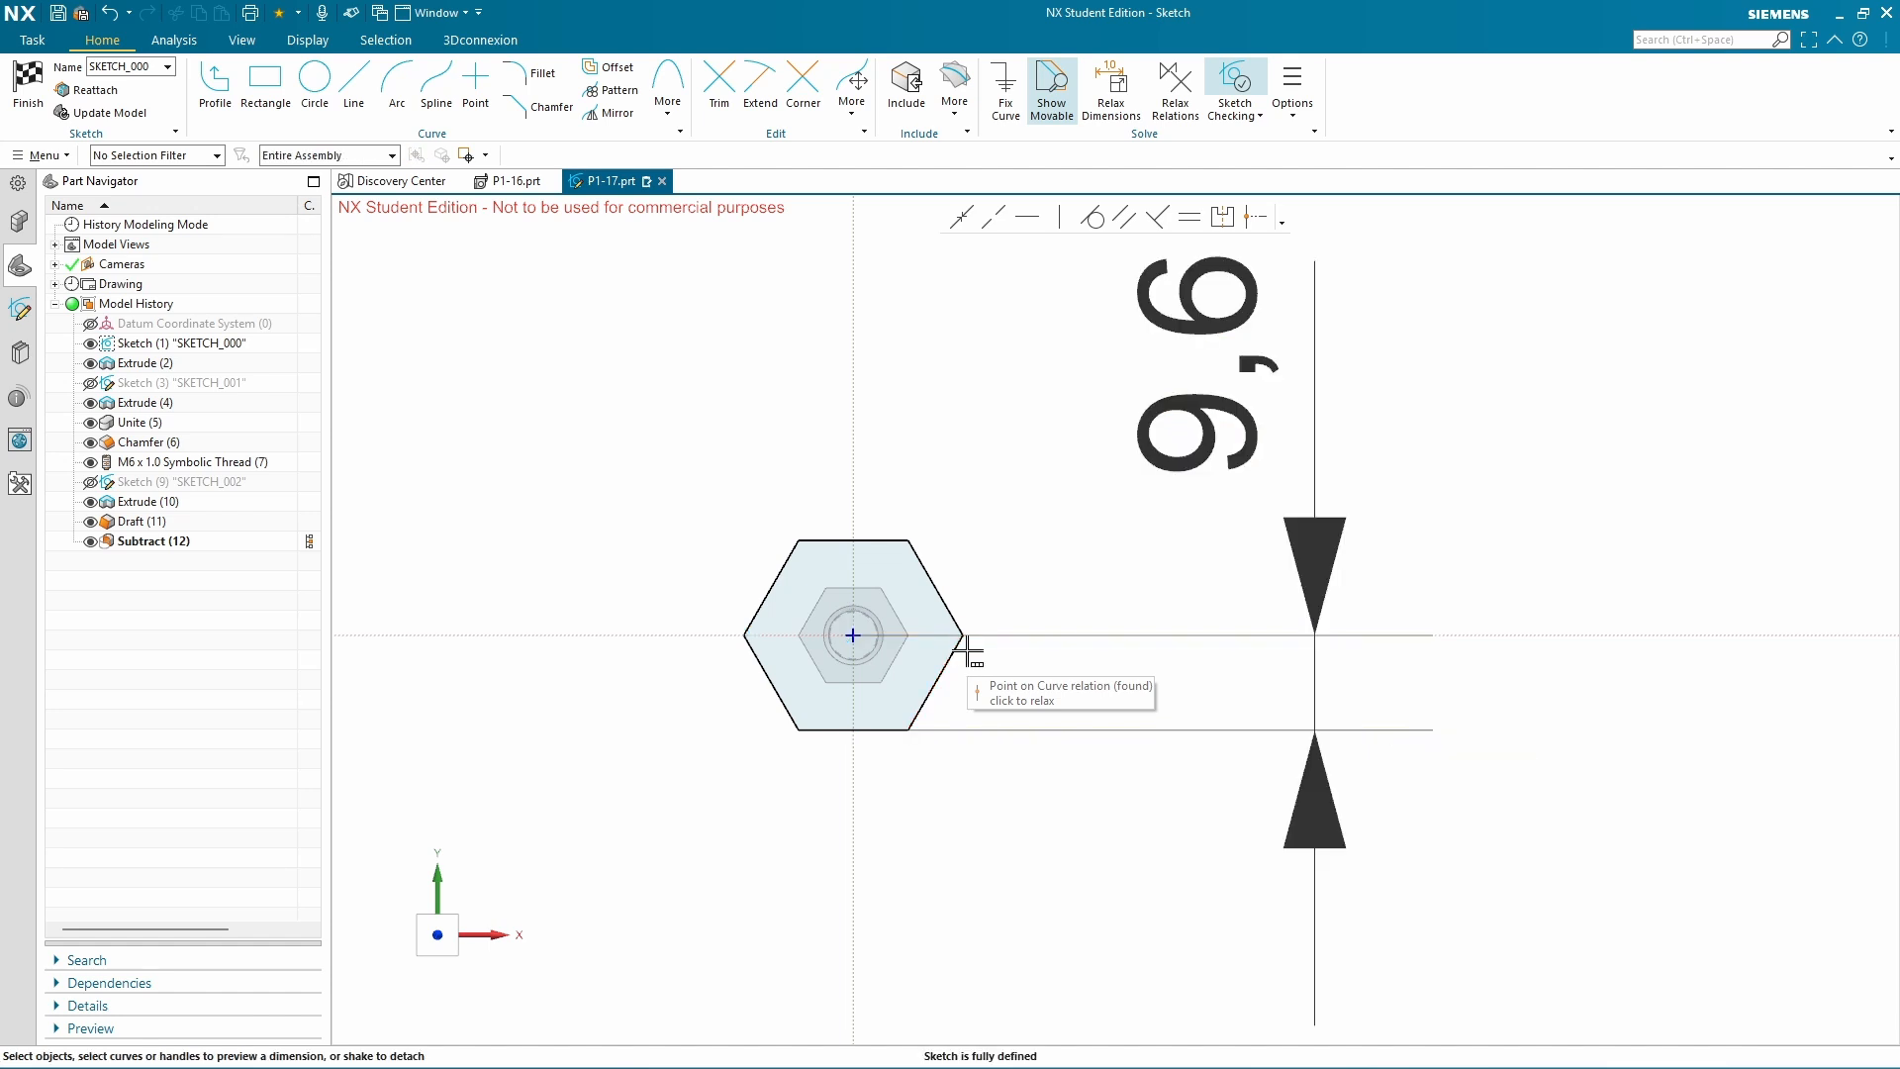
click(28, 87)
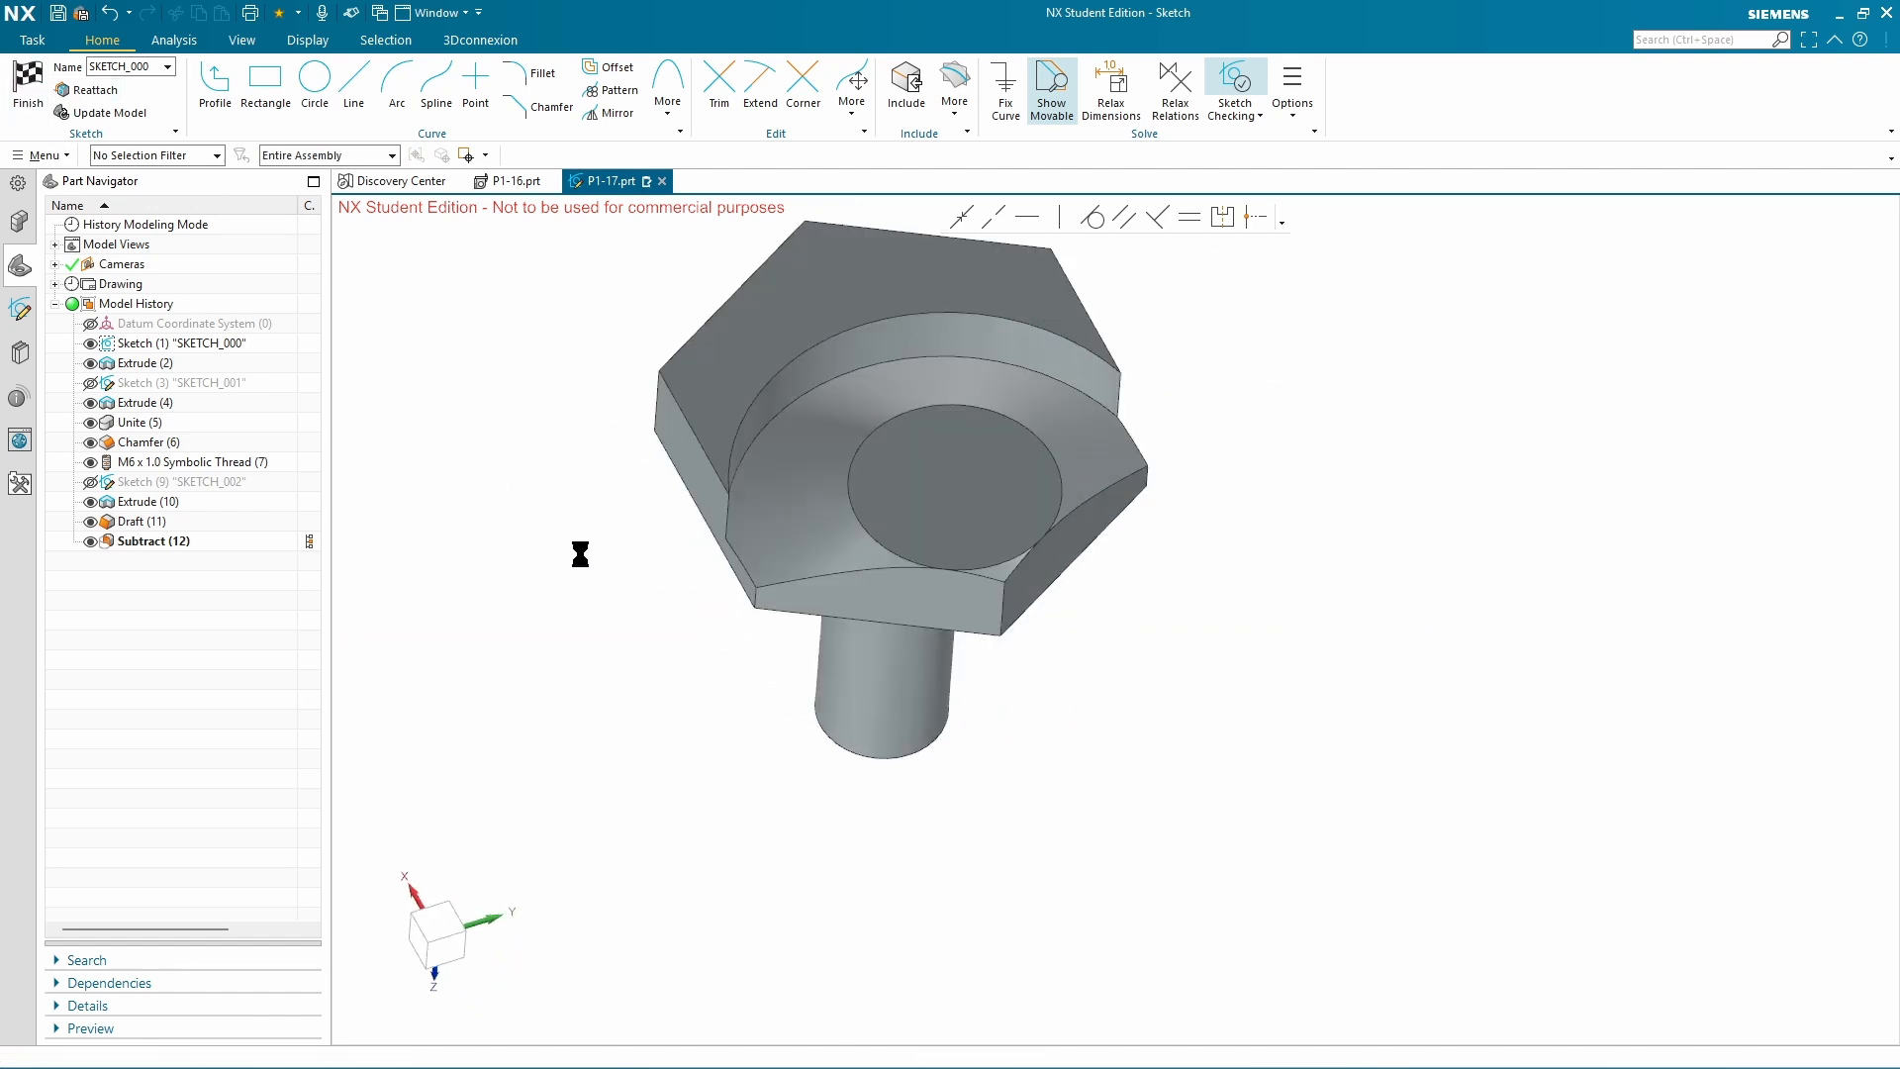
Set the end distance of the hexagonal head's extrusion to 8.4 mm.
middle_drag(1251, 627, 1343, 607)
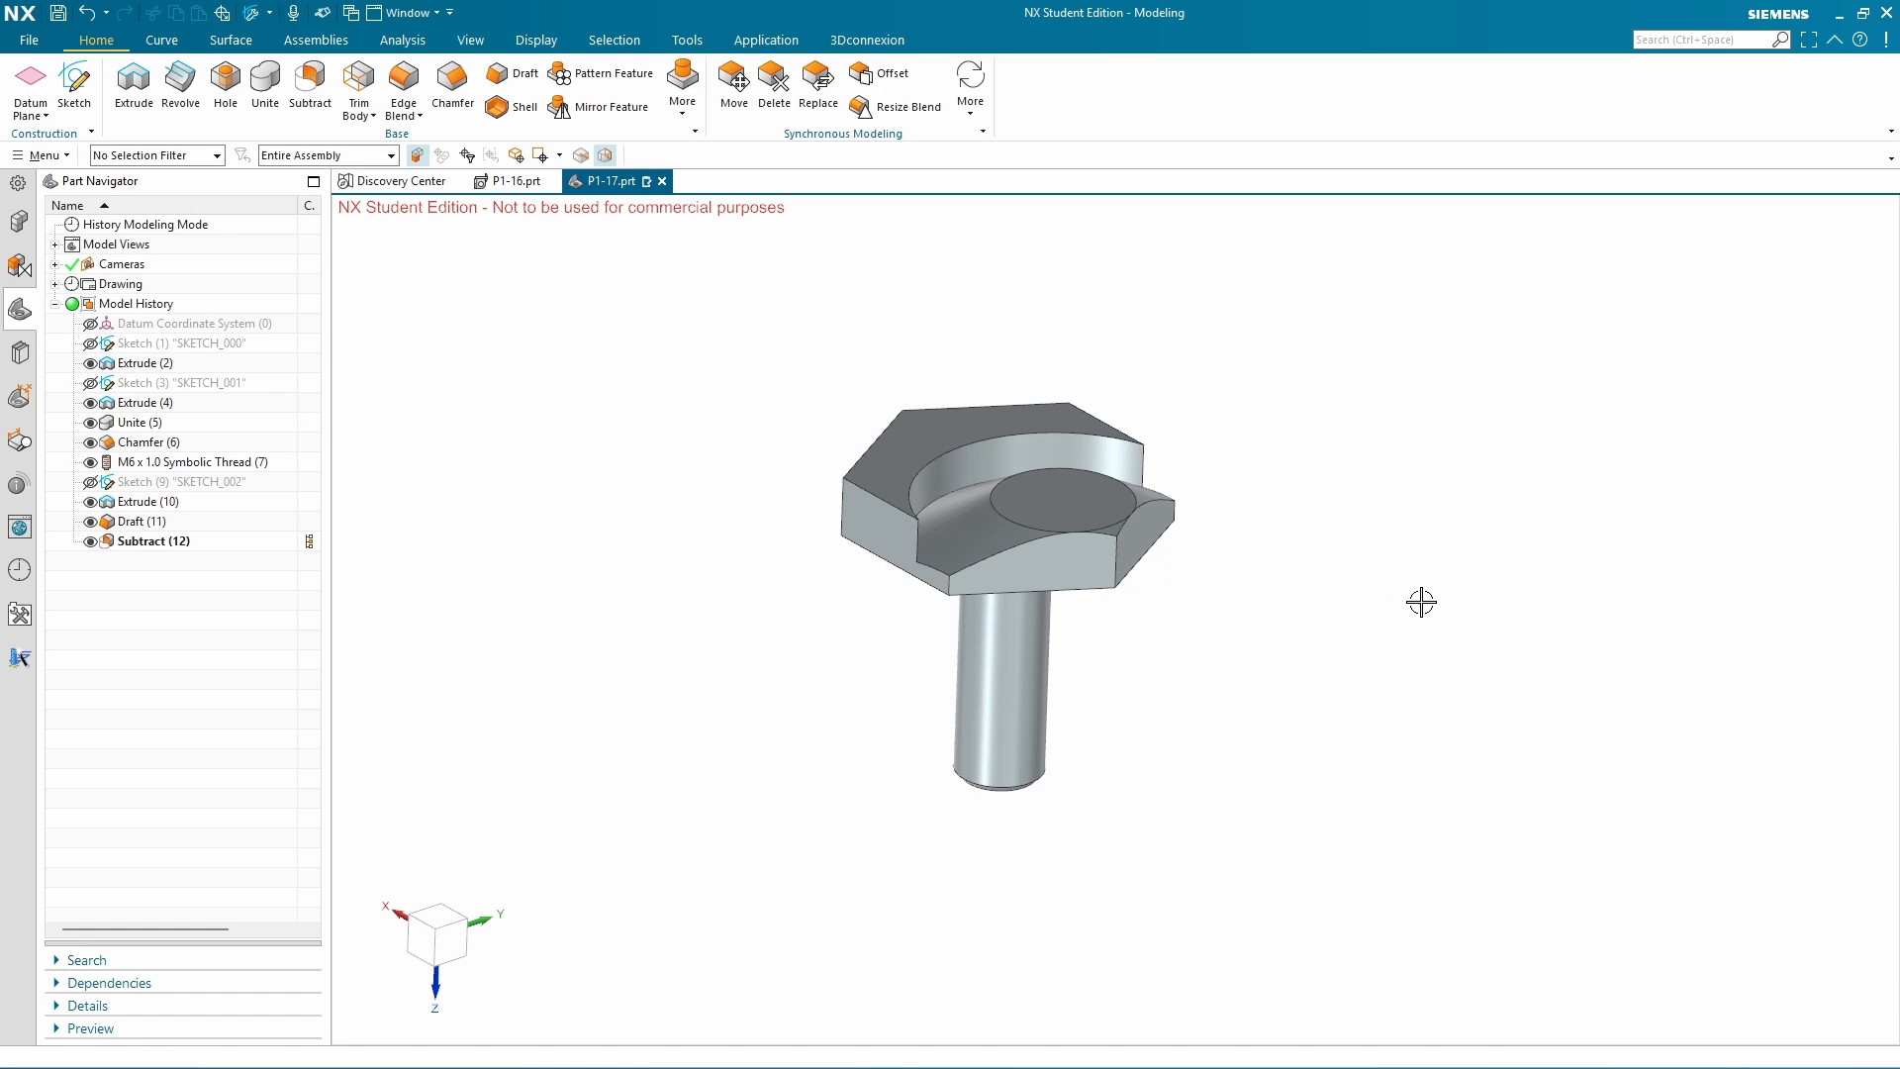
double_click(139, 363)
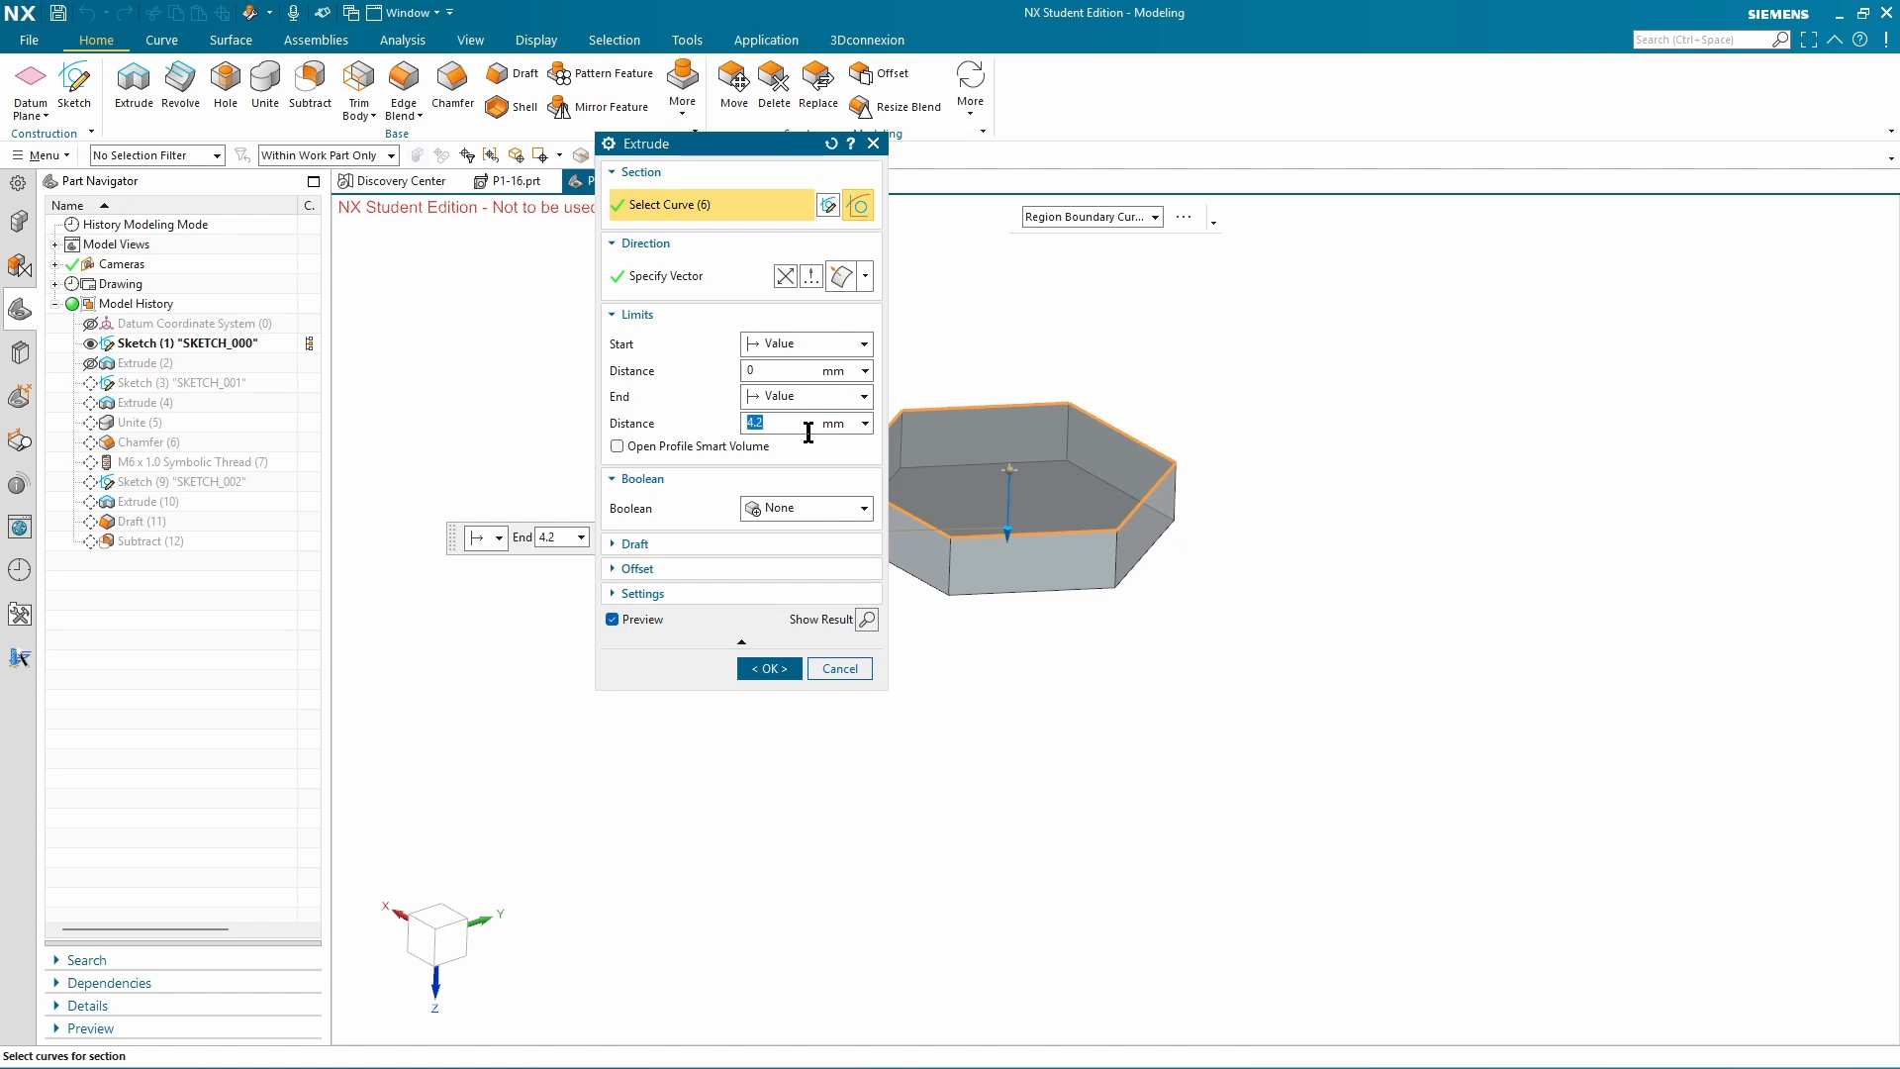
text(8.4)
key(Return)
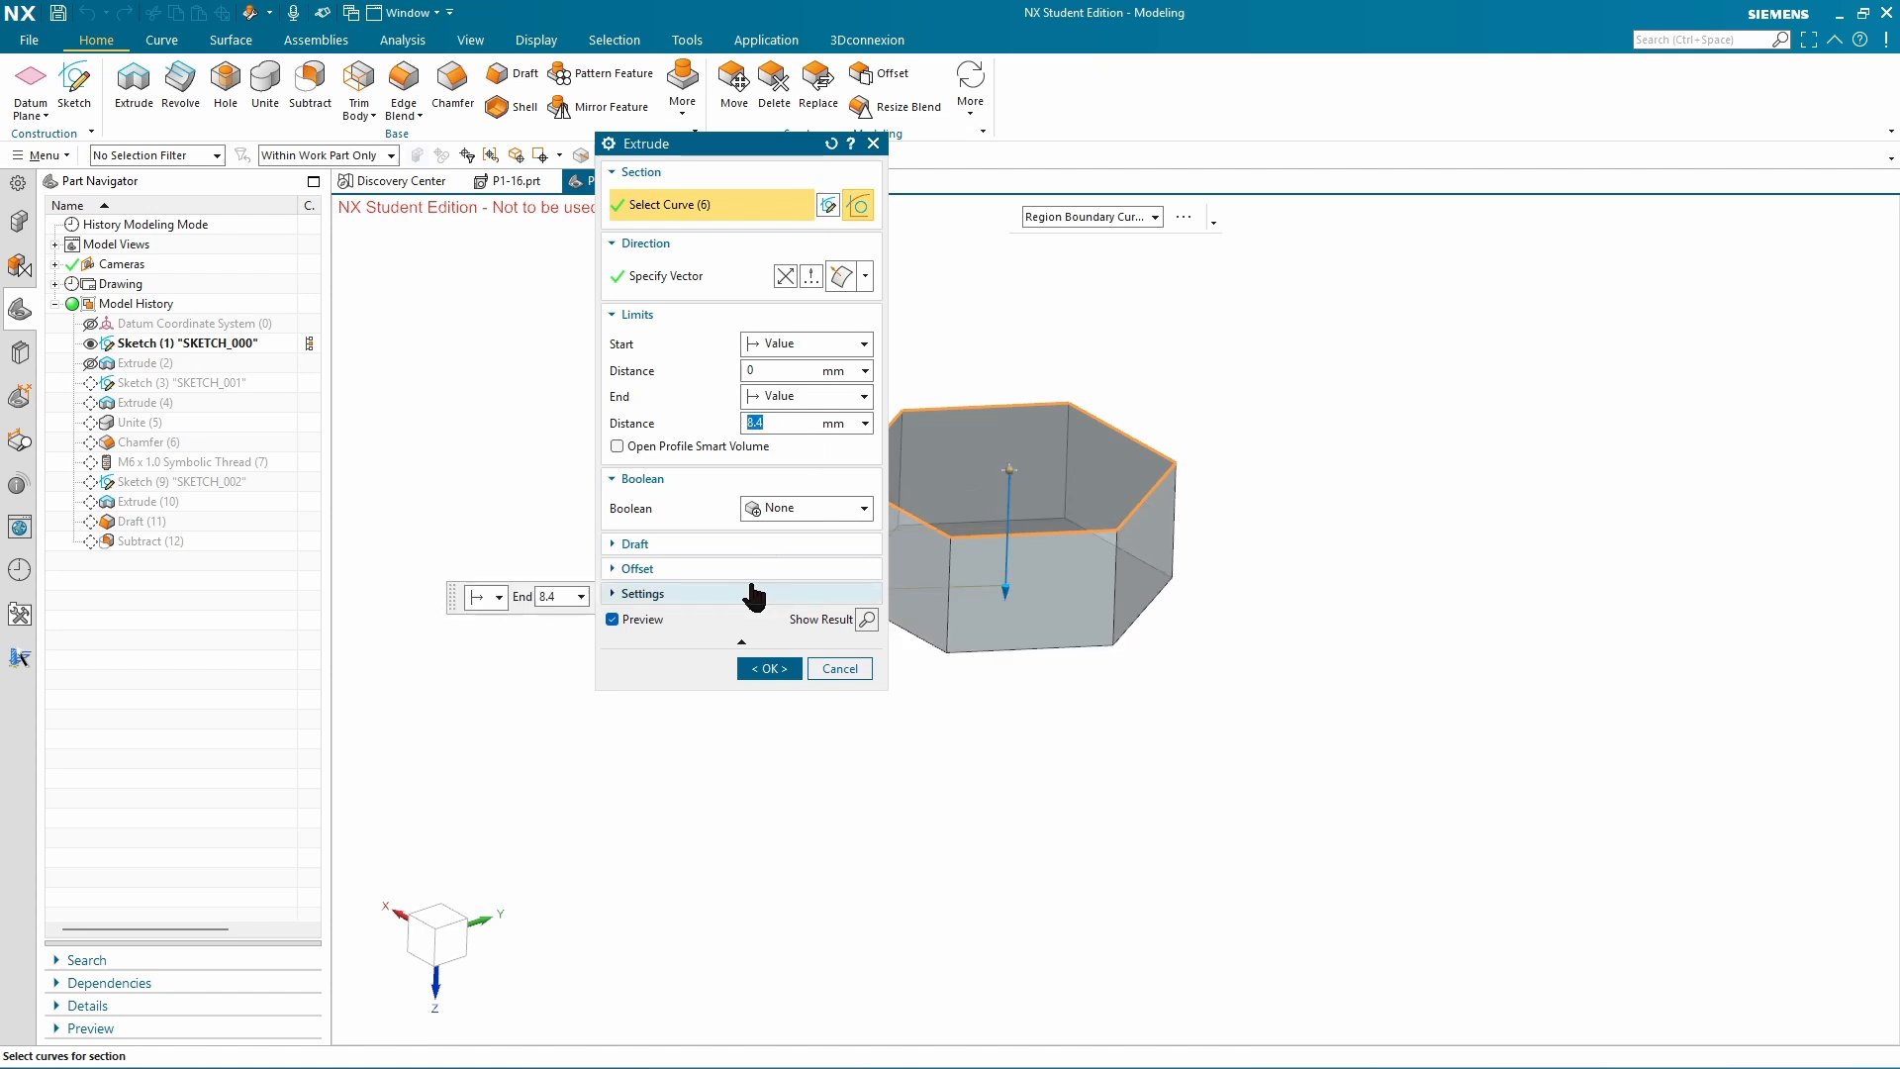
click(782, 668)
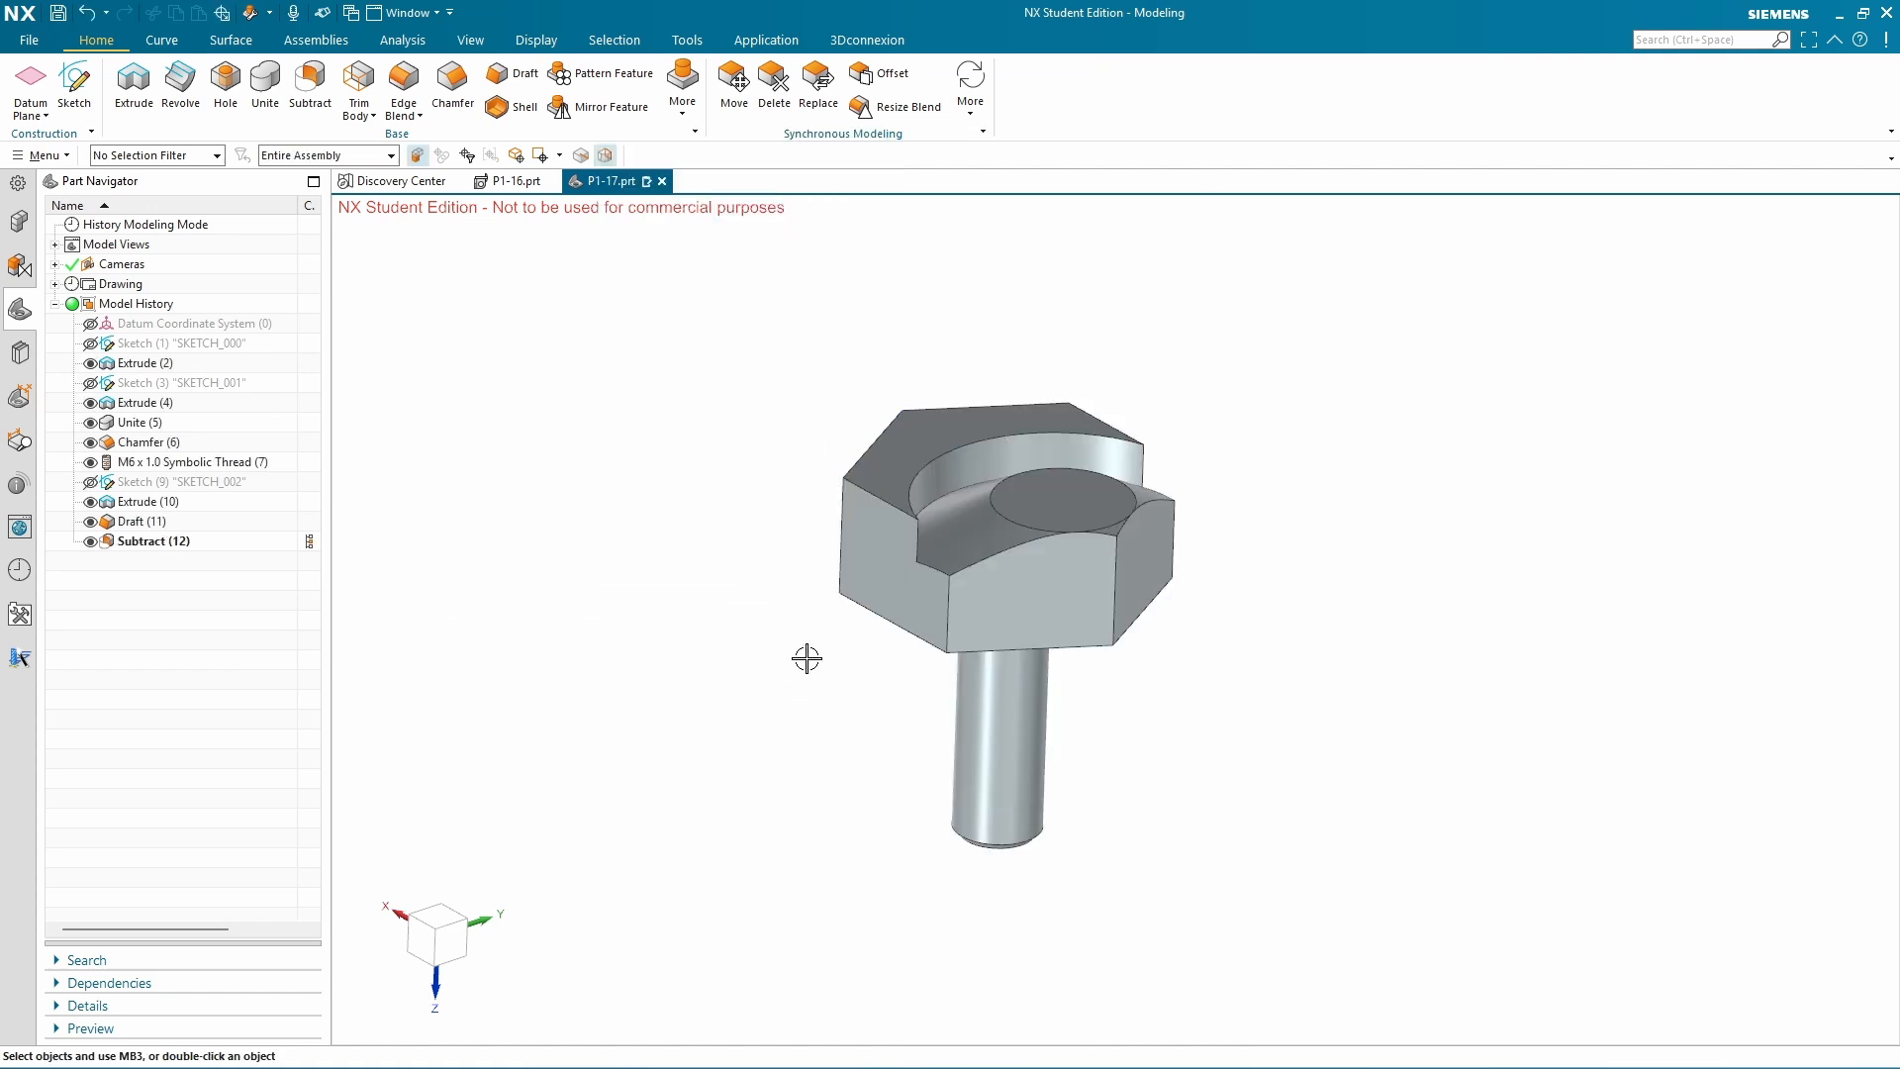
Set the diameter of the shank's sketch circle to 12 mm, finish the sketch and dismiss the update report.
double_click(154, 382)
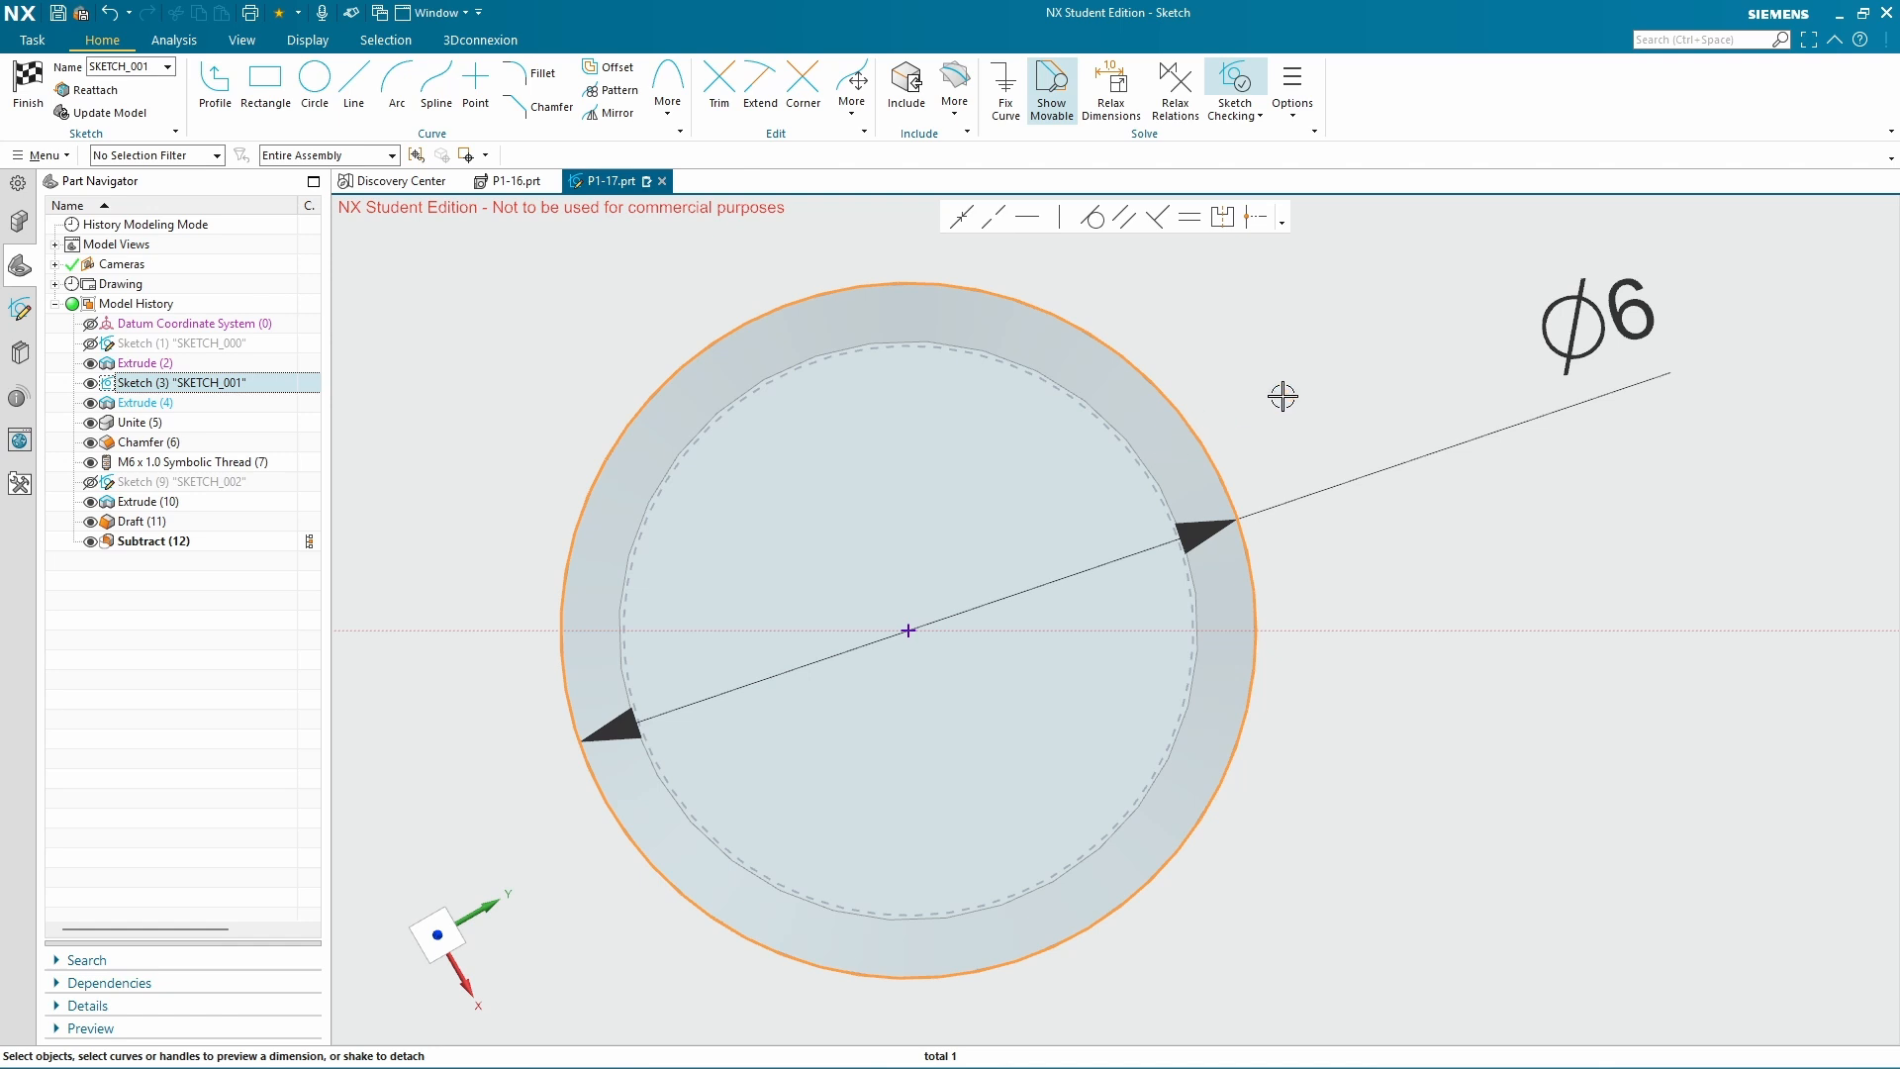
double_click(1576, 313)
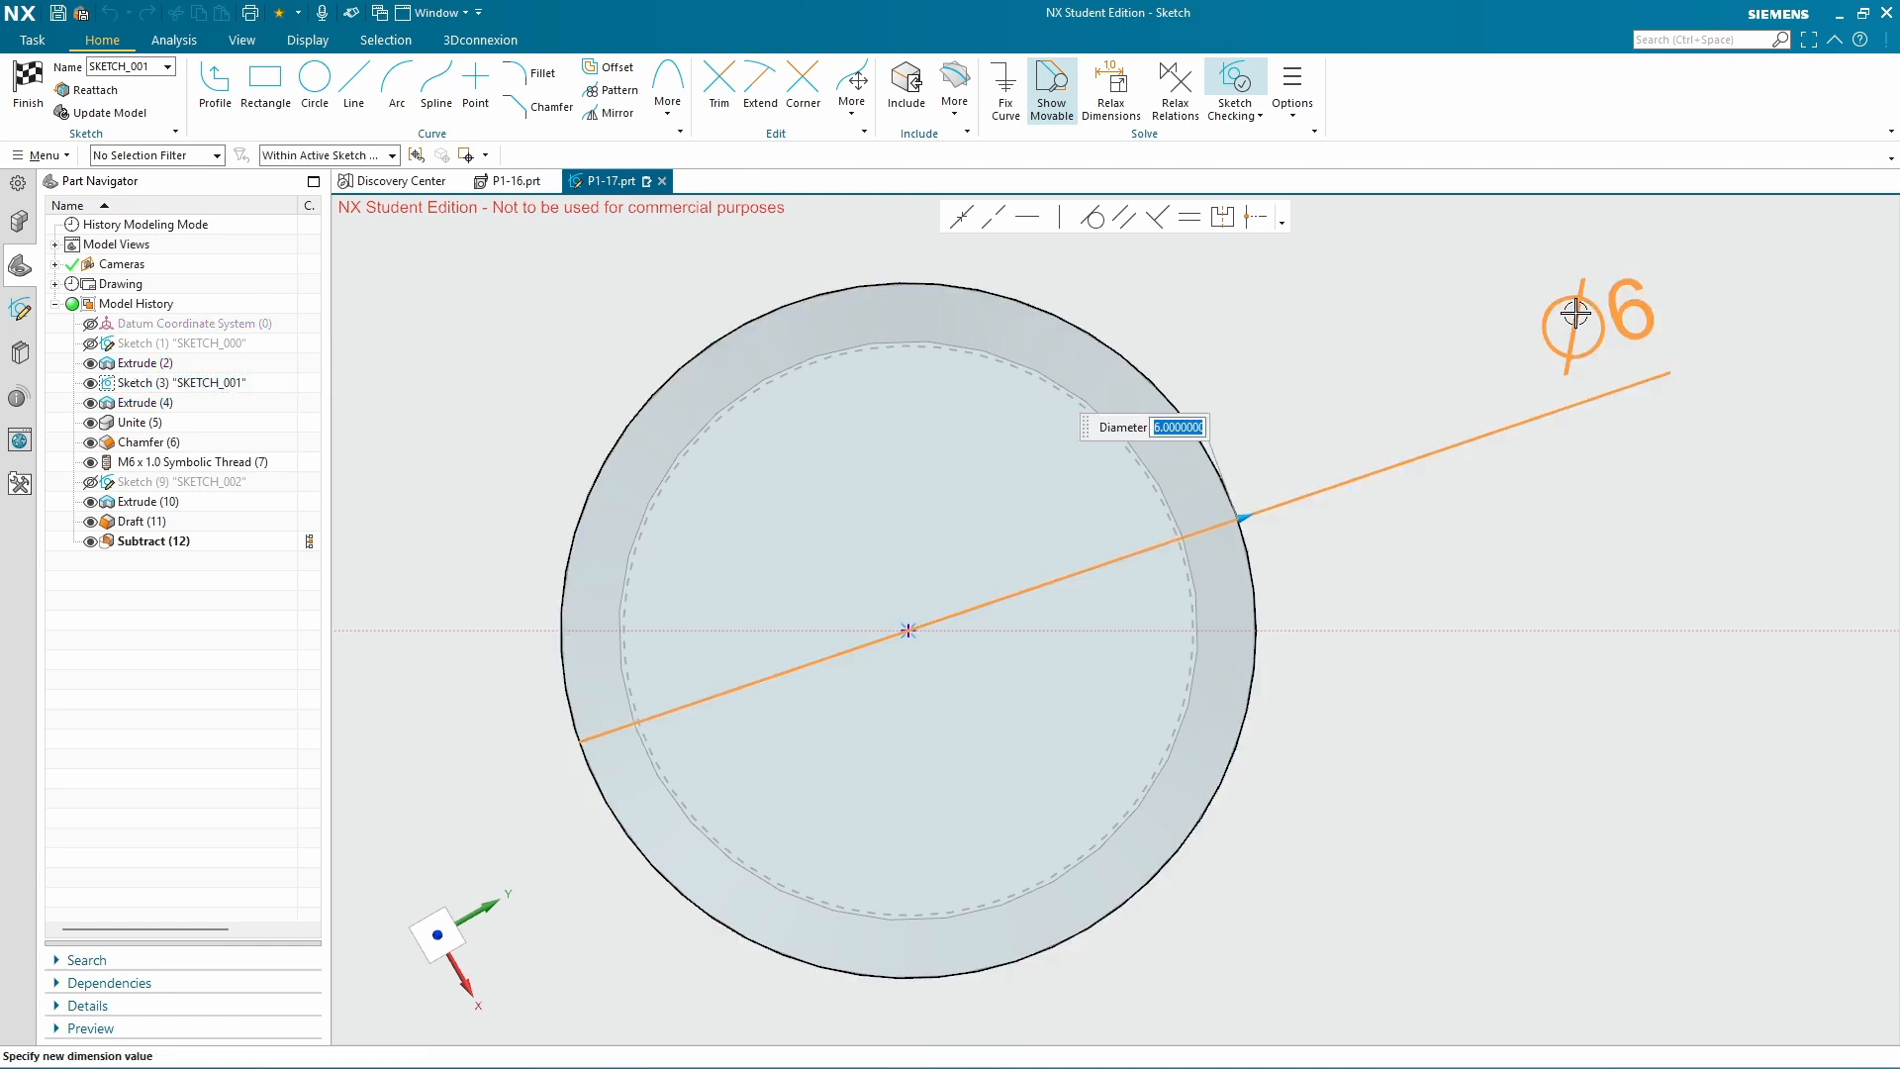
text(12)
key(Return)
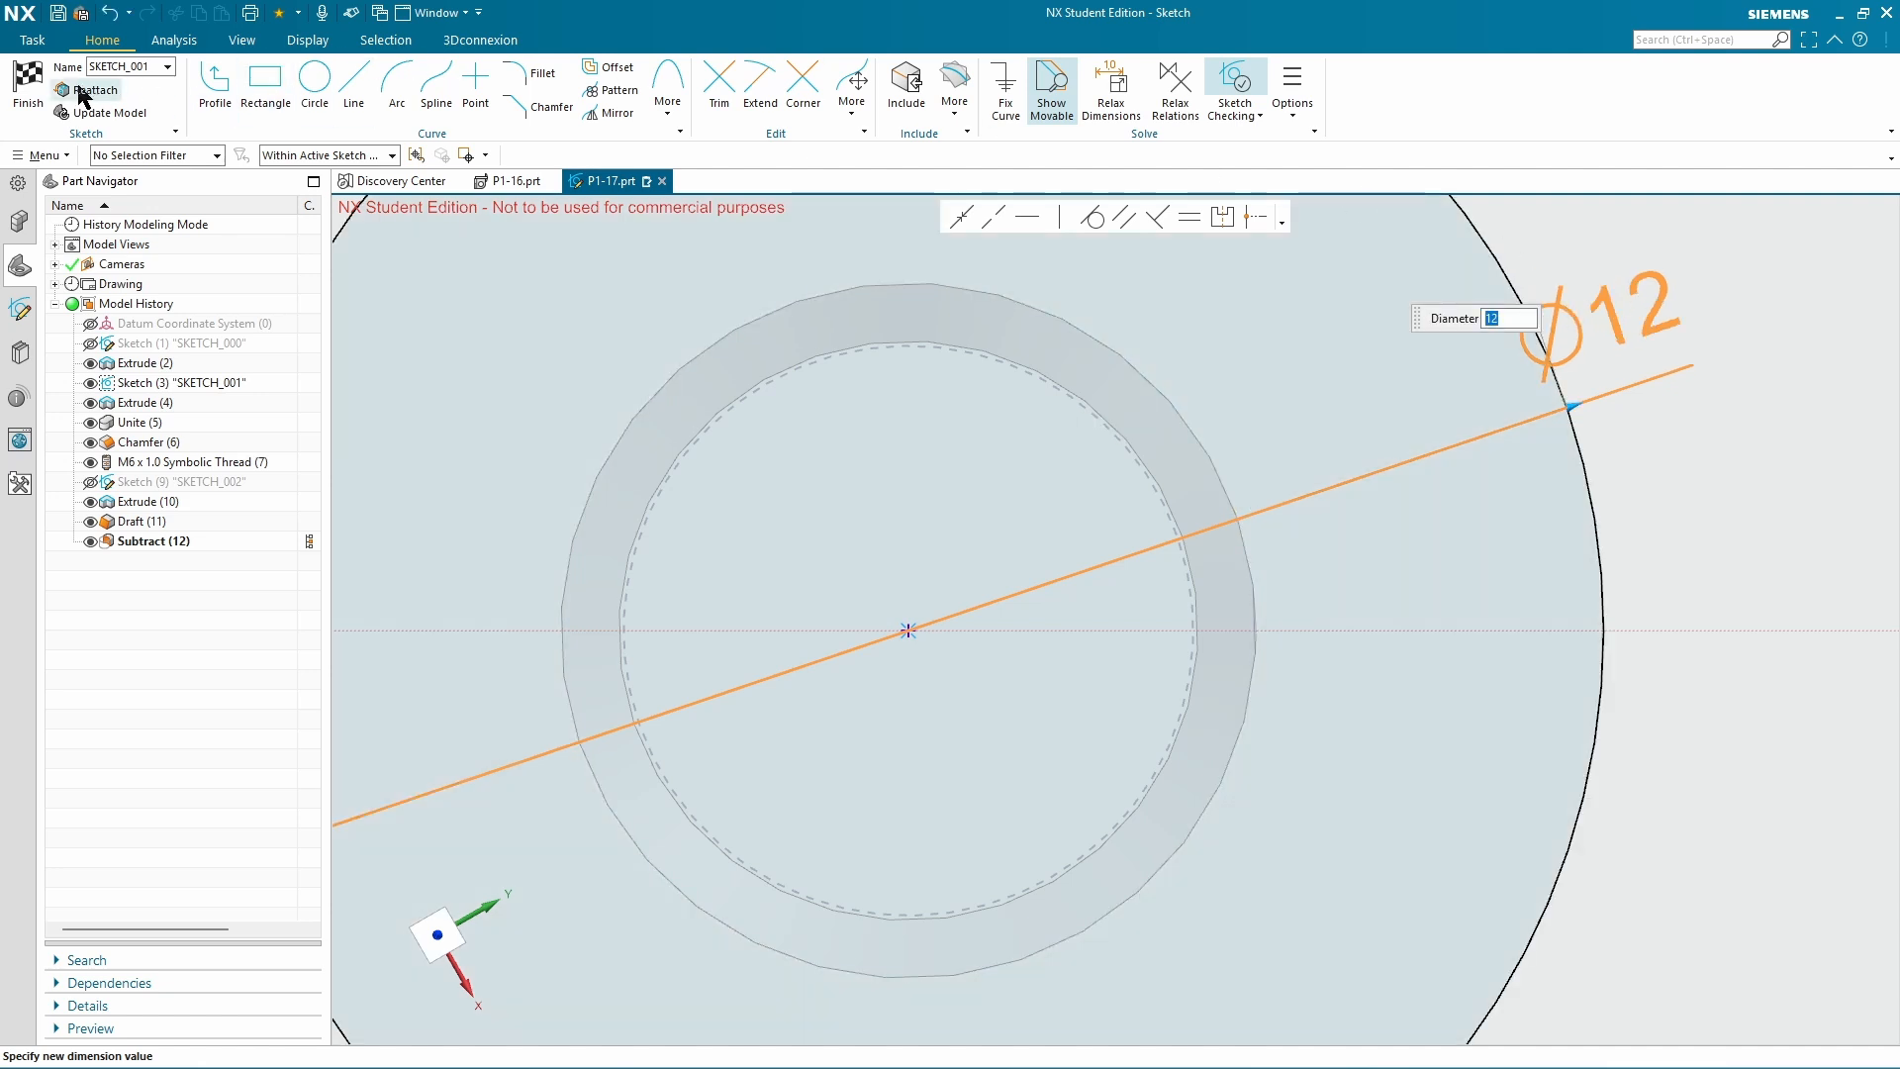
key(Escape)
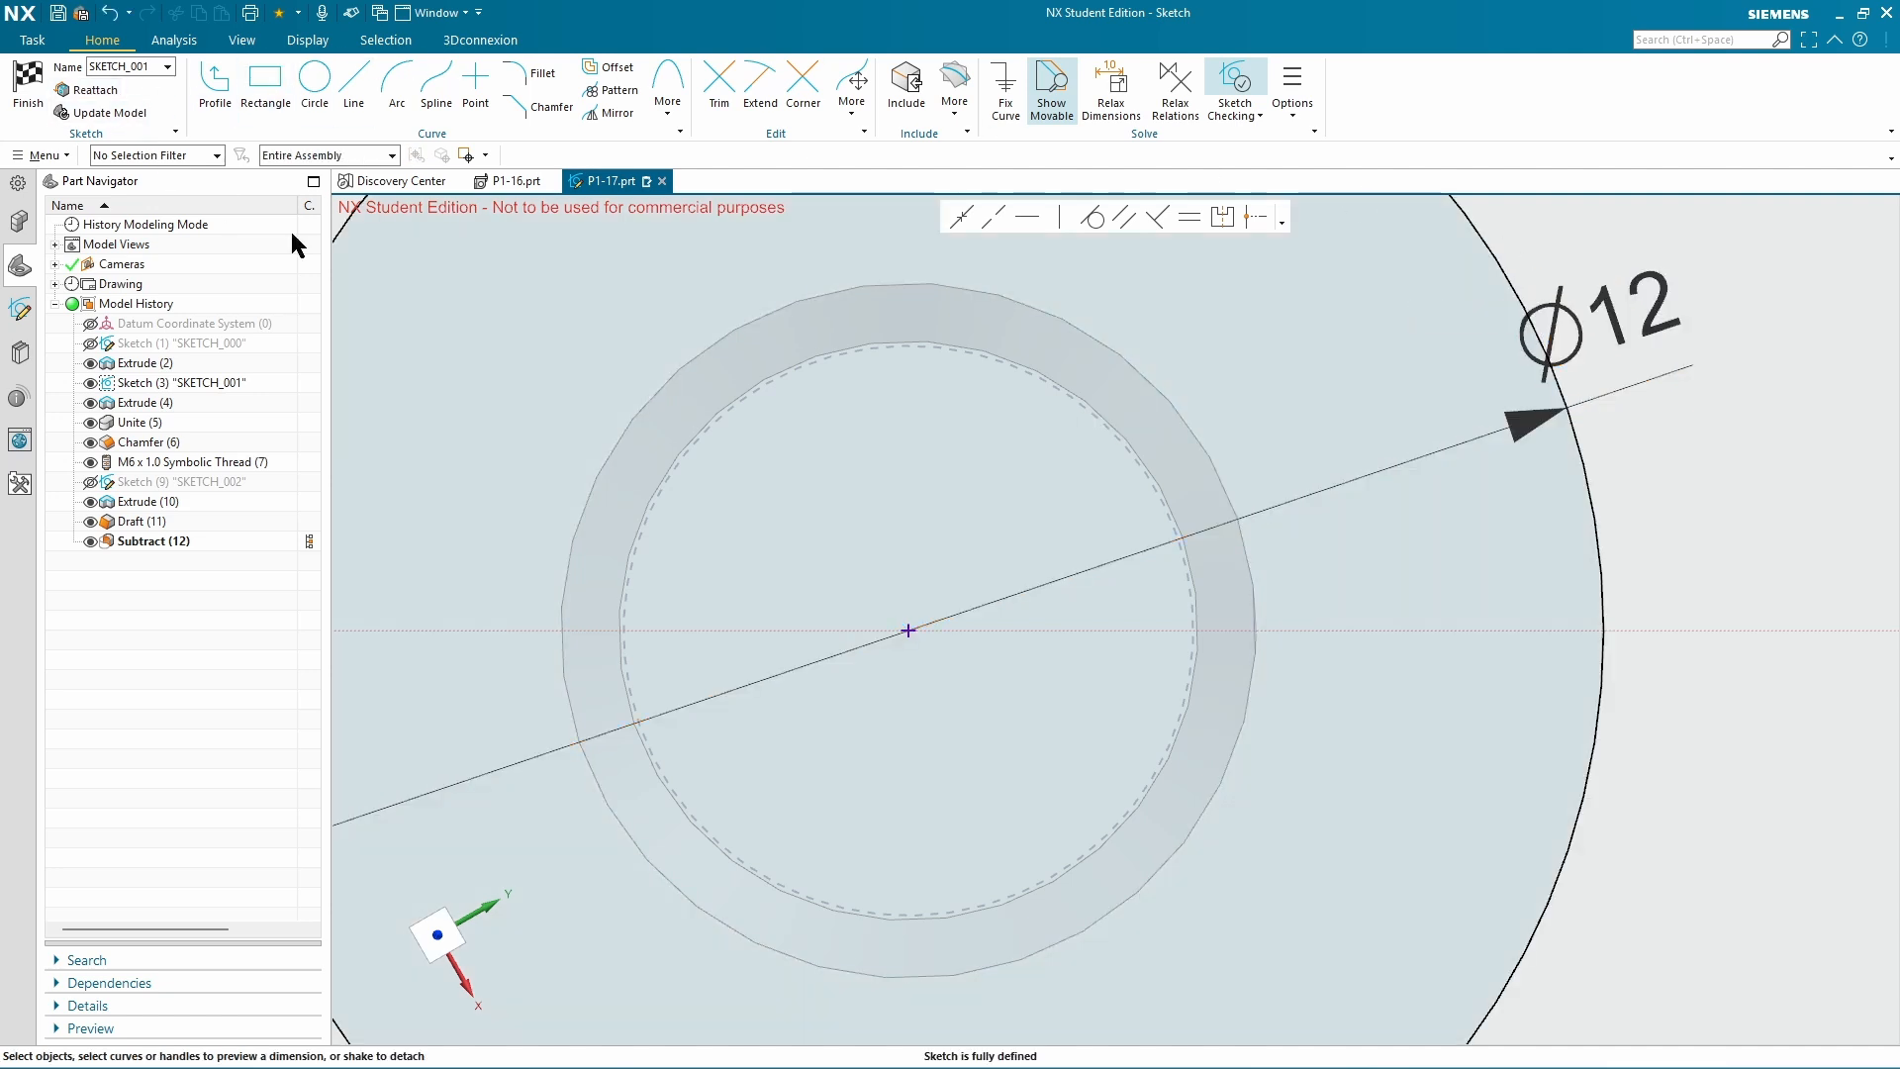
click(26, 99)
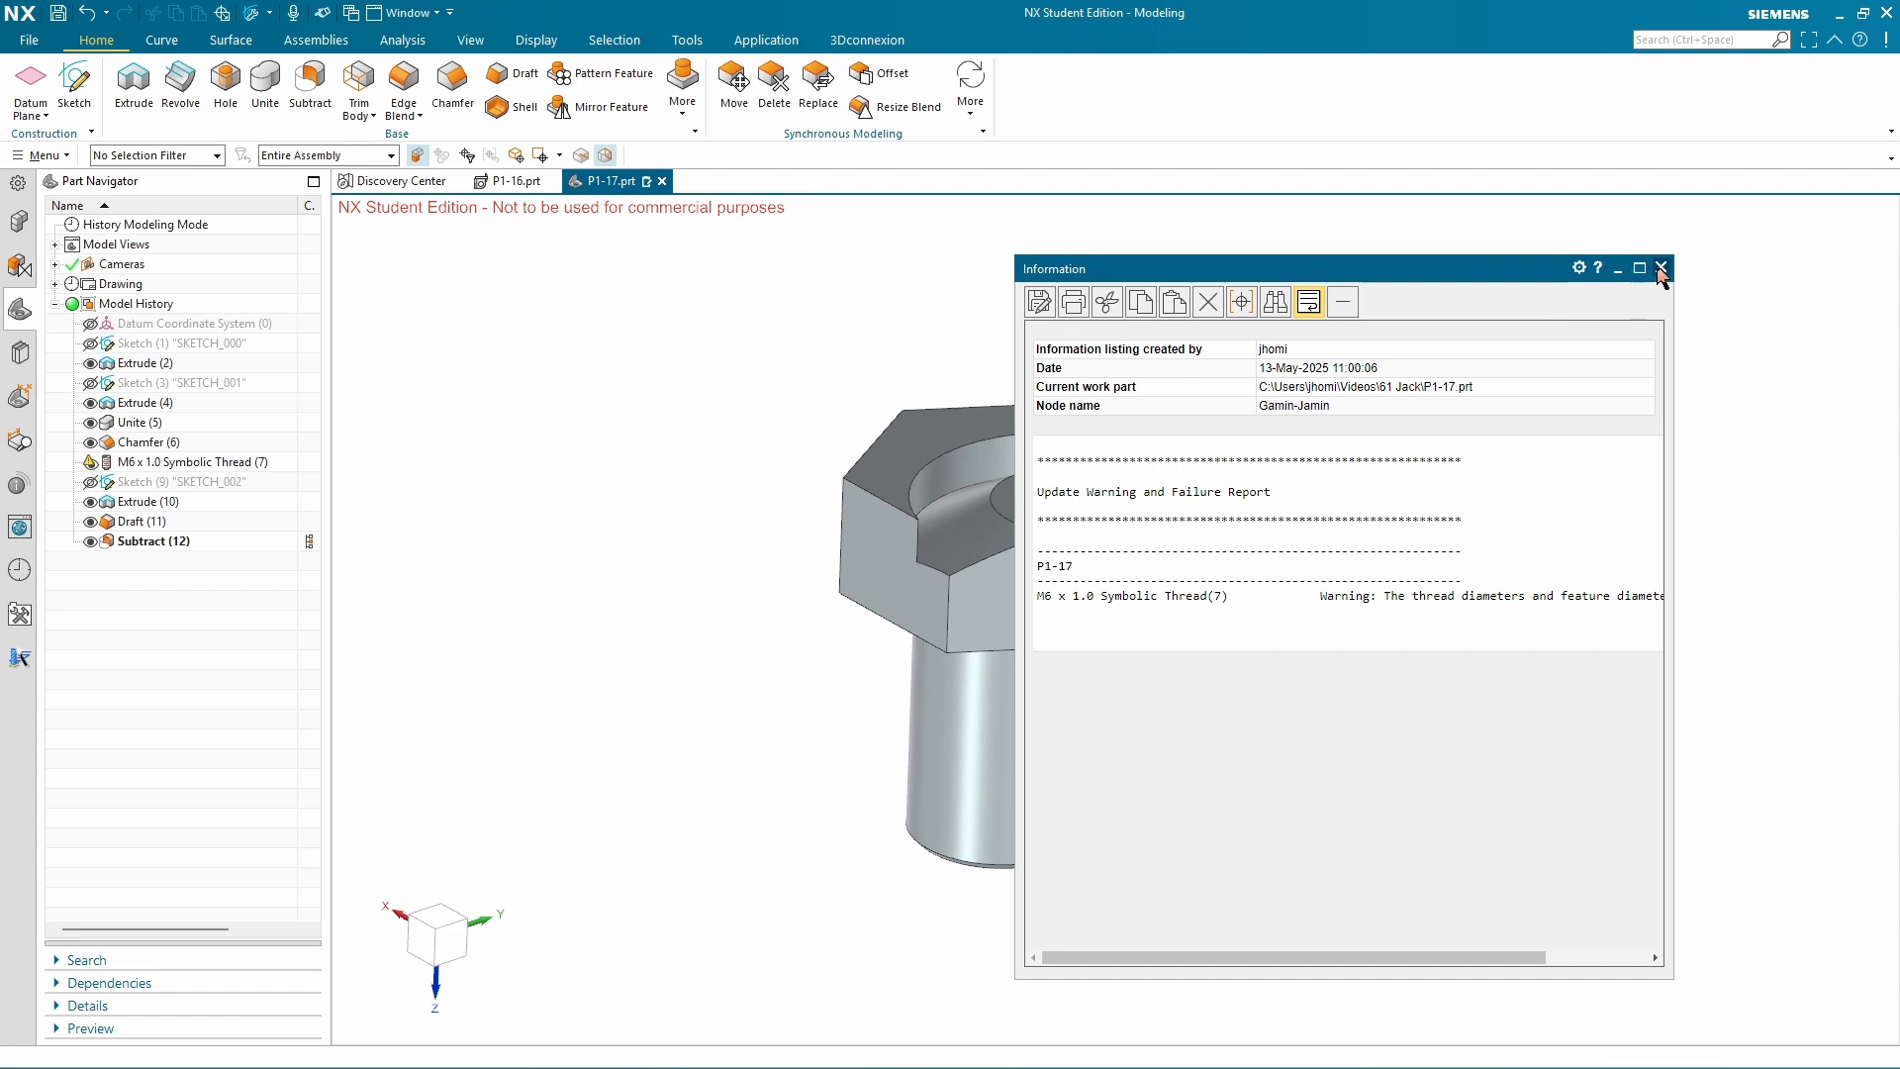
click(1661, 268)
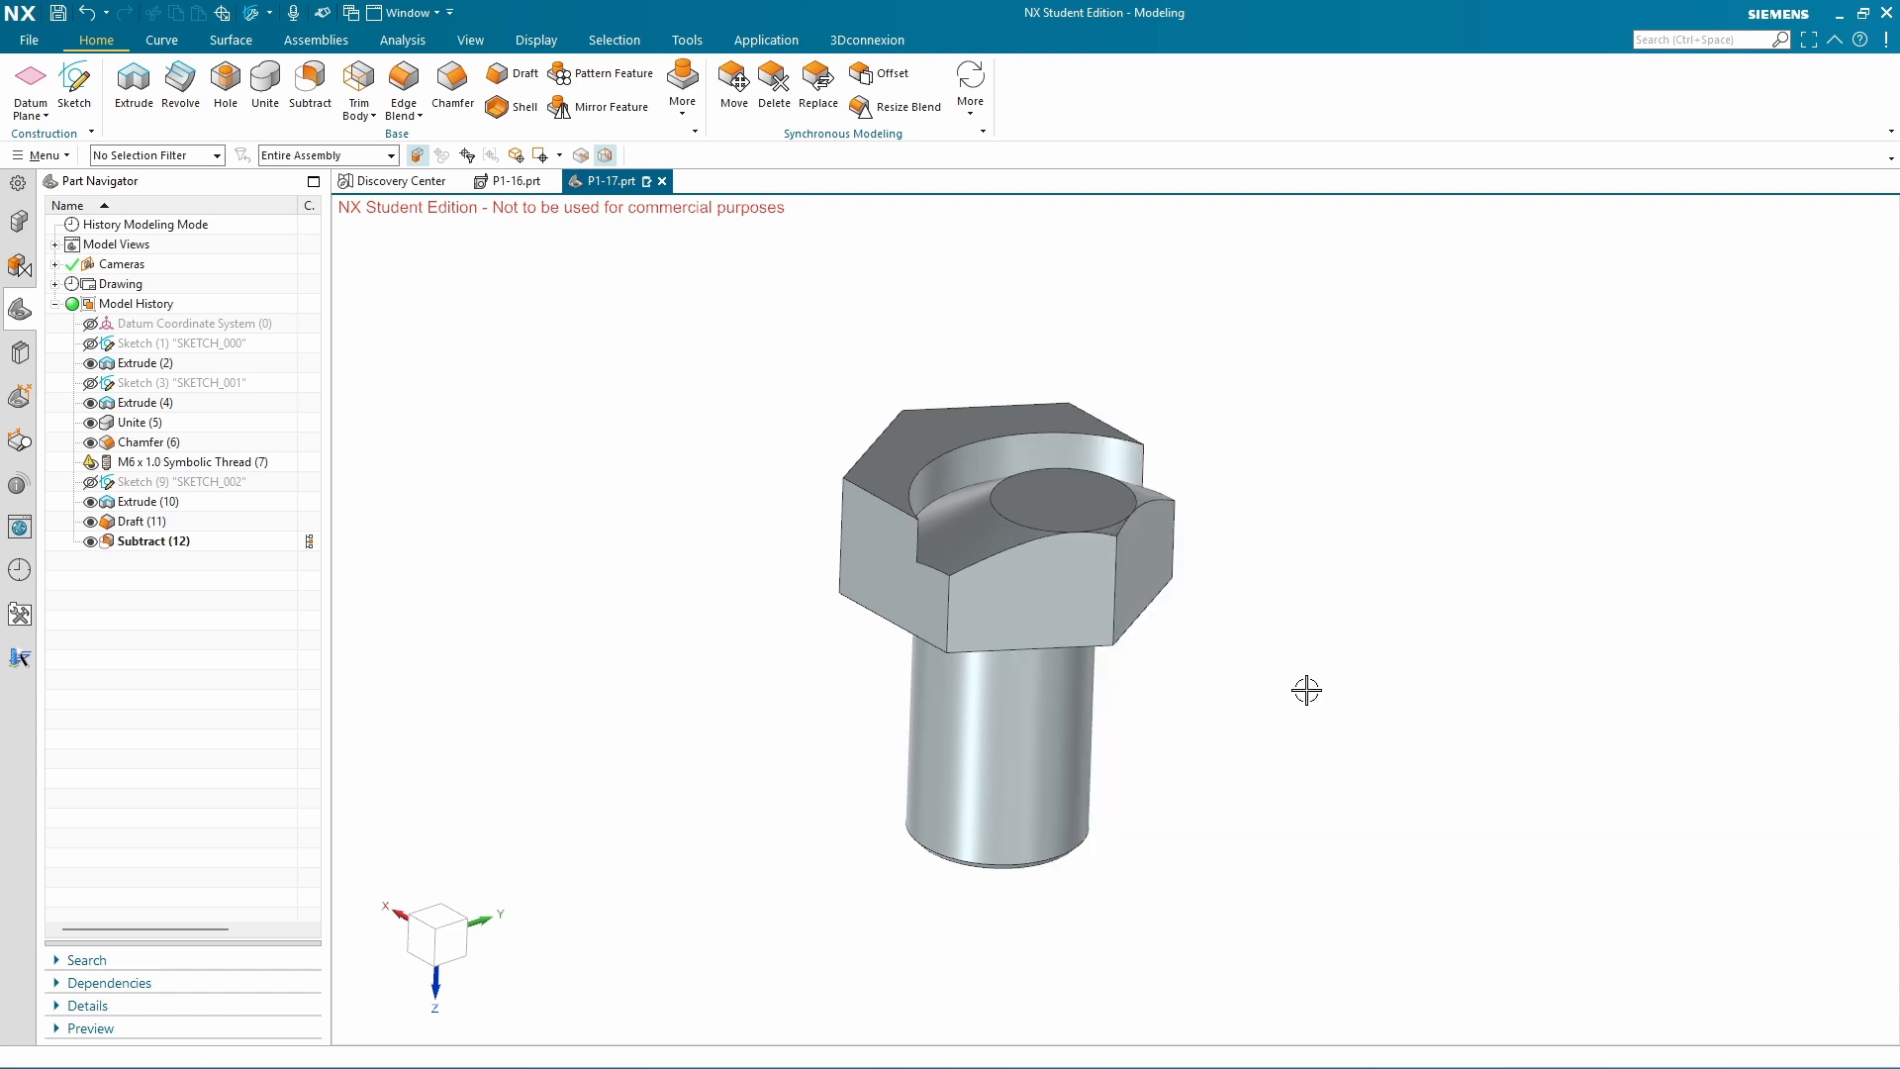
Set the end distance of the shank's extrusion to 70 mm and dismiss the update report.
double_click(136, 403)
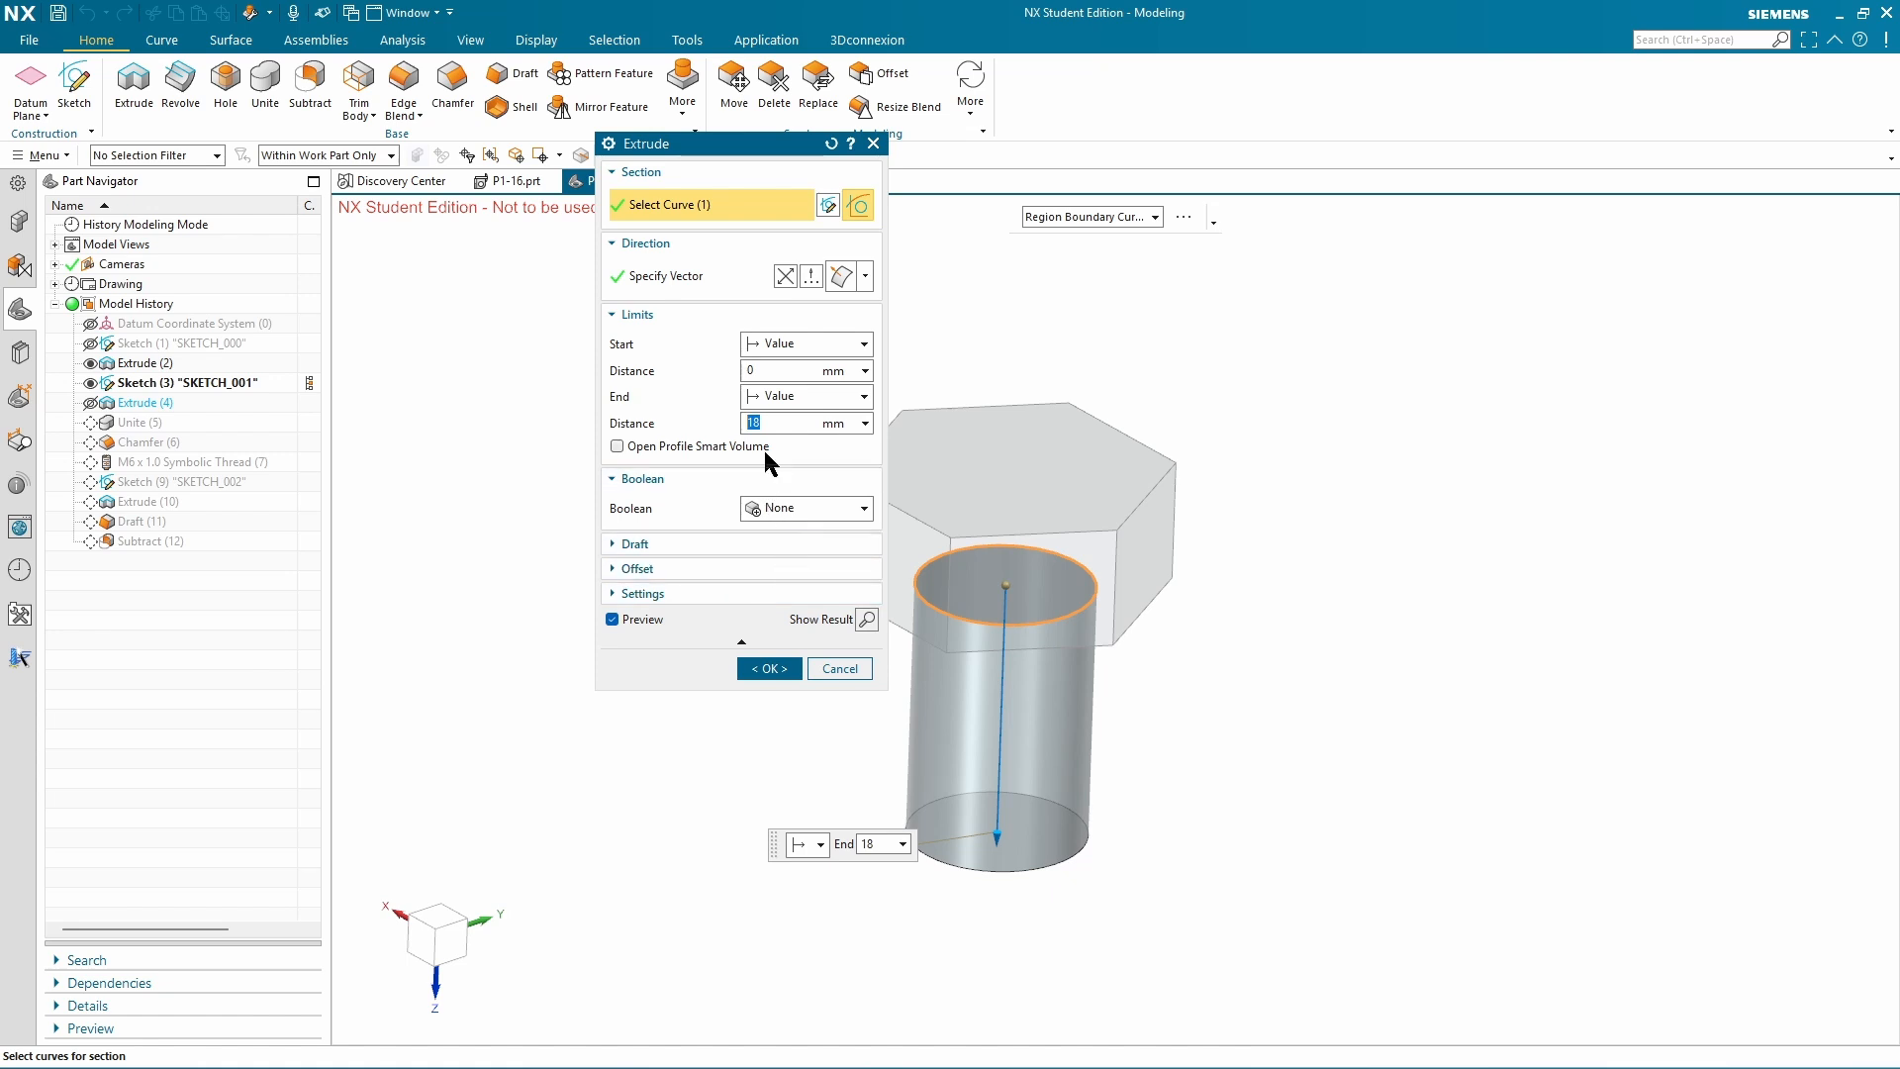
text(70)
key(Return)
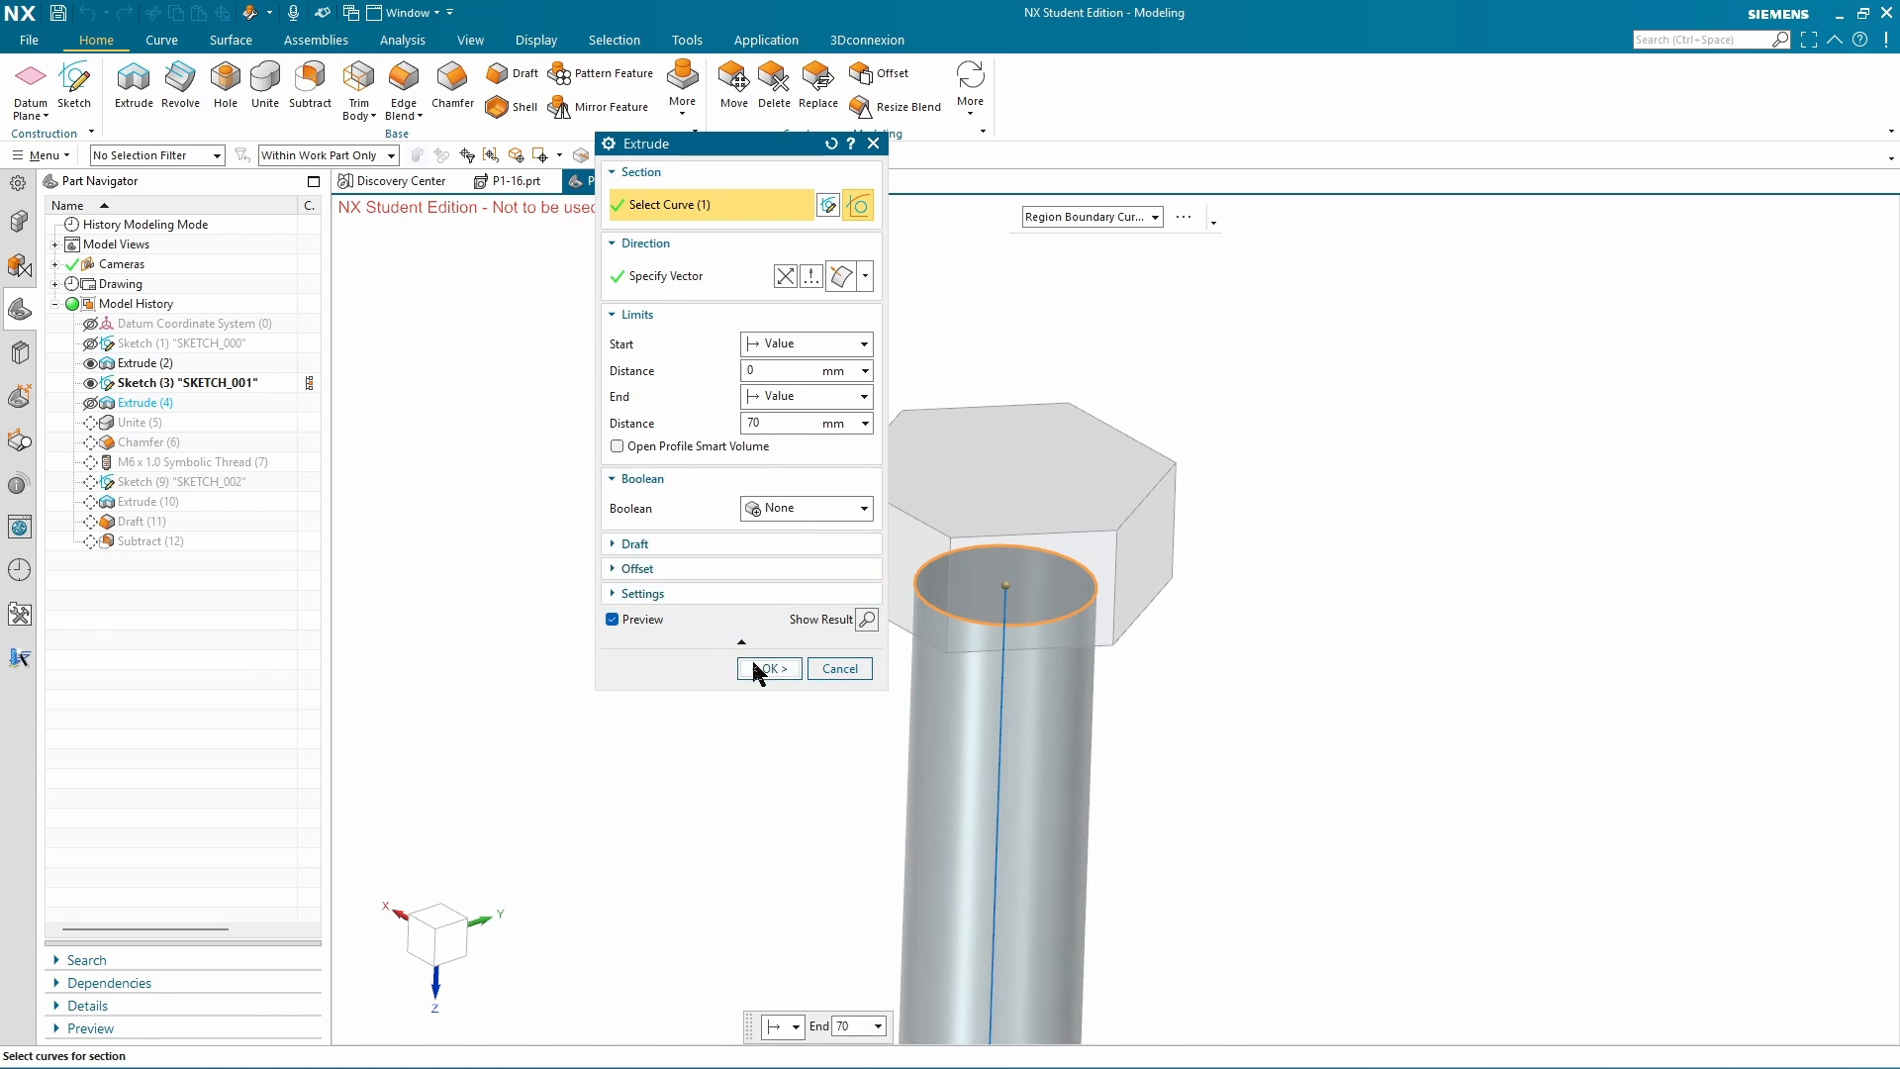
click(757, 666)
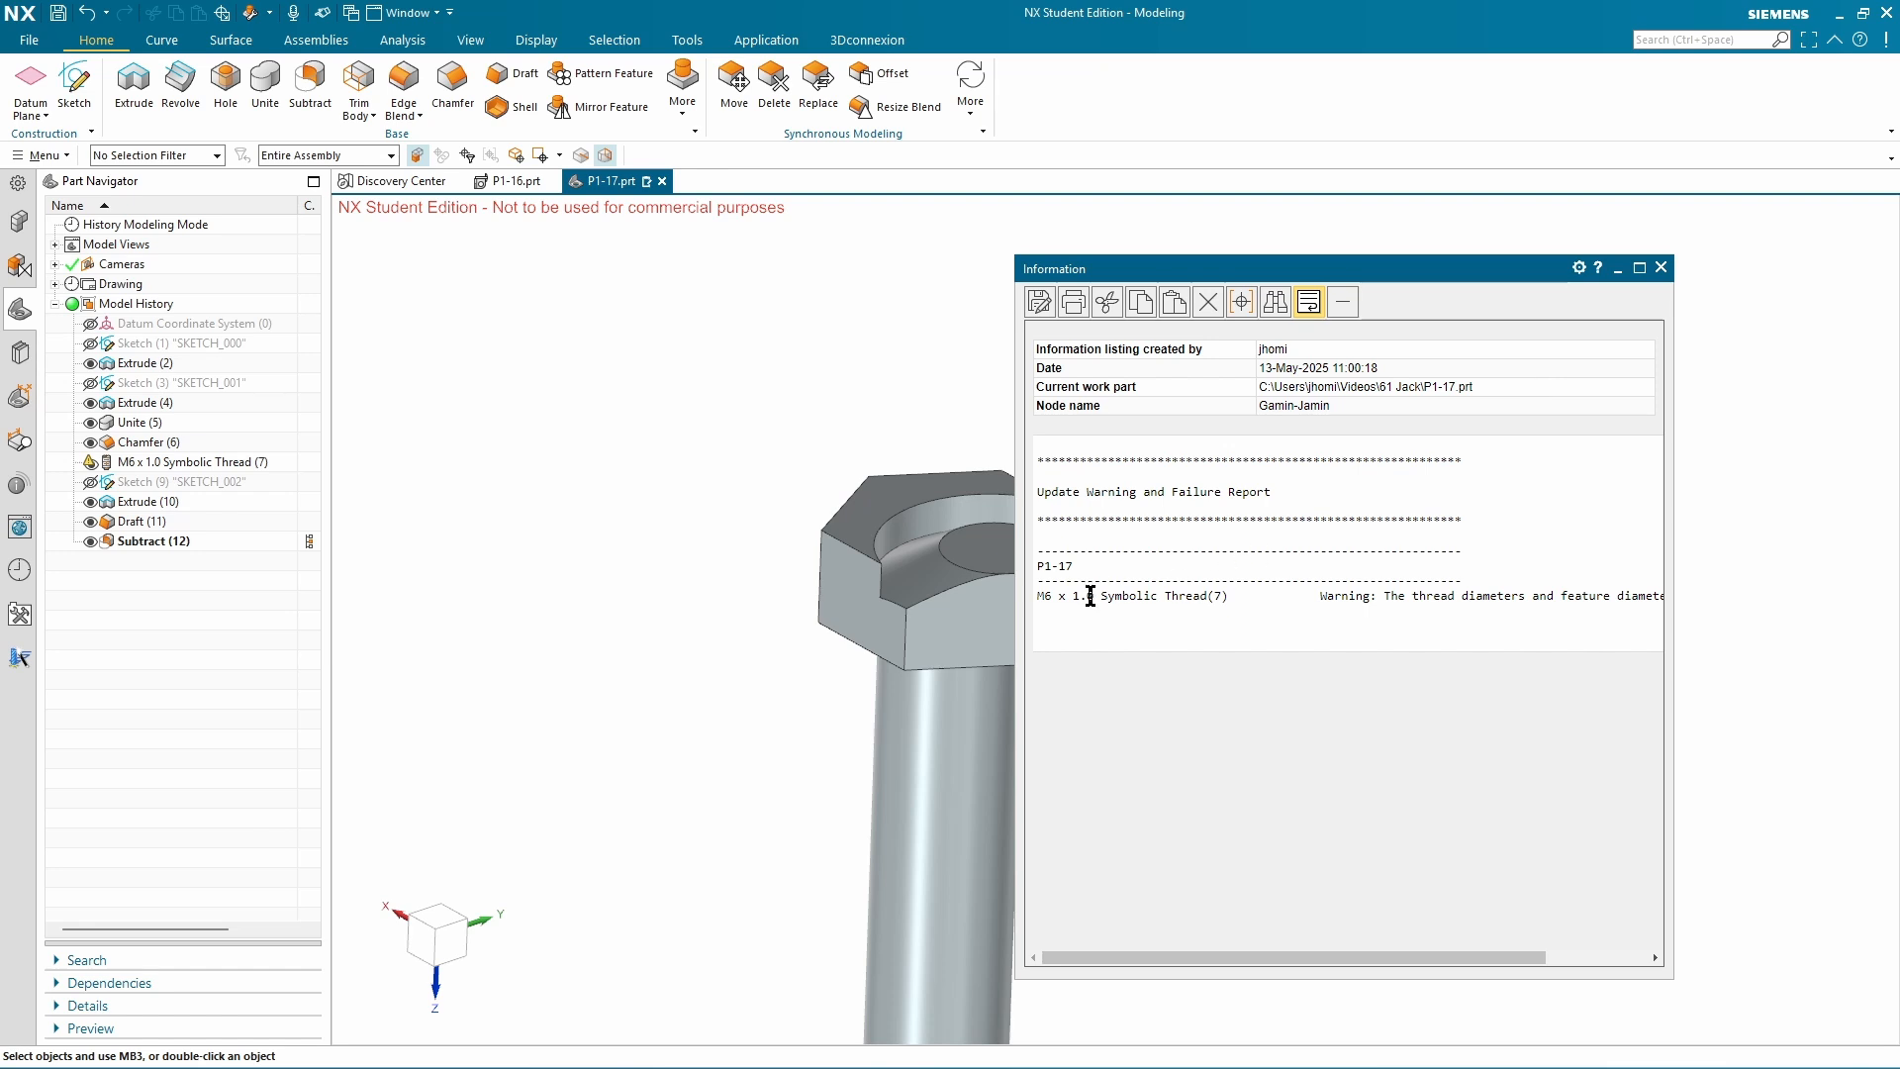
drag(1081, 596, 1215, 596)
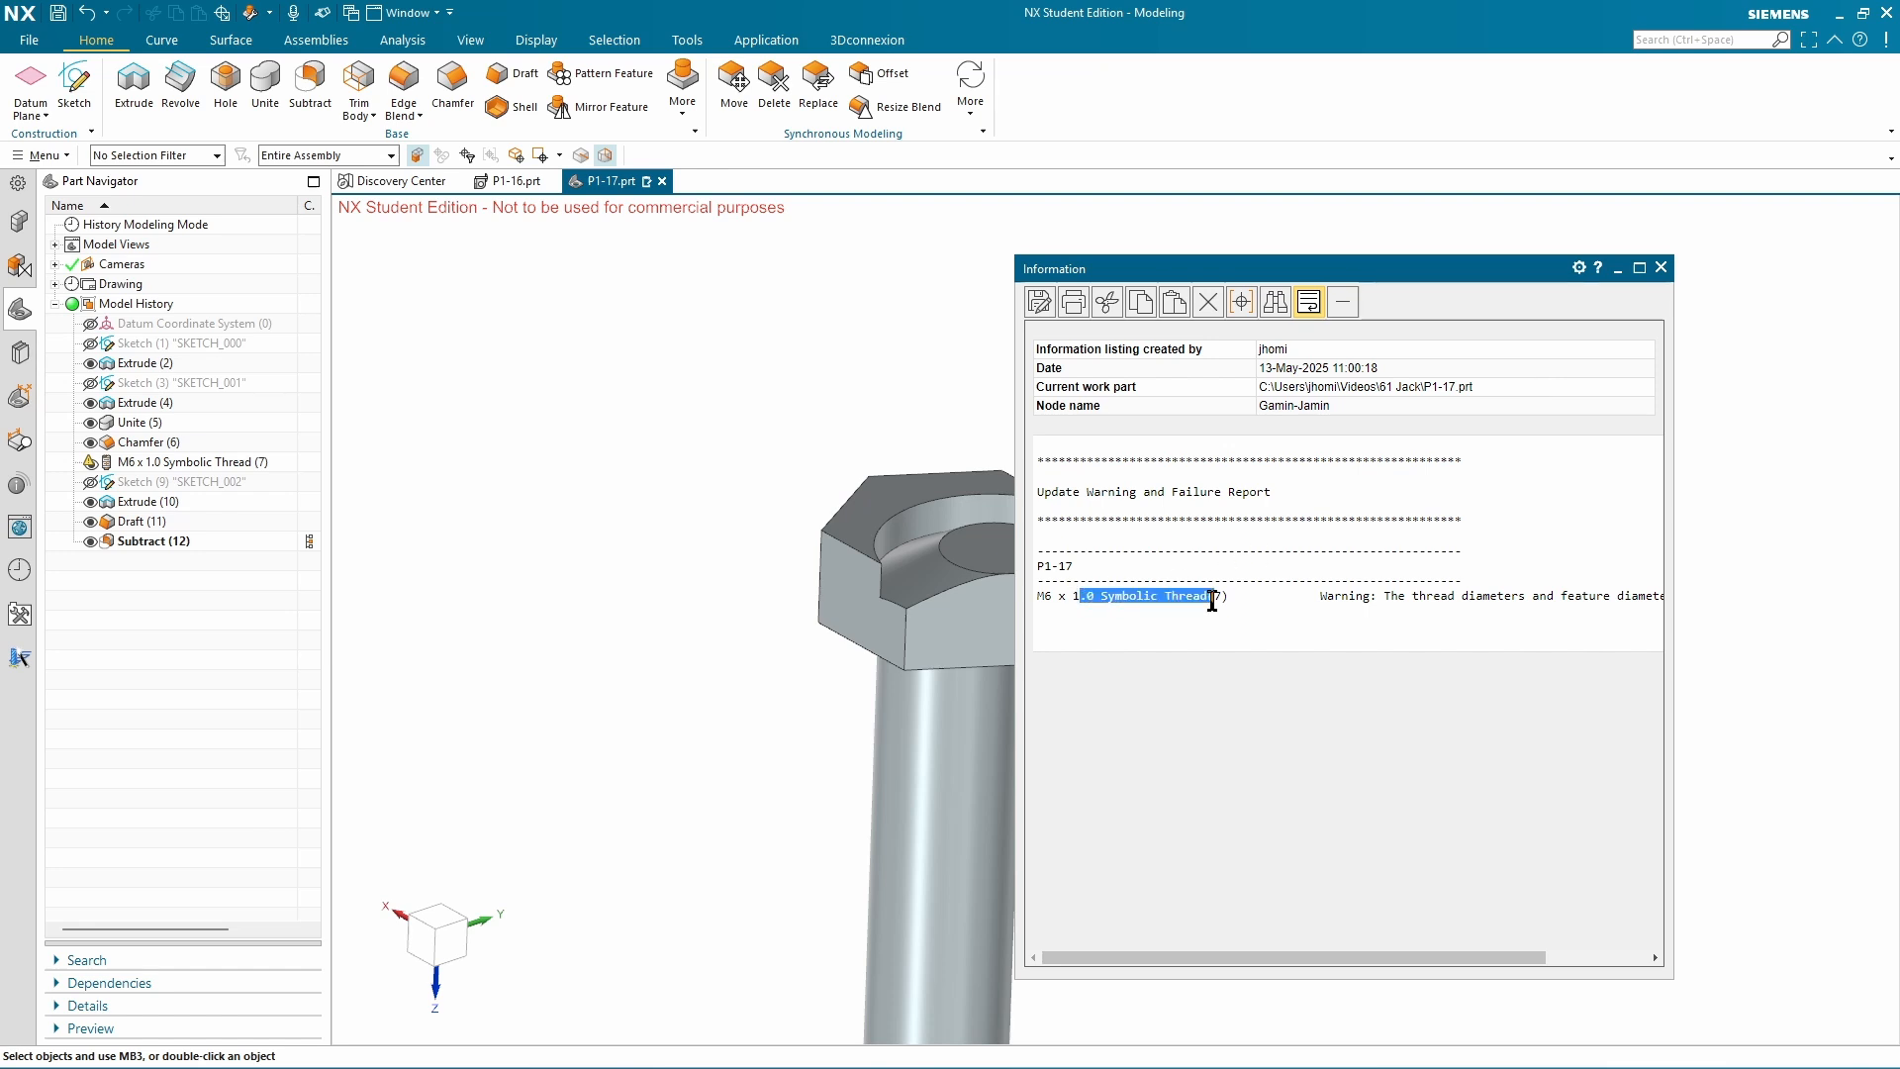
click(1661, 267)
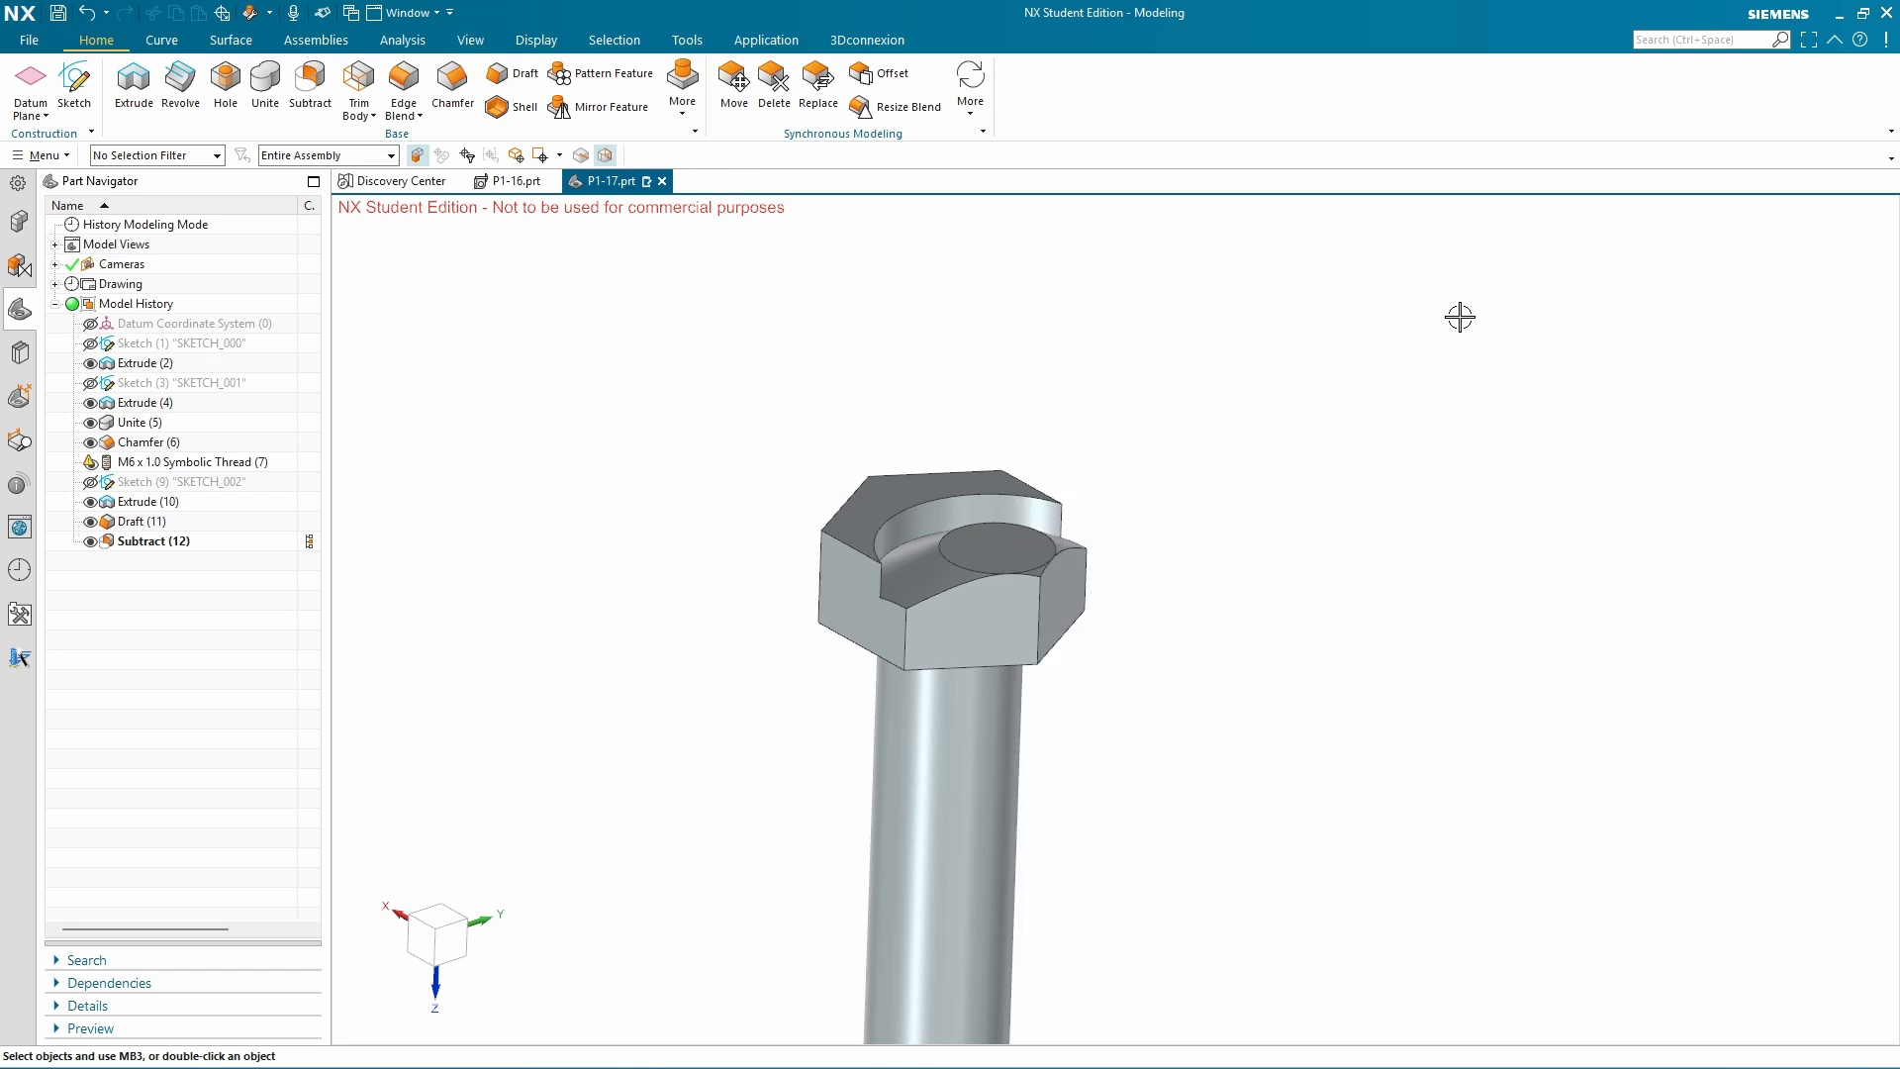
Update the shank's symbolic thread to size M12 x 1.75 with a thread length of 24 mm.
double_click(184, 462)
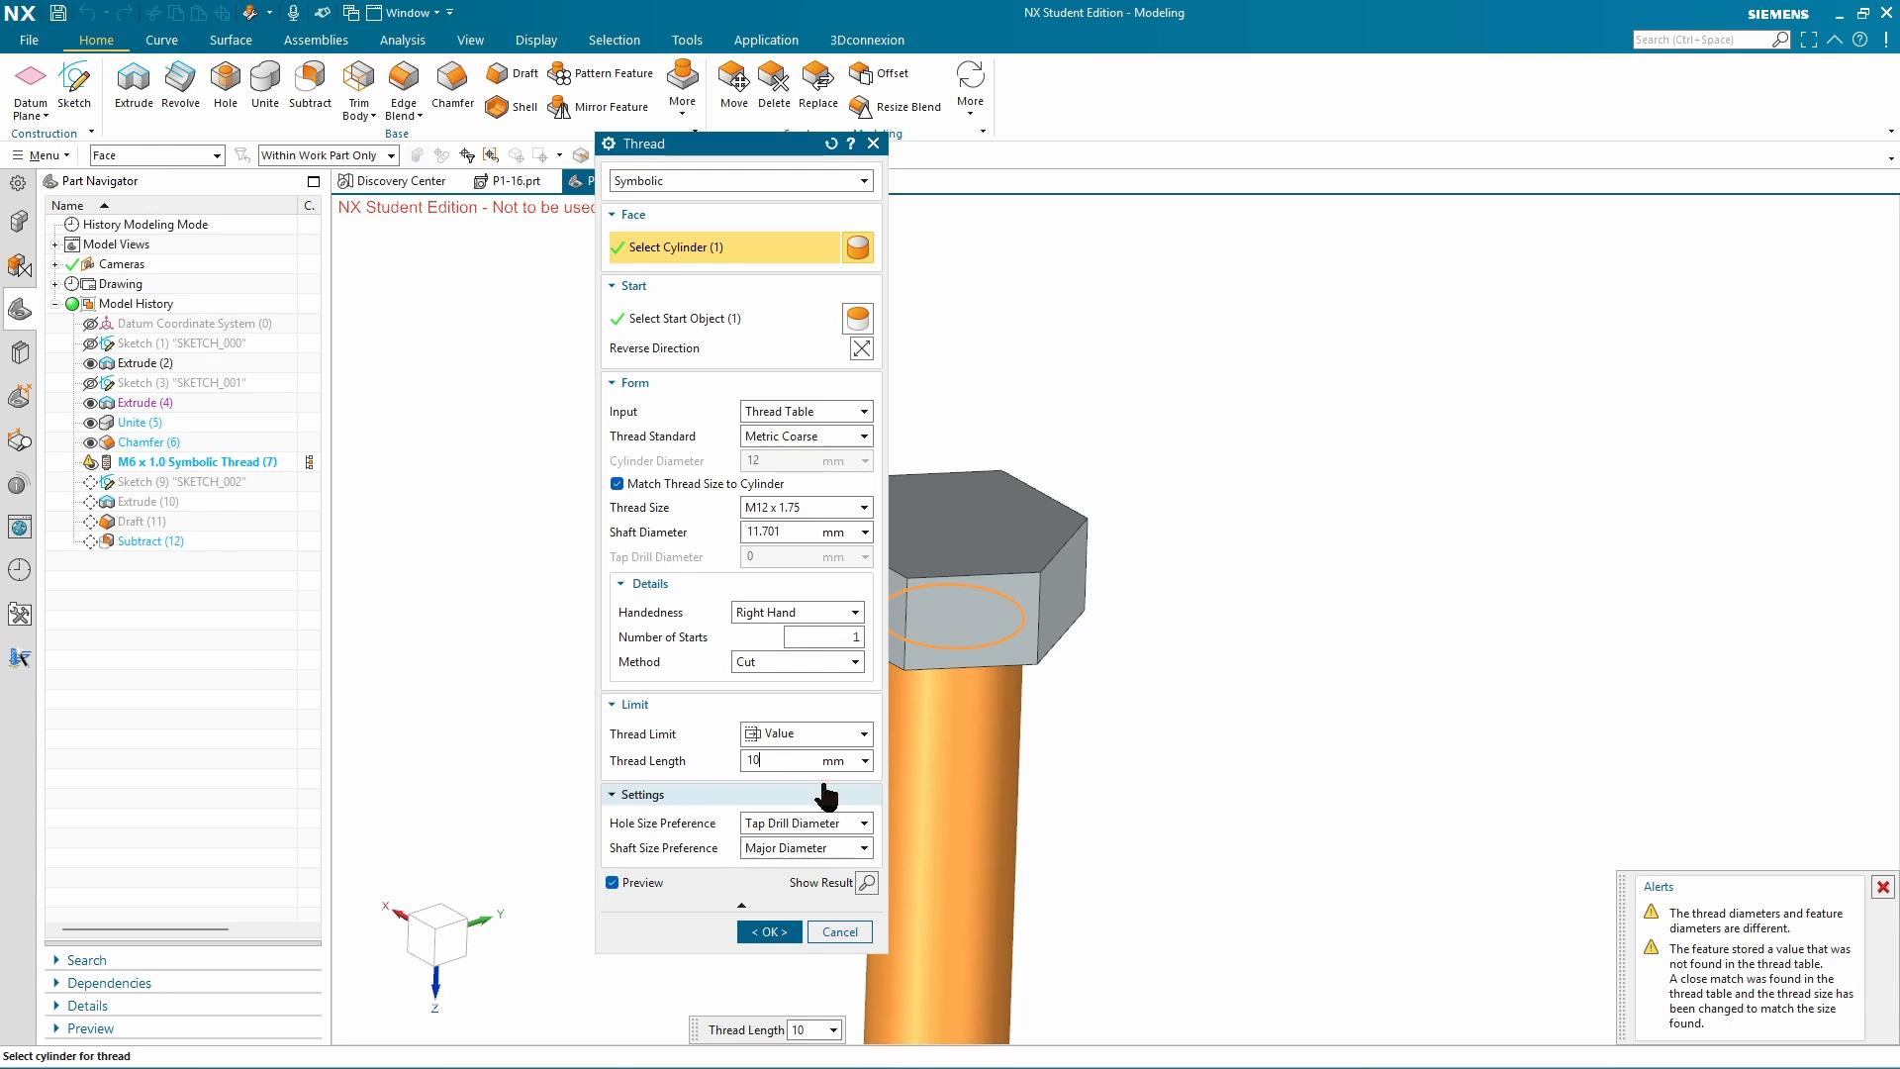
drag(783, 769, 733, 765)
text(24)
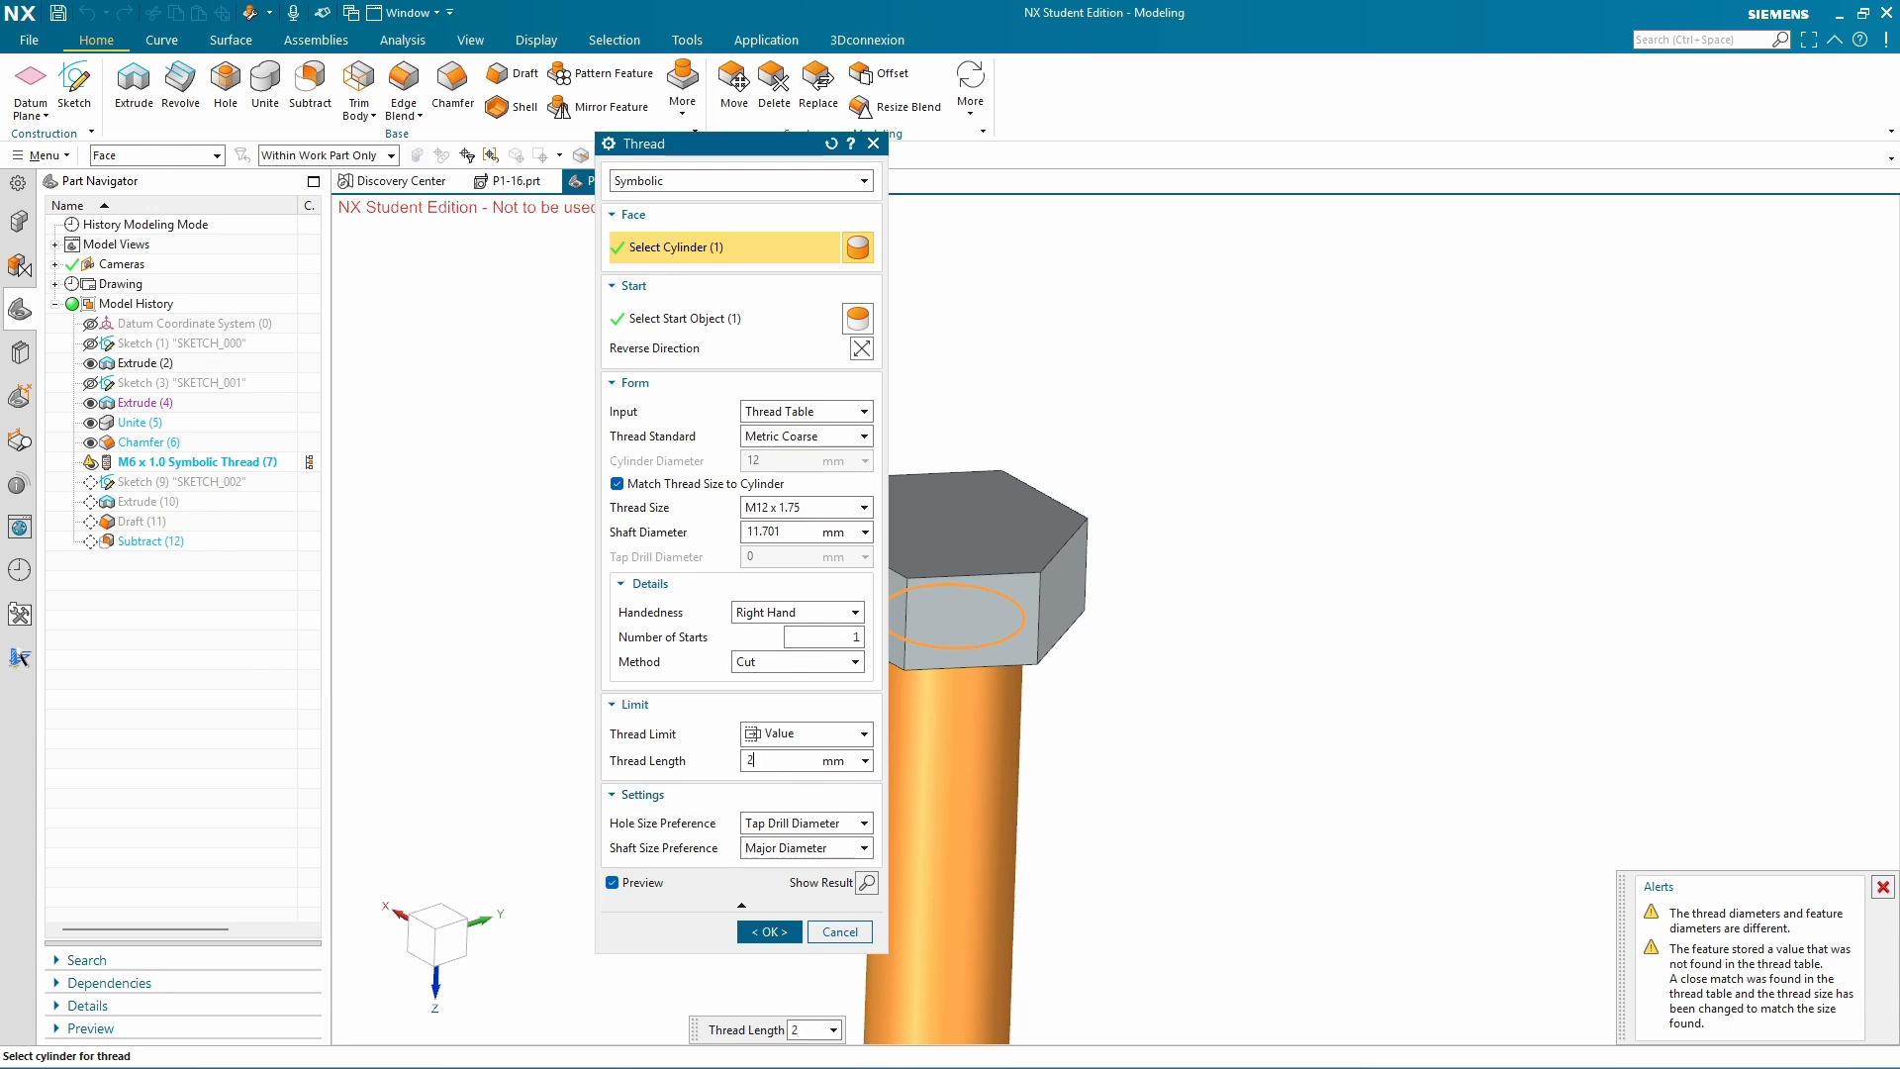
key(Return)
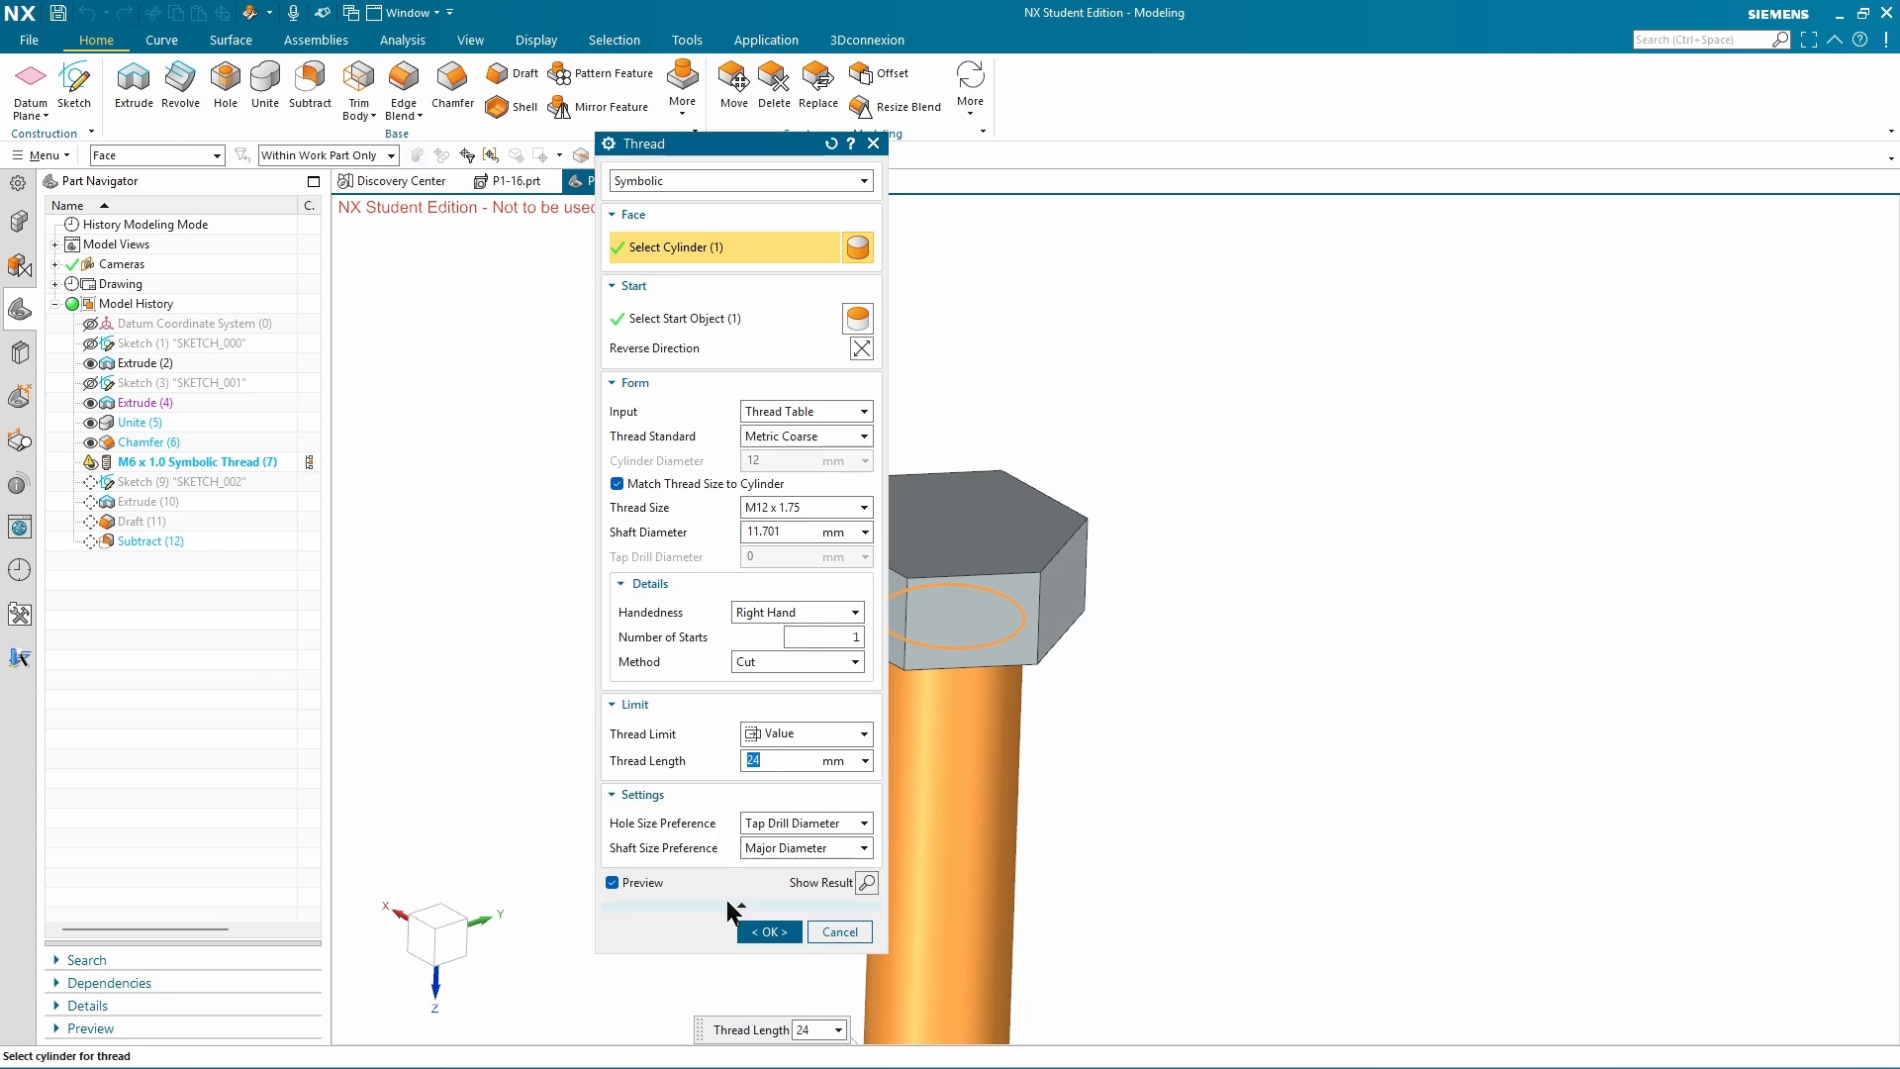
click(764, 931)
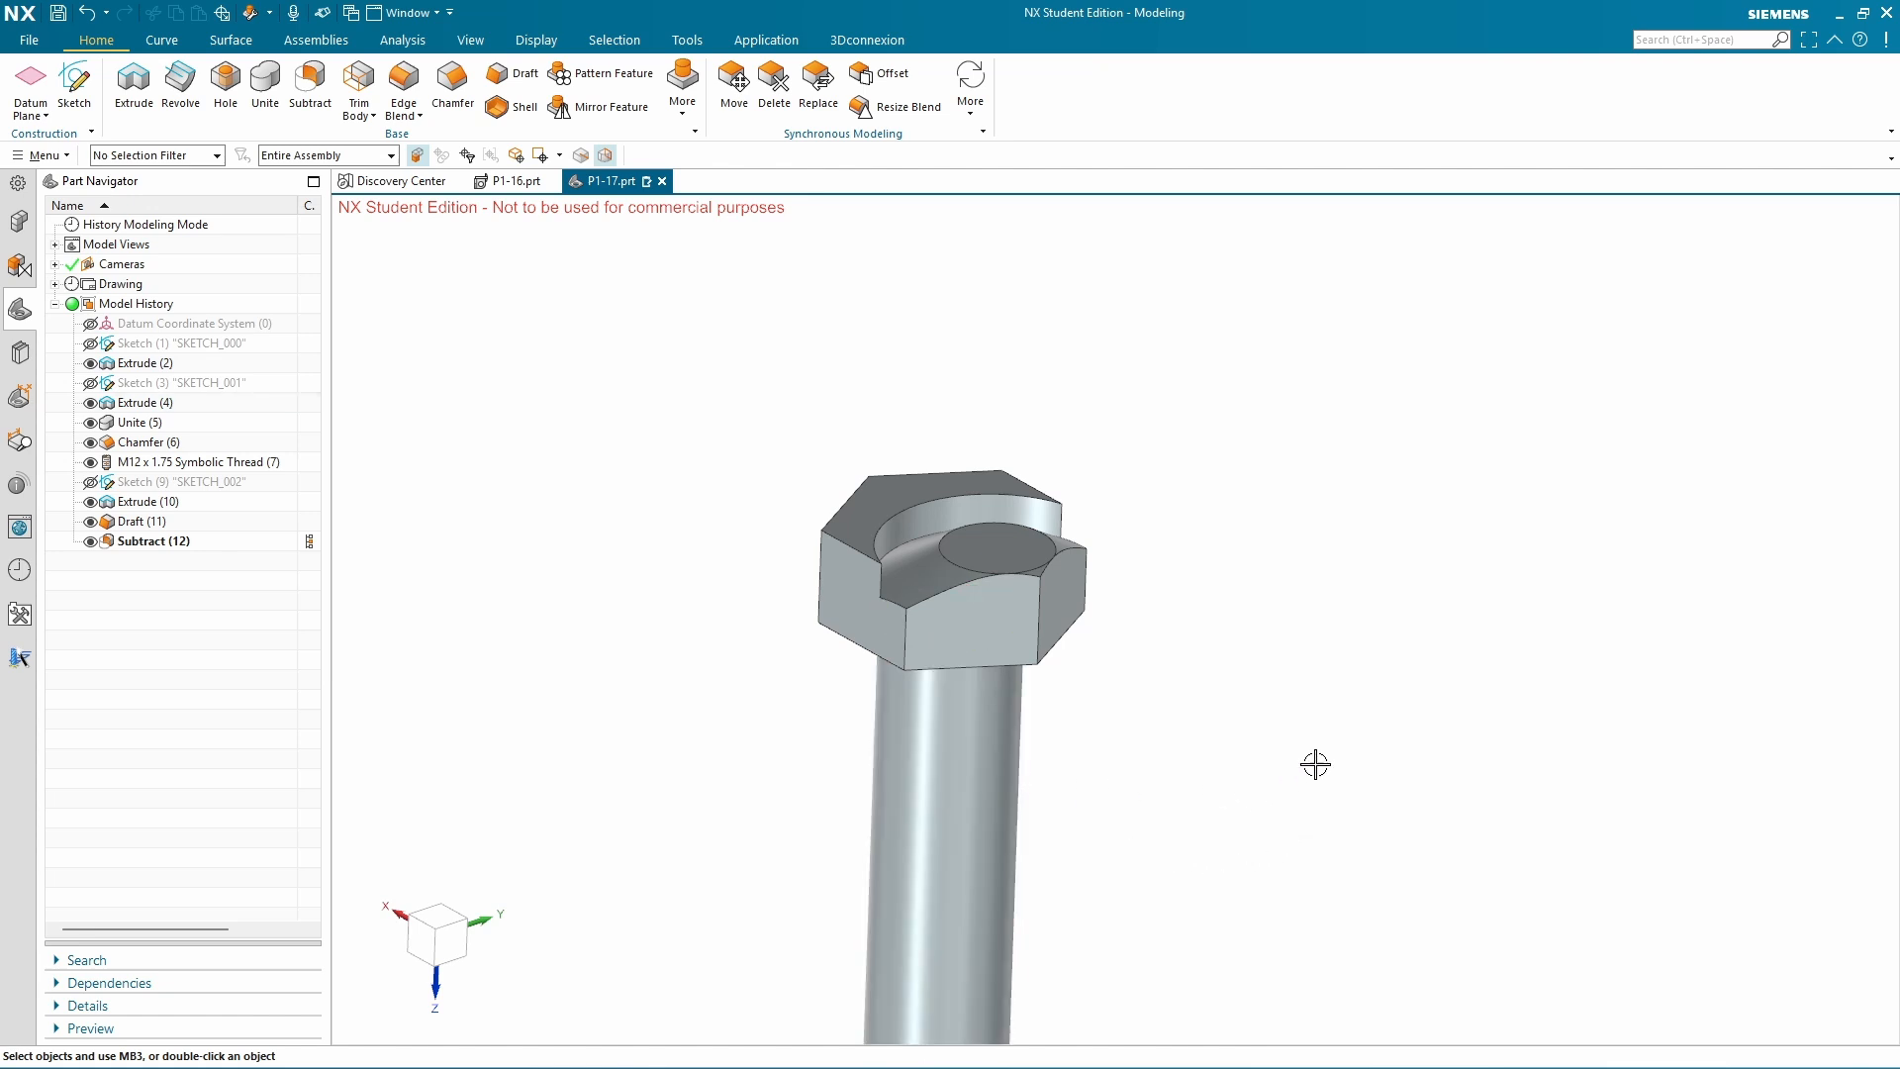
Show the head-cut sketch SKETCH_002, make its circles' centre coincident with the included centre point of the bolt, and finish the sketch.
mouse_move(1315, 764)
middle_down()
mouse_move(1316, 779)
mouse_move(1316, 760)
middle_up()
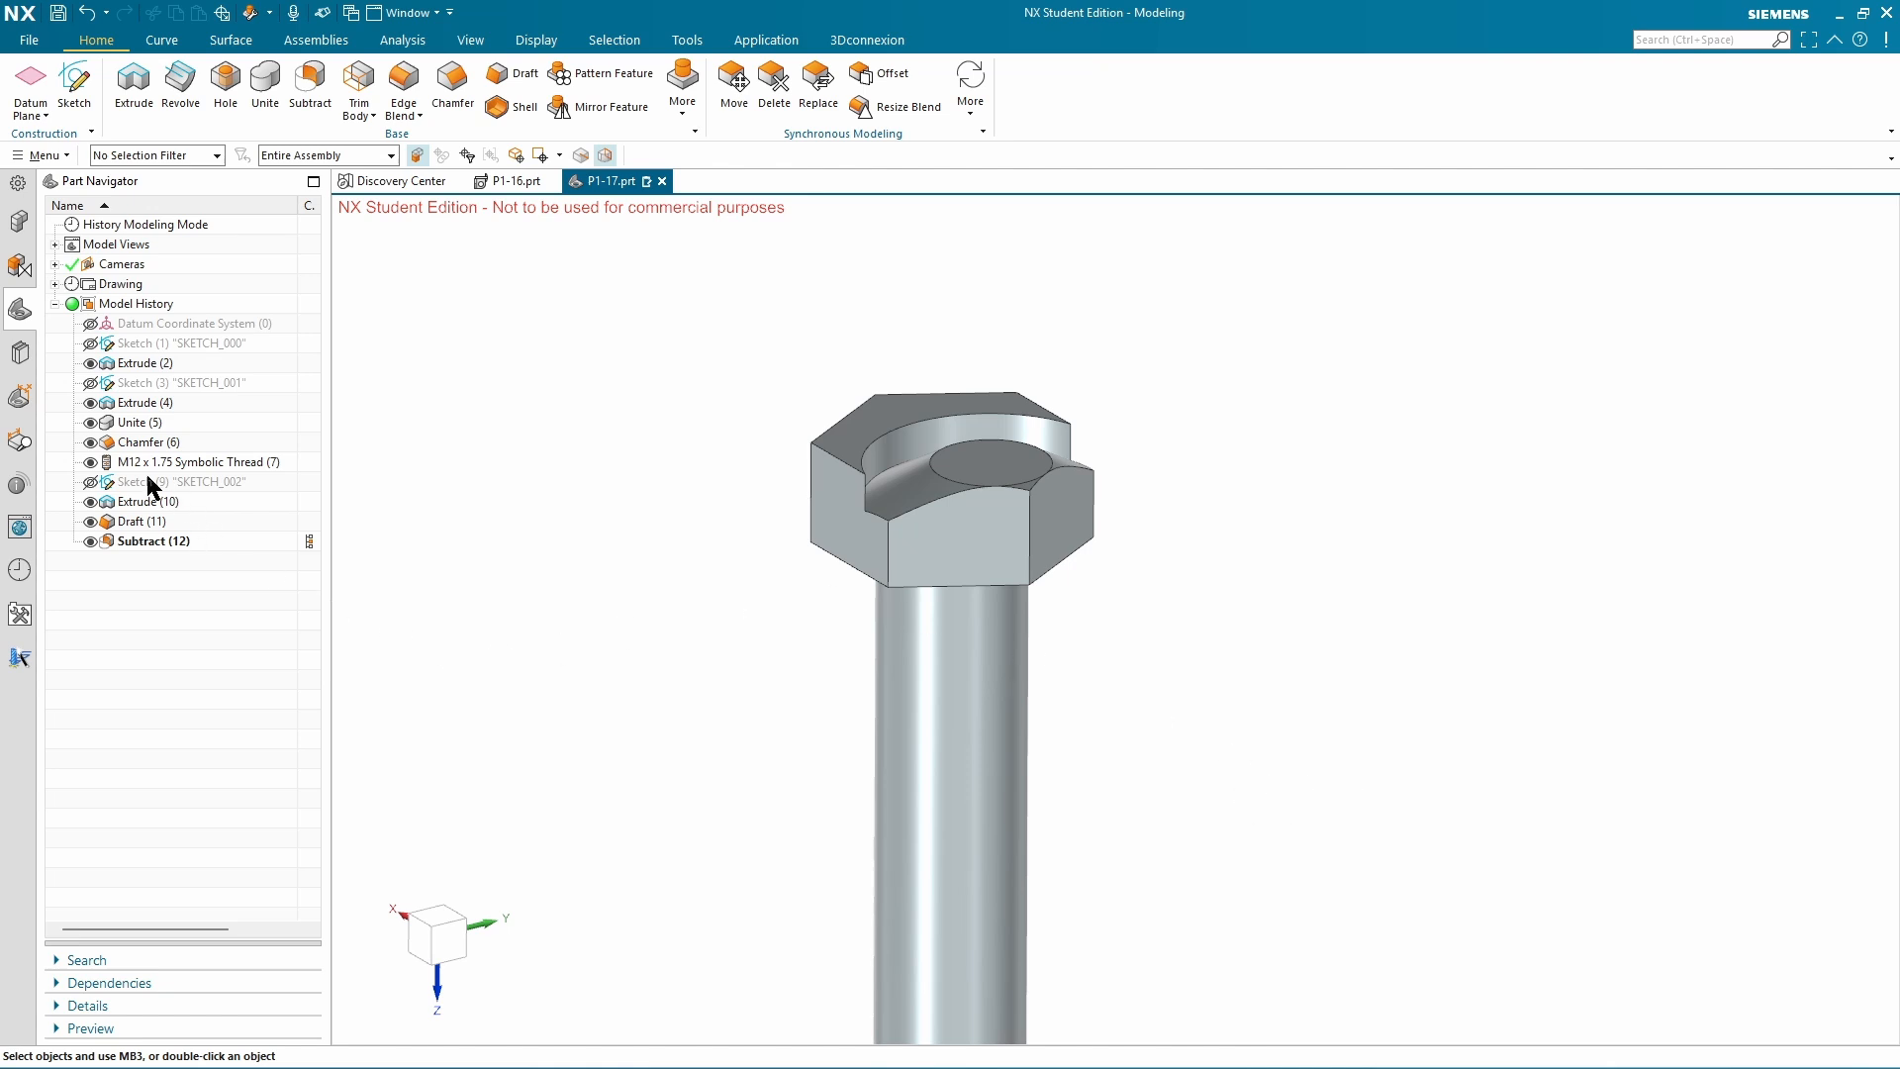
click(89, 484)
click(89, 484)
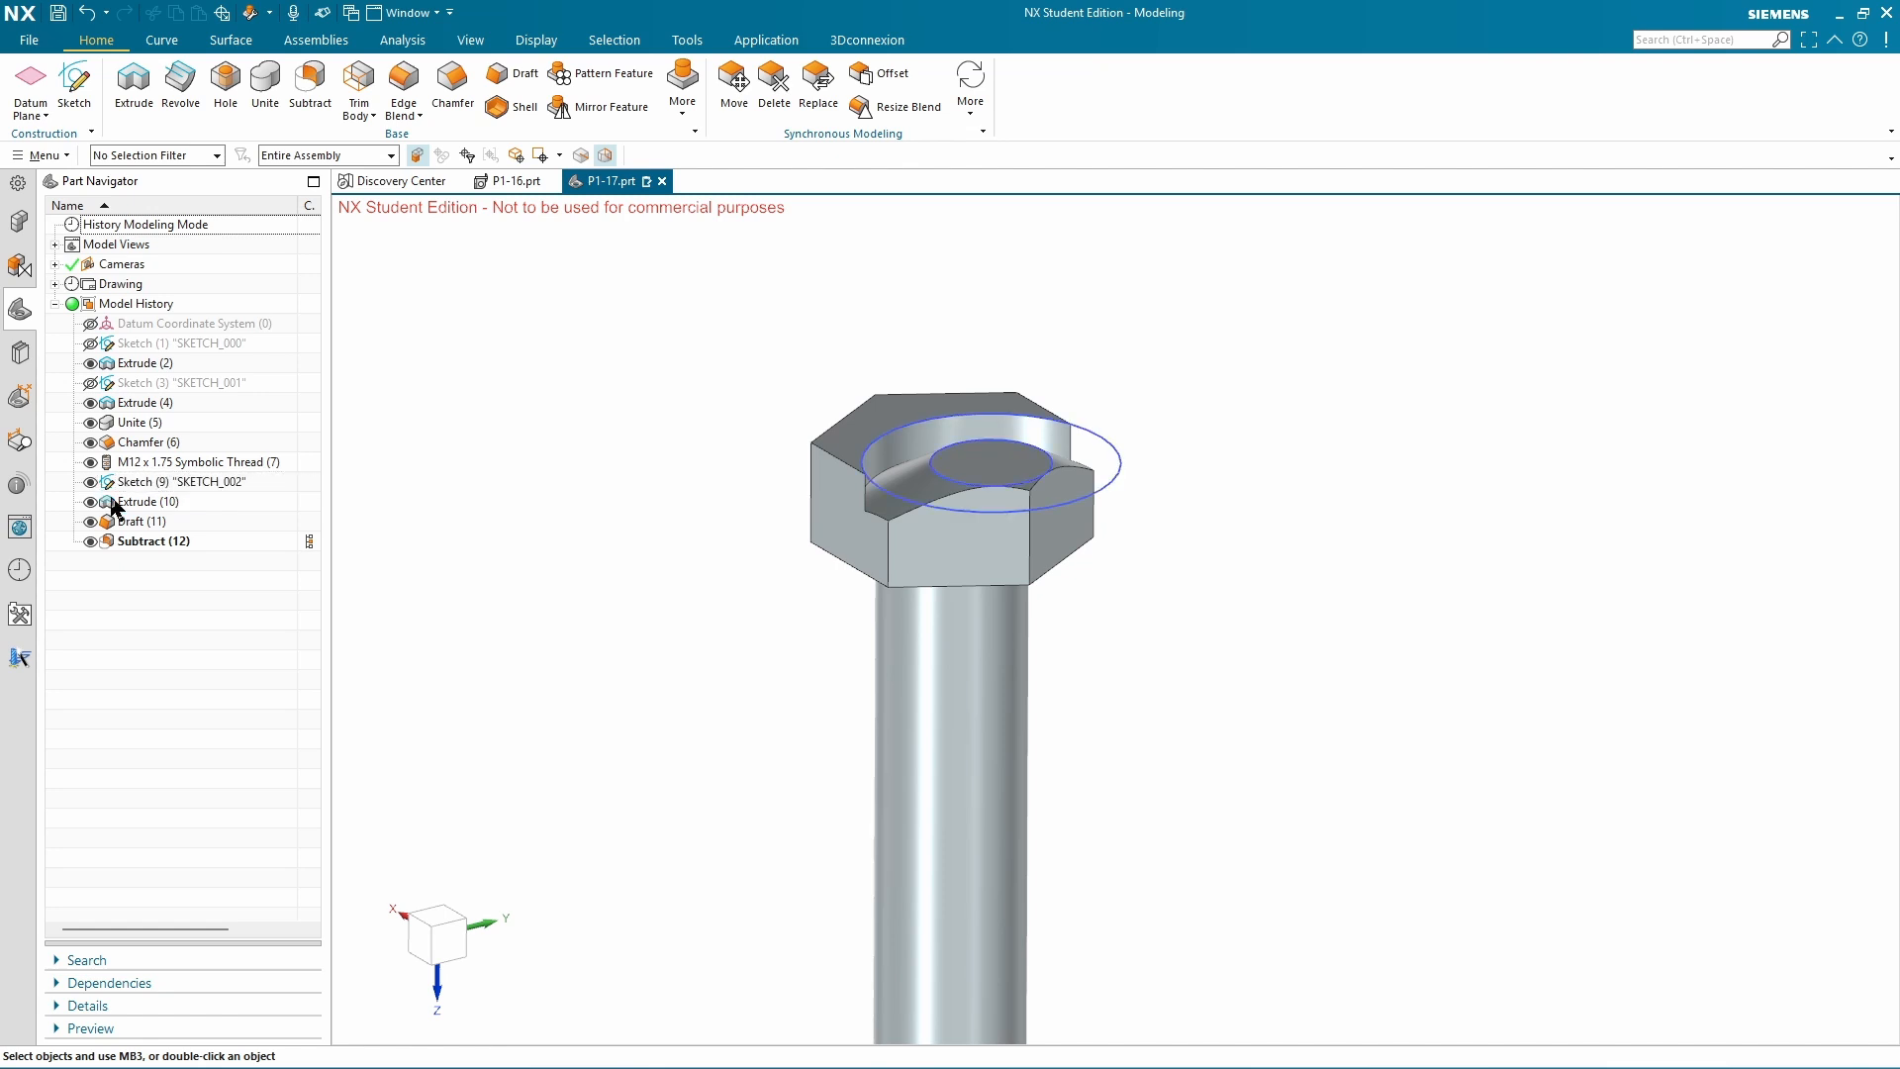
middle_drag(1230, 518, 1230, 540)
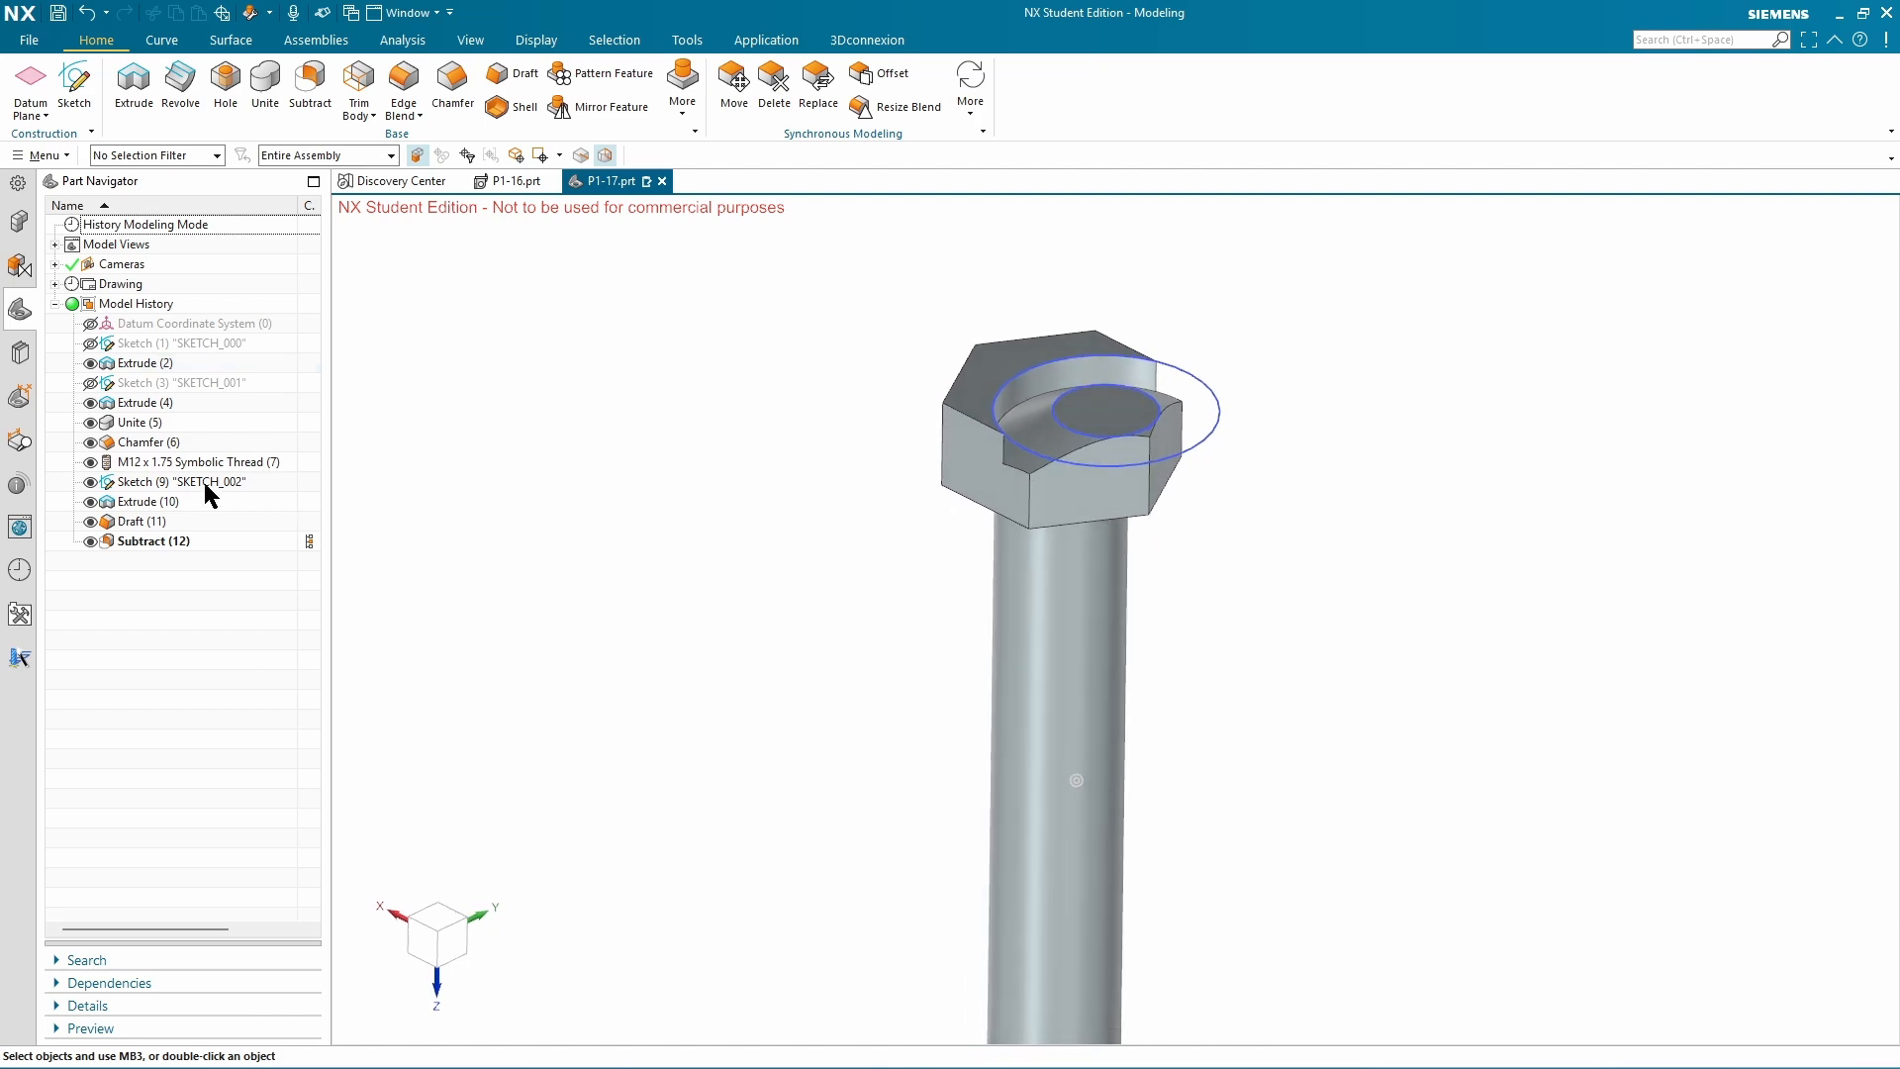
double_click(151, 483)
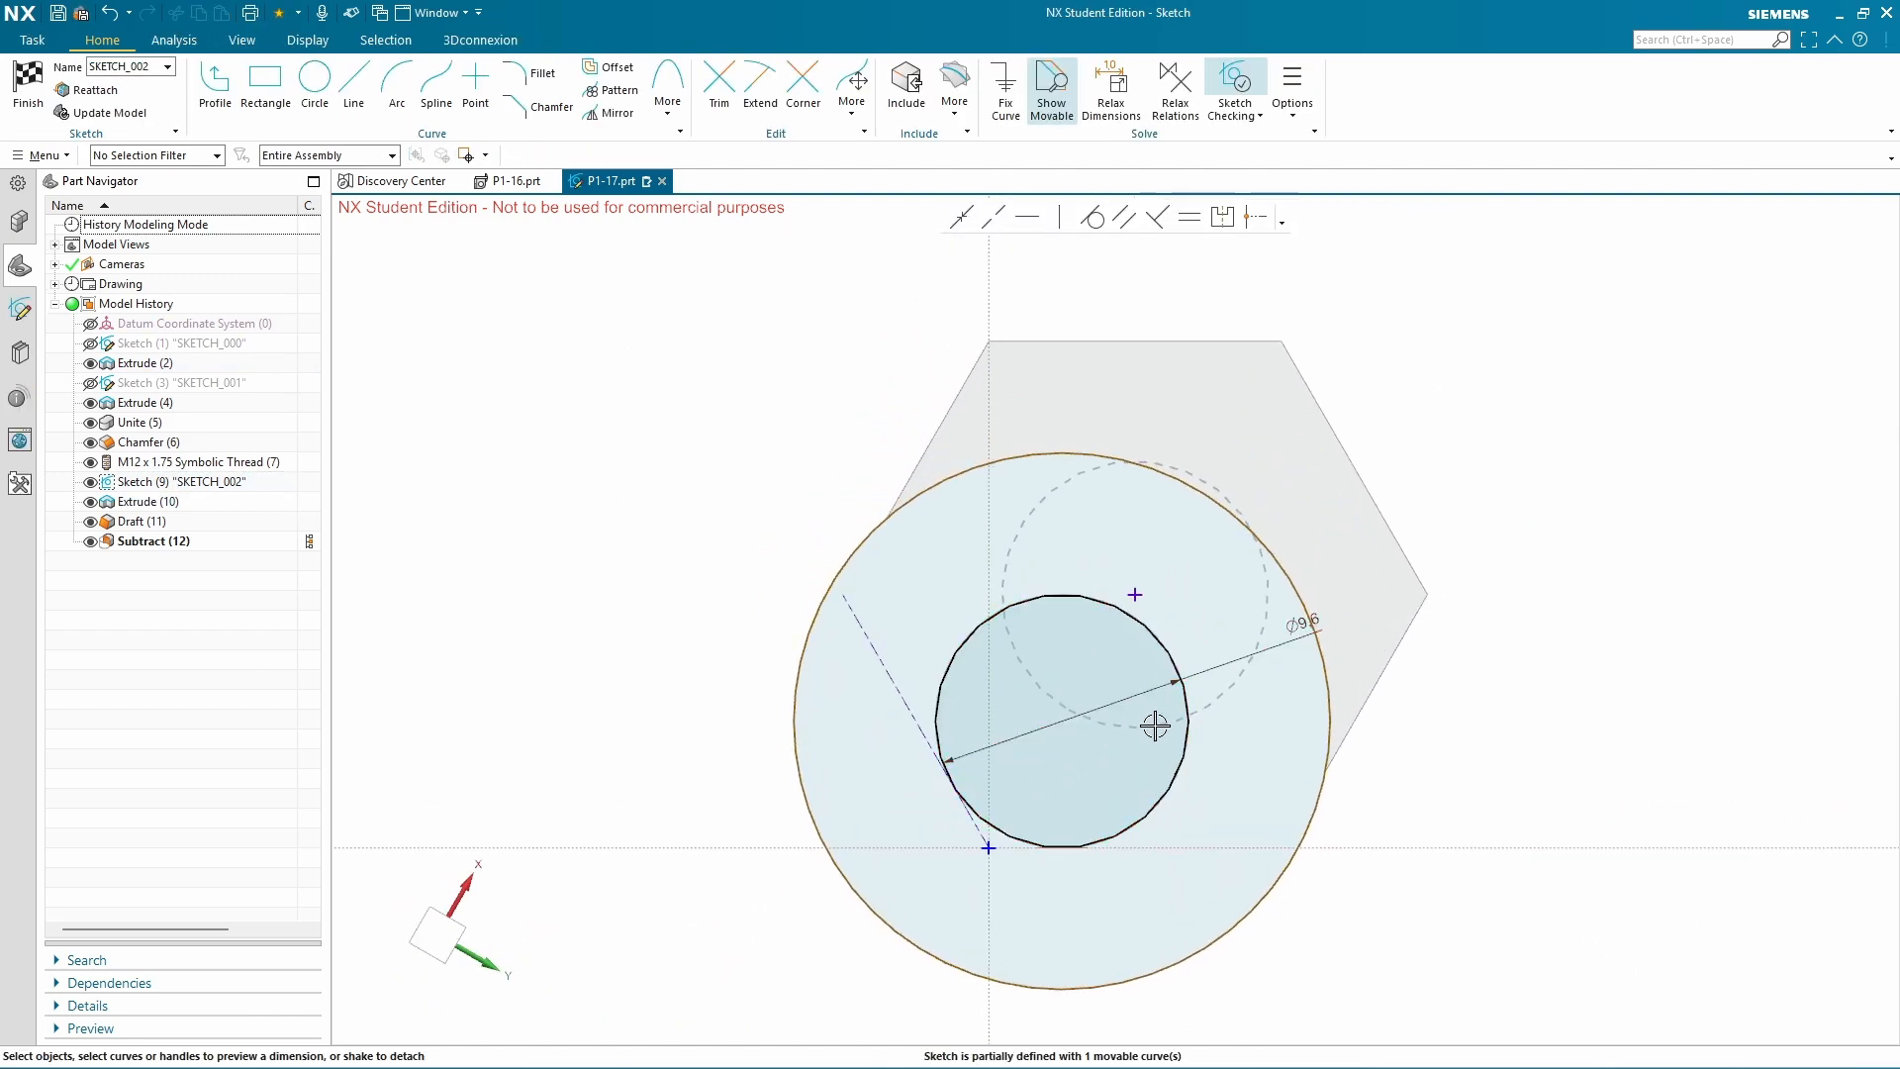
click(1063, 721)
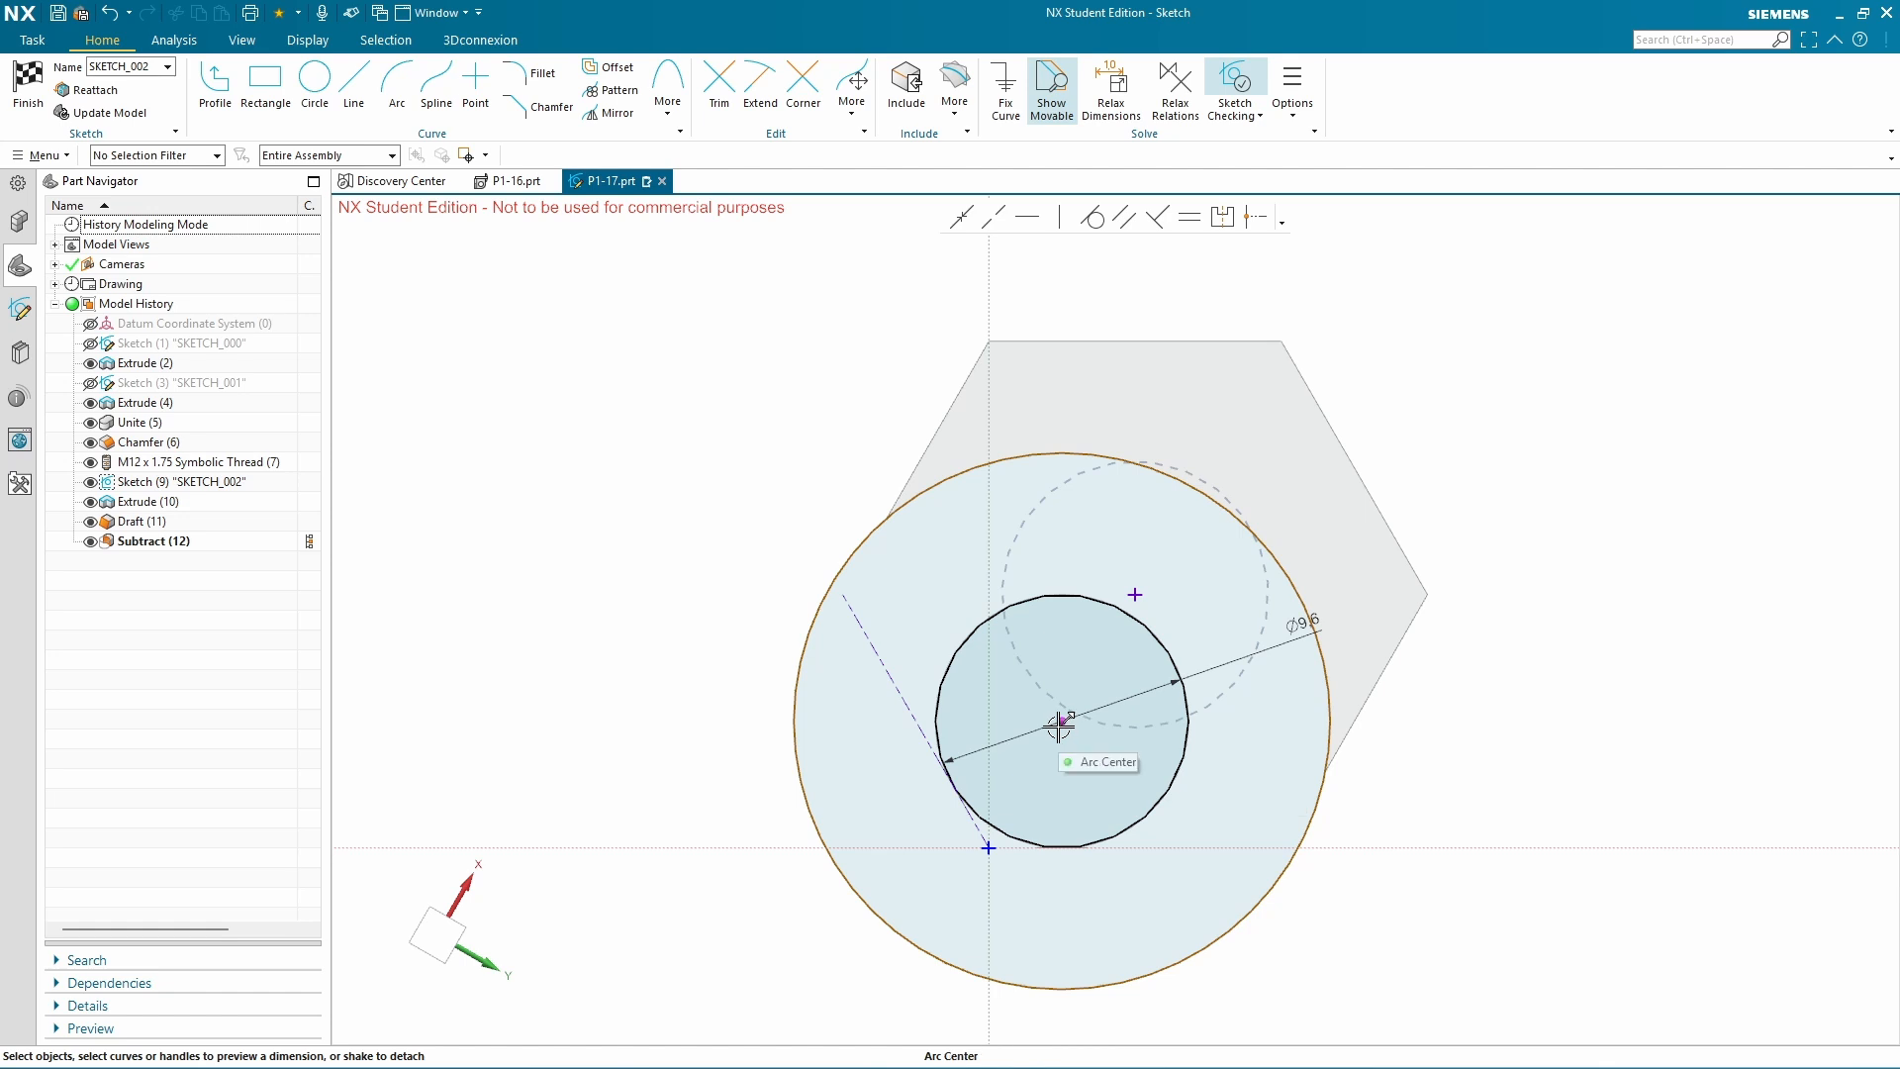
click(1135, 595)
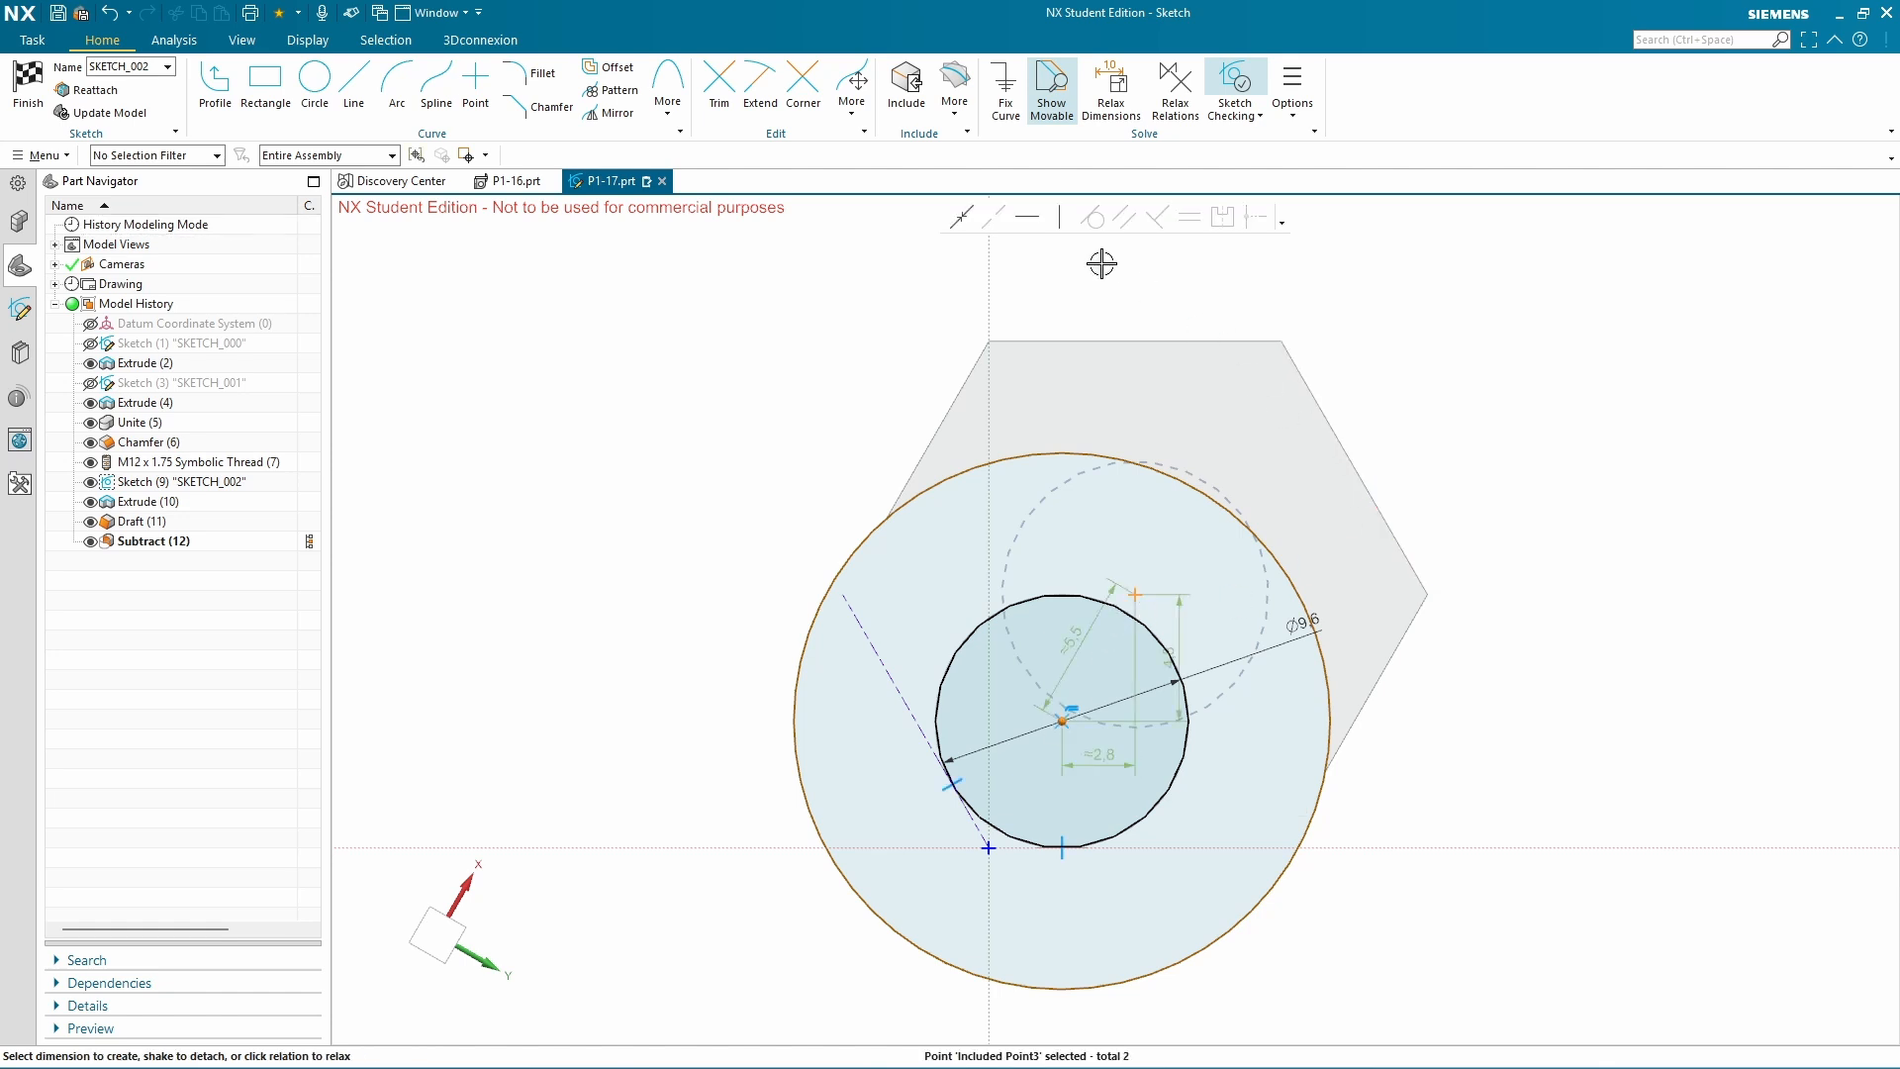
click(959, 217)
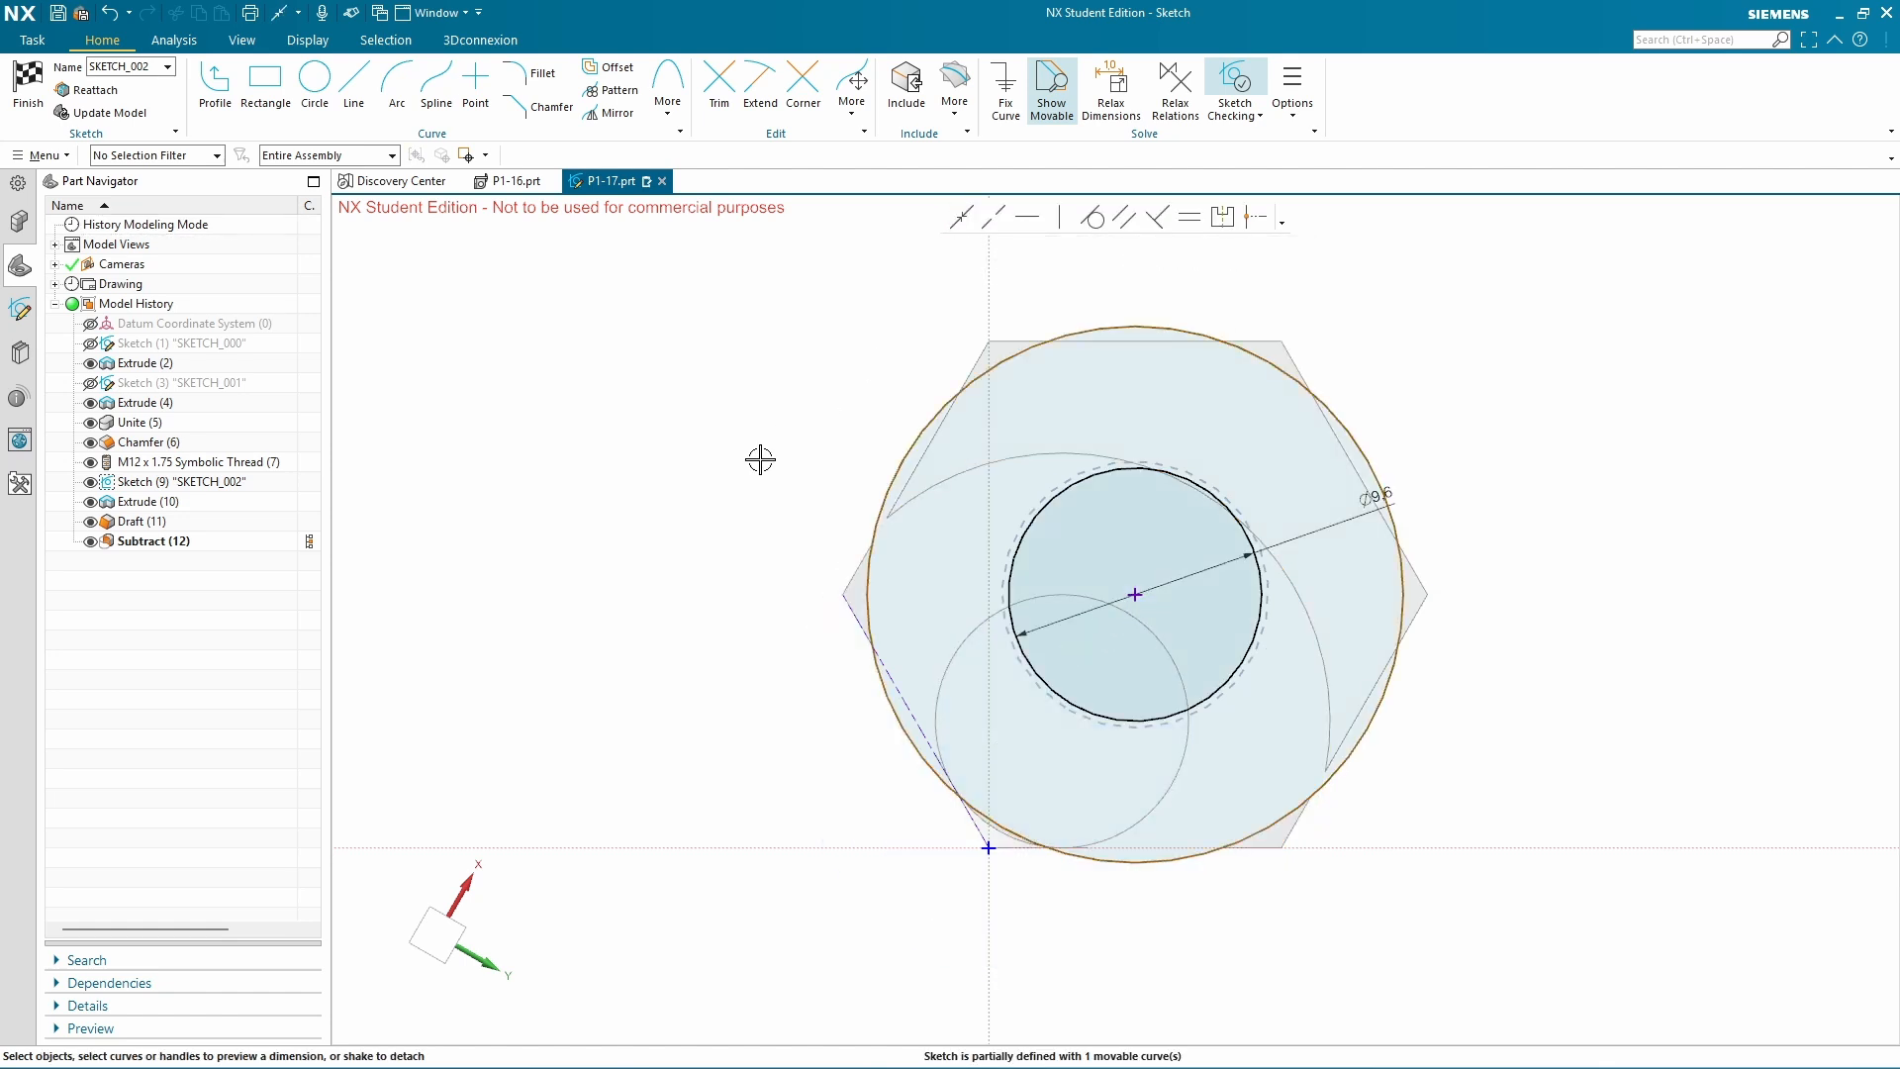
click(22, 76)
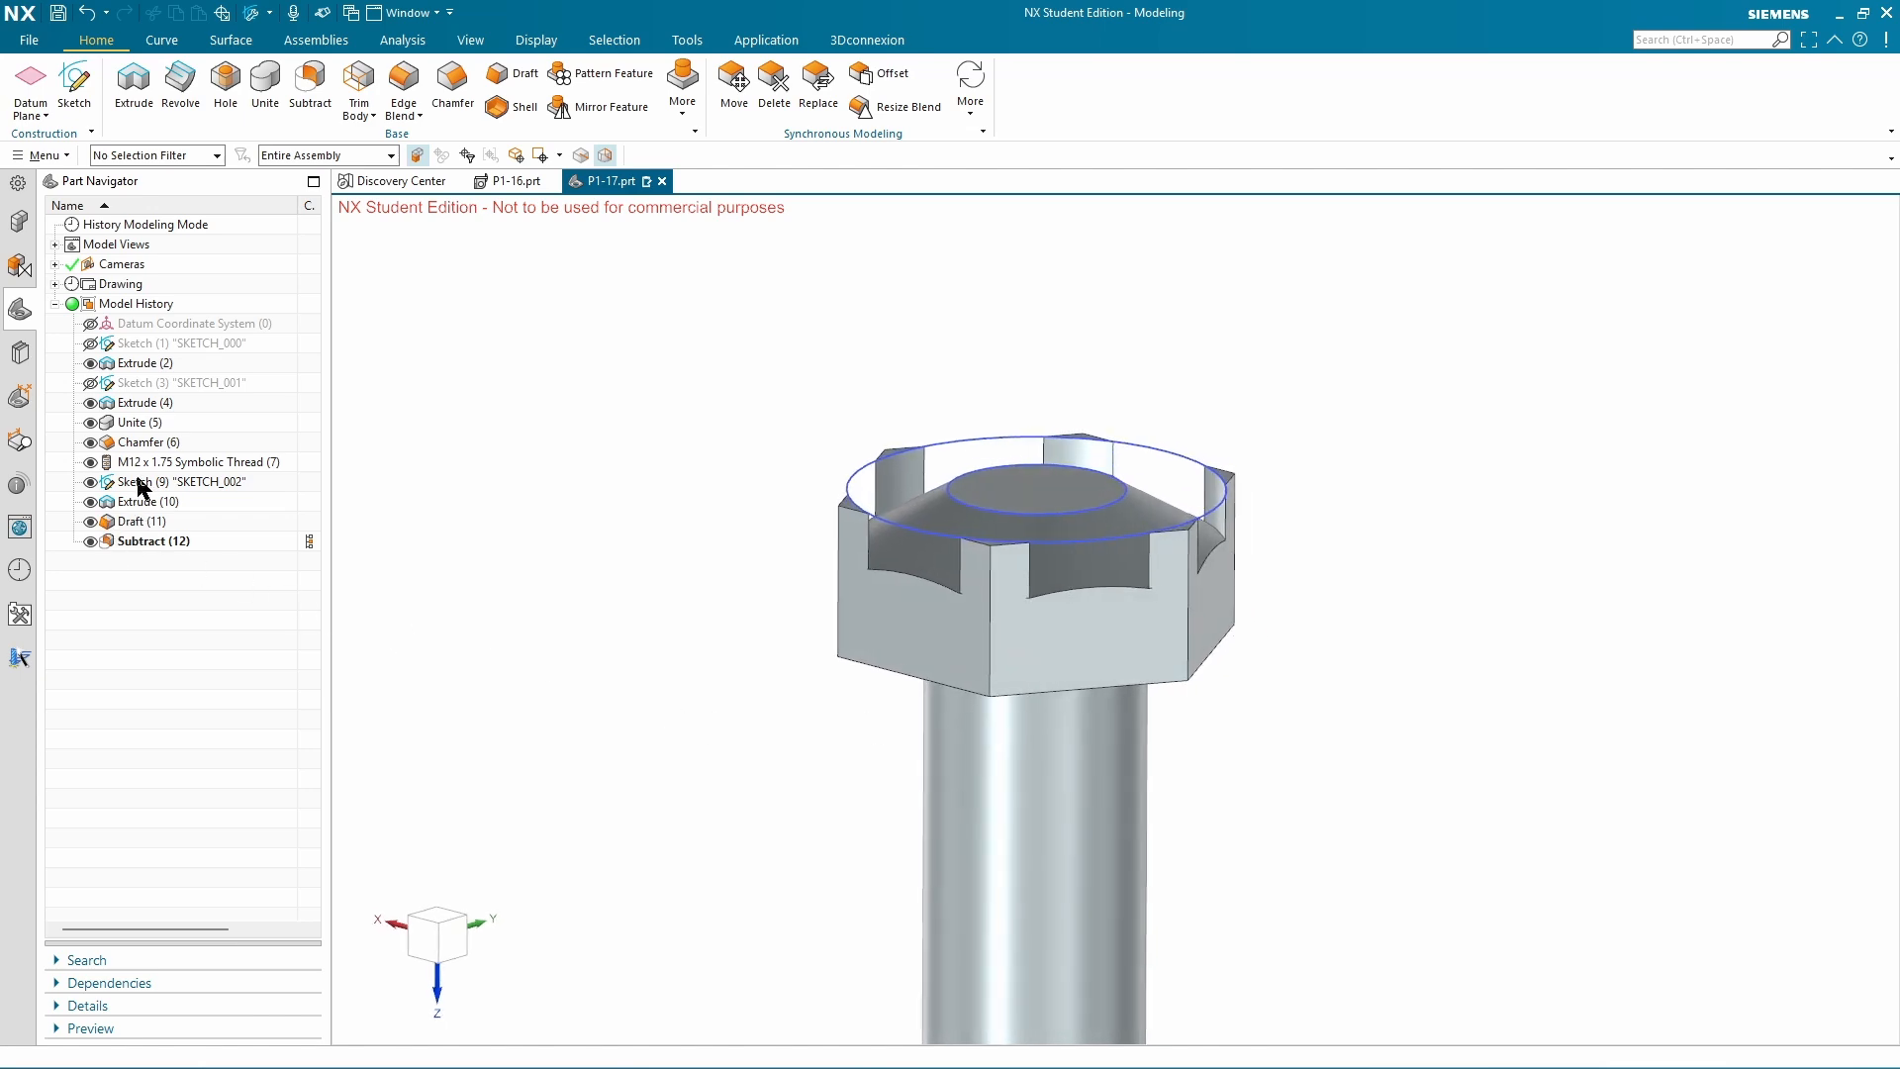
Dimension the outer circle of the head-cut sketch with a diameter of 25 mm and finish the sketch.
double_click(138, 481)
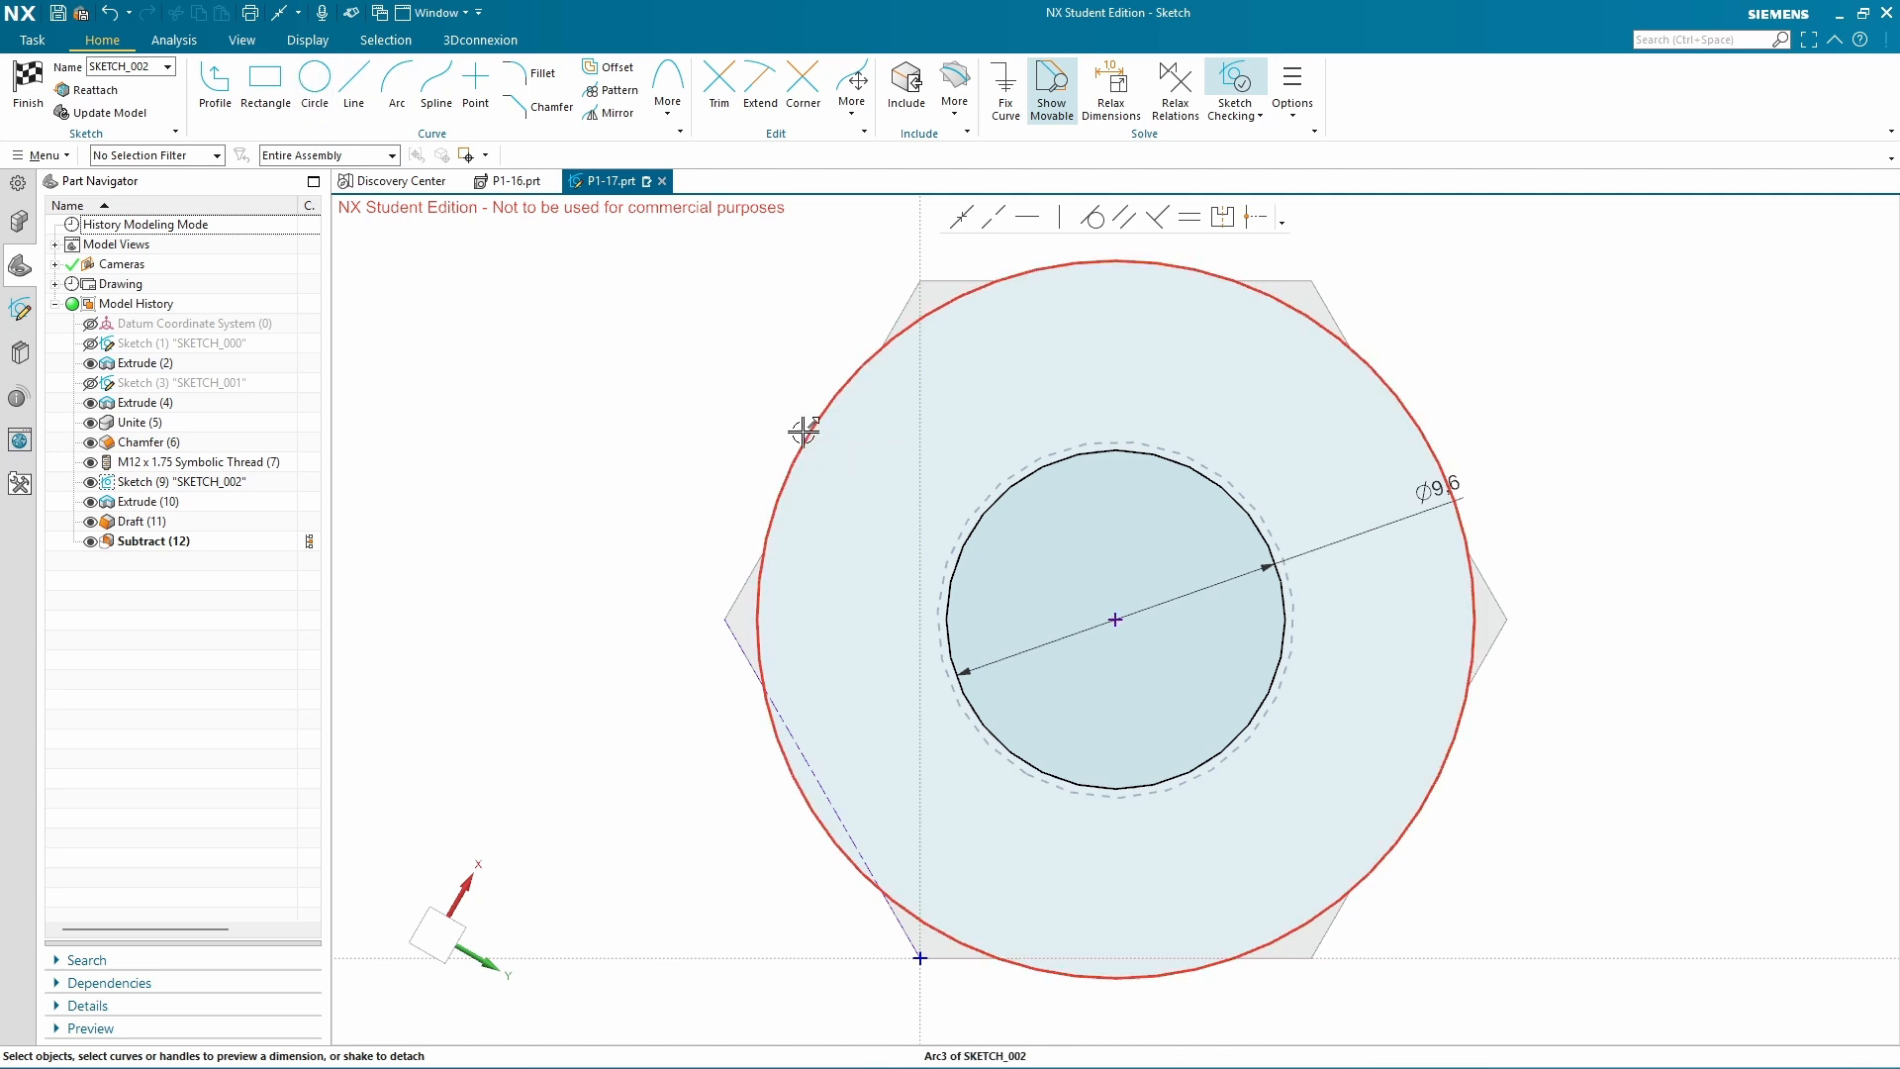
click(799, 428)
click(1520, 467)
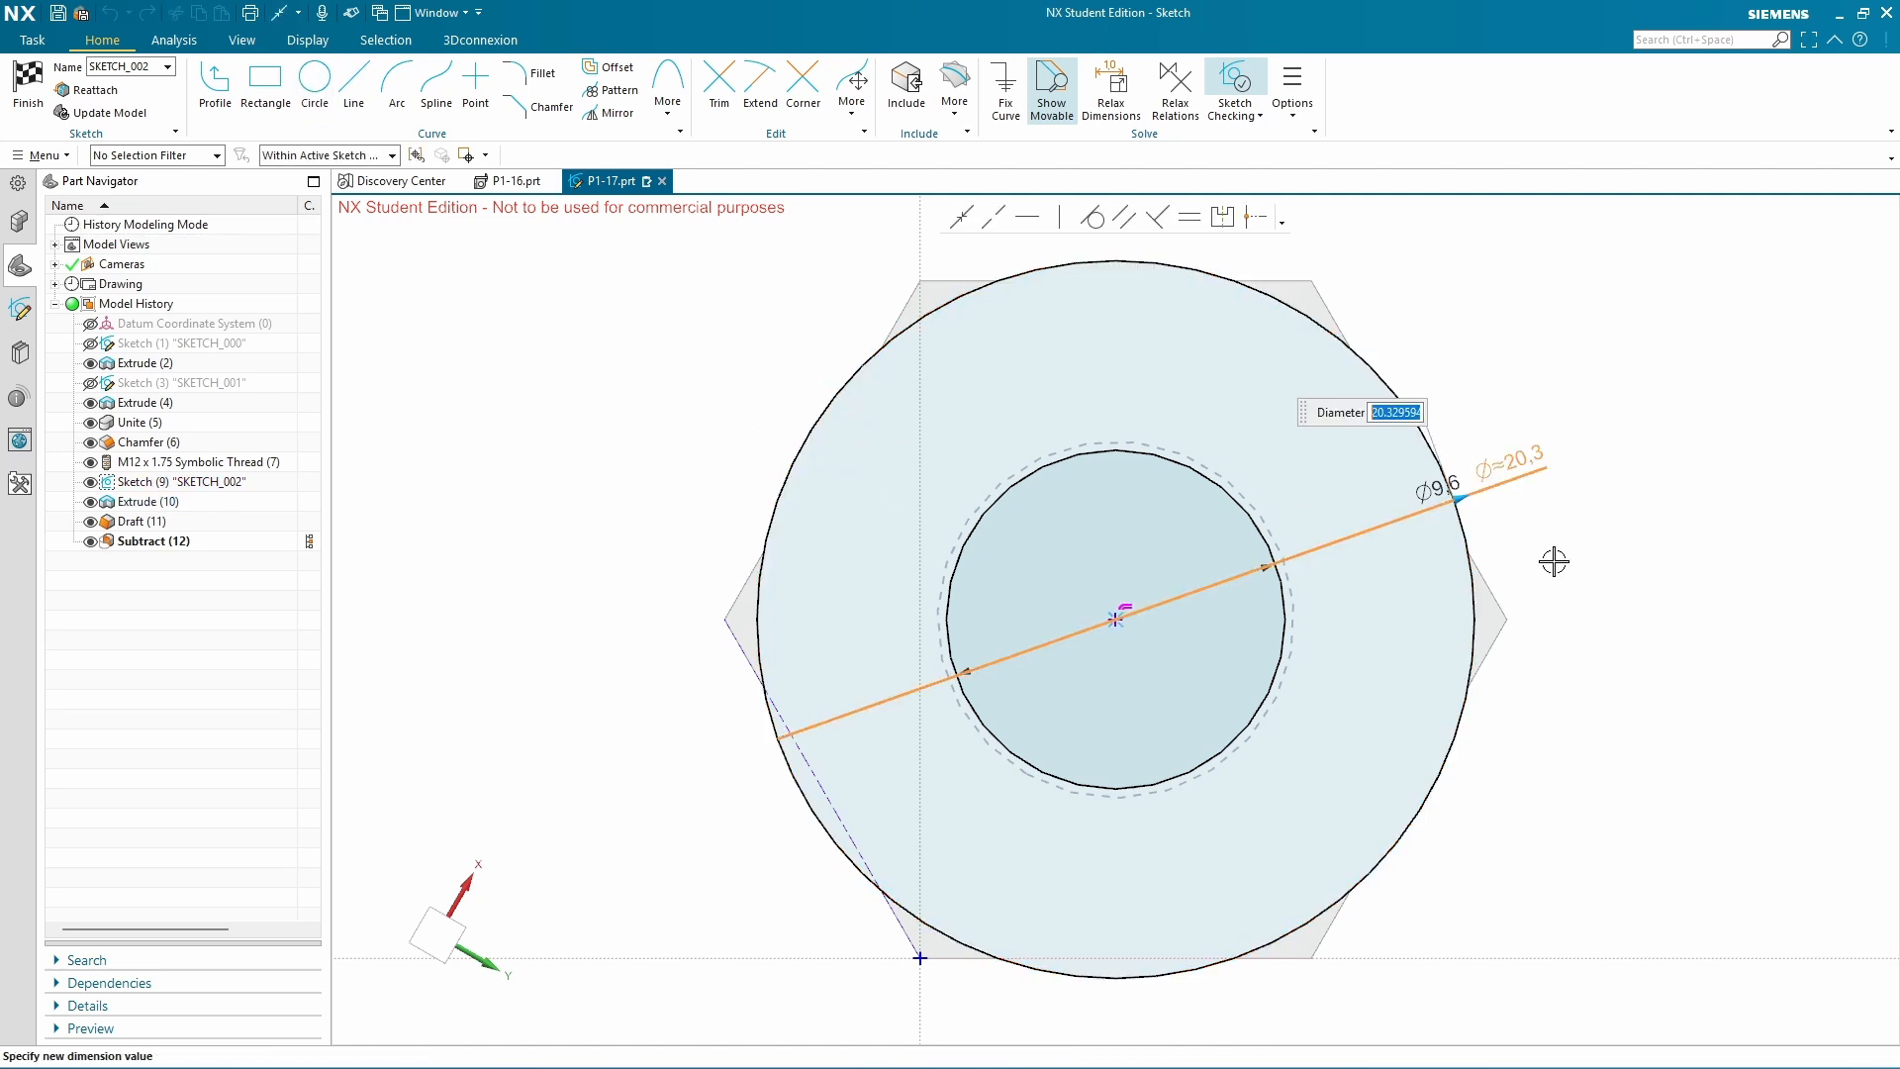
text(25)
key(Return)
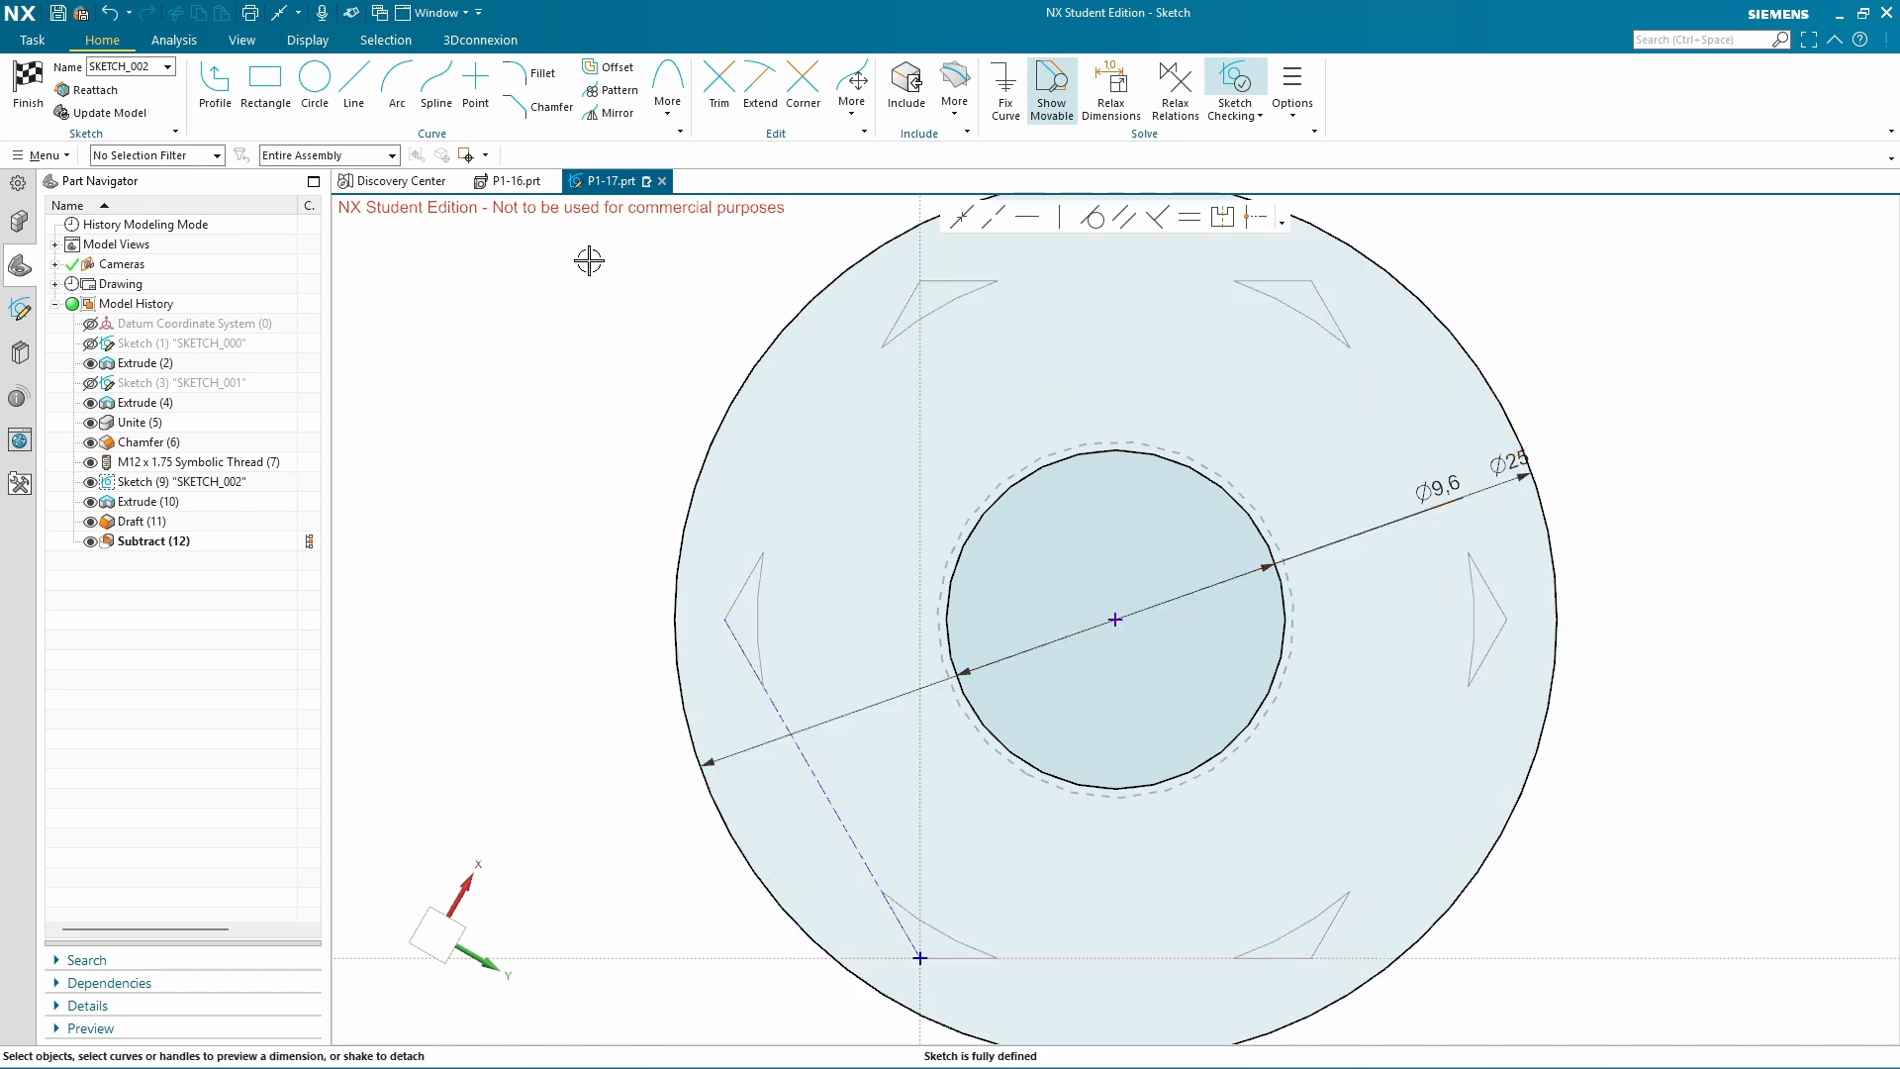
click(27, 80)
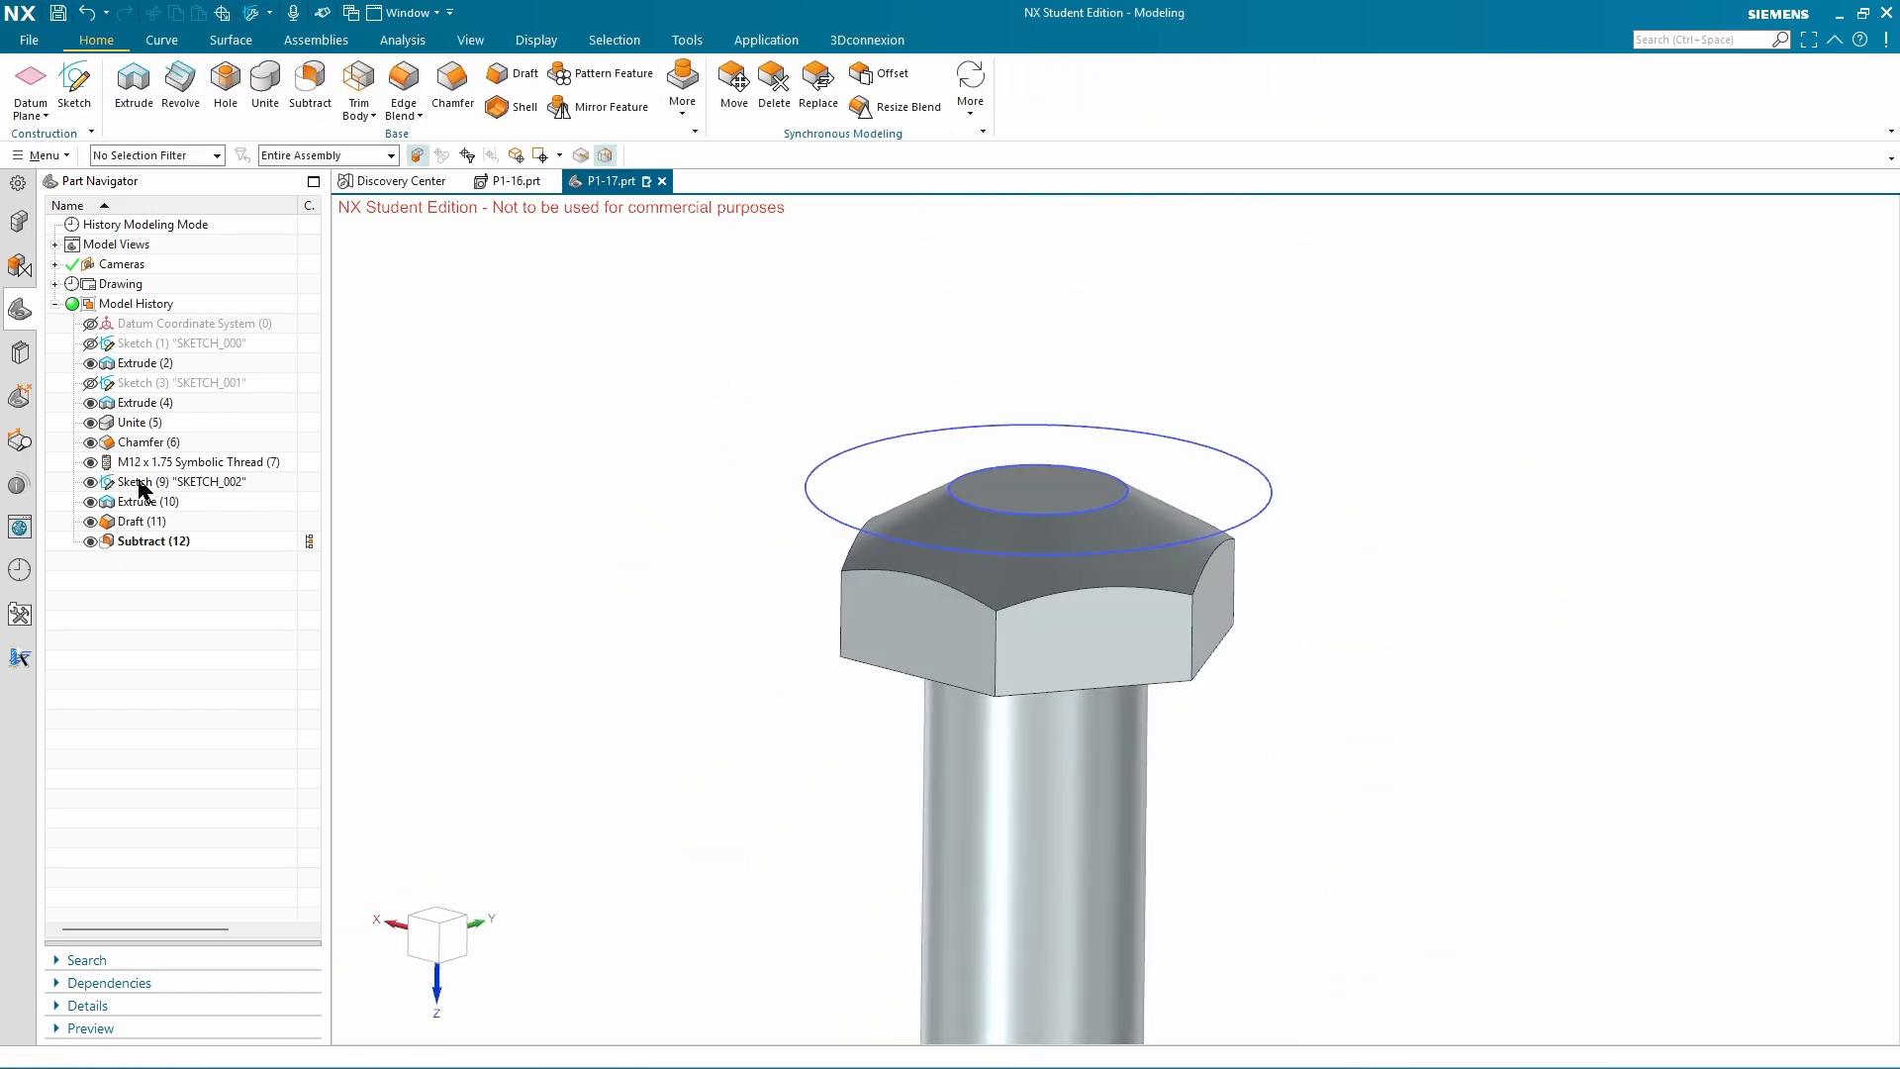
Set the diameter of the inner circle in the head-cut sketch to 19.2 mm and finish the sketch.
double_click(139, 485)
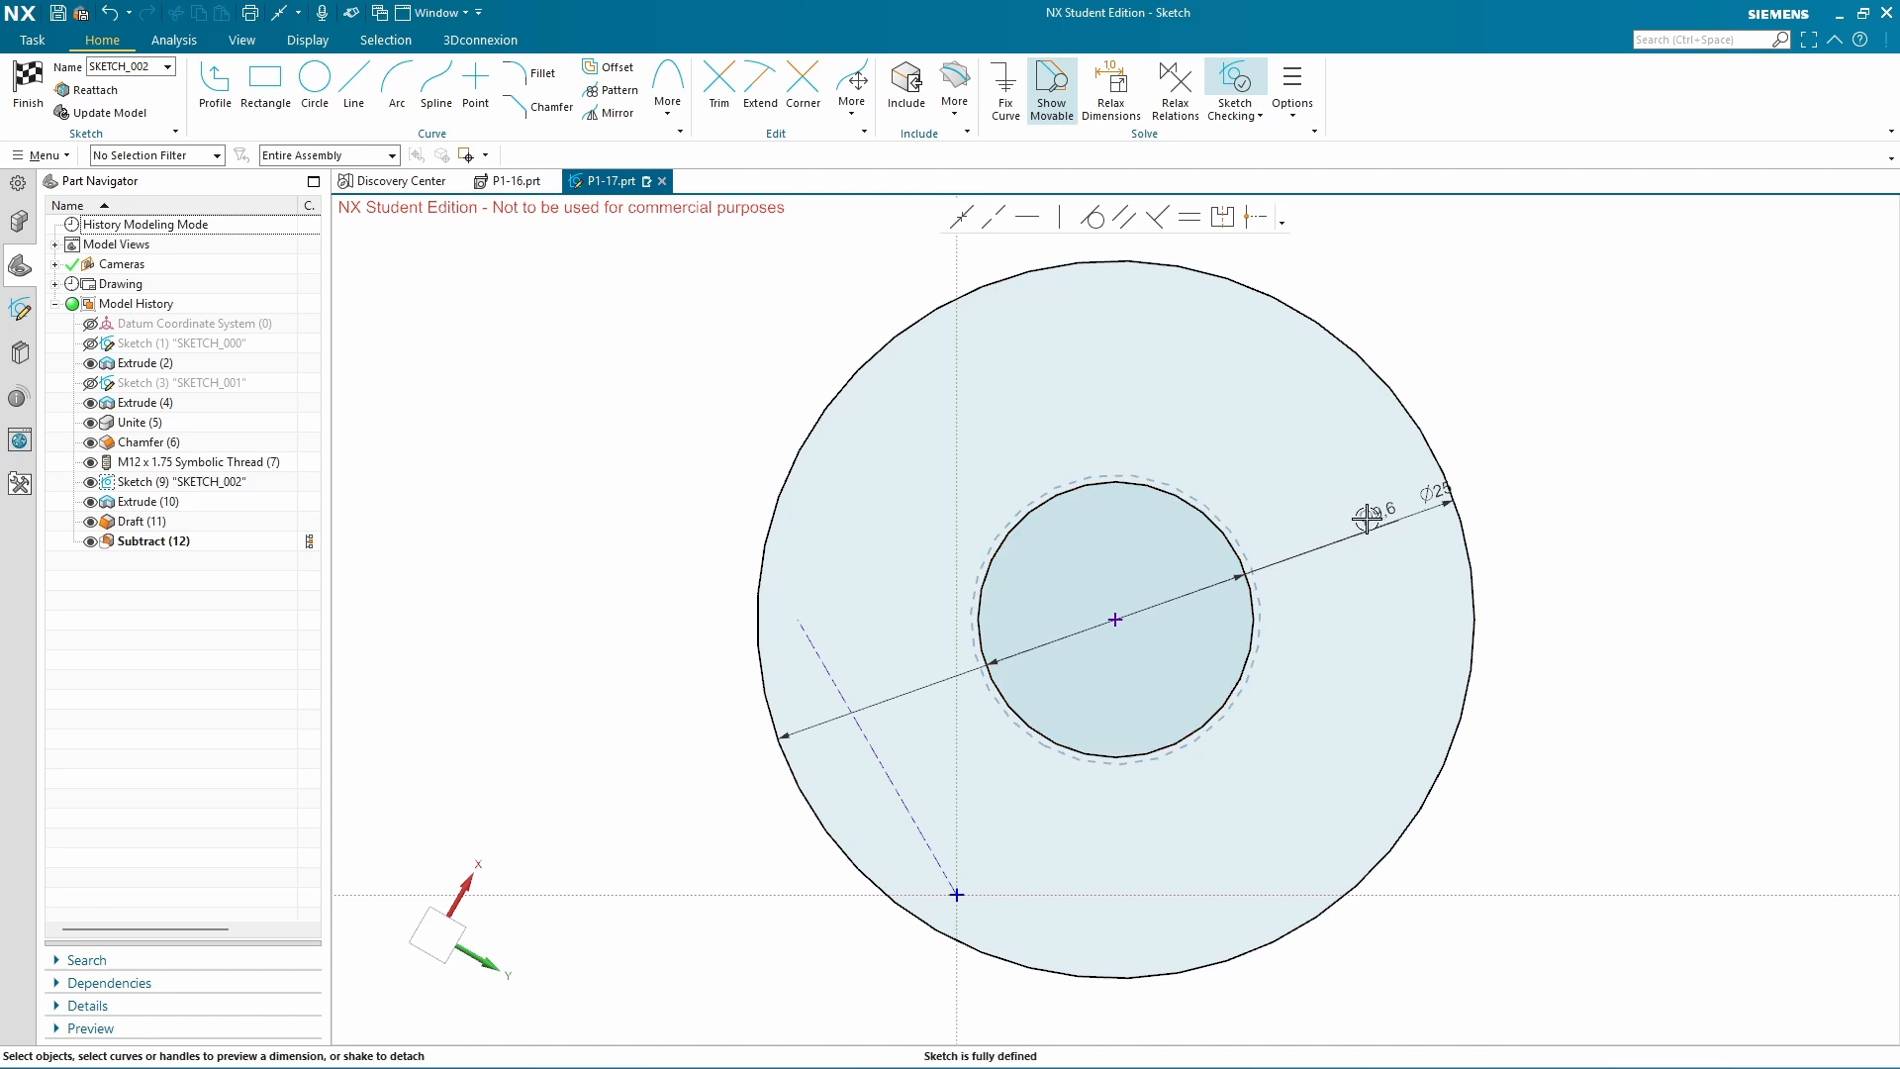
drag(1375, 513, 1250, 430)
double_click(1250, 430)
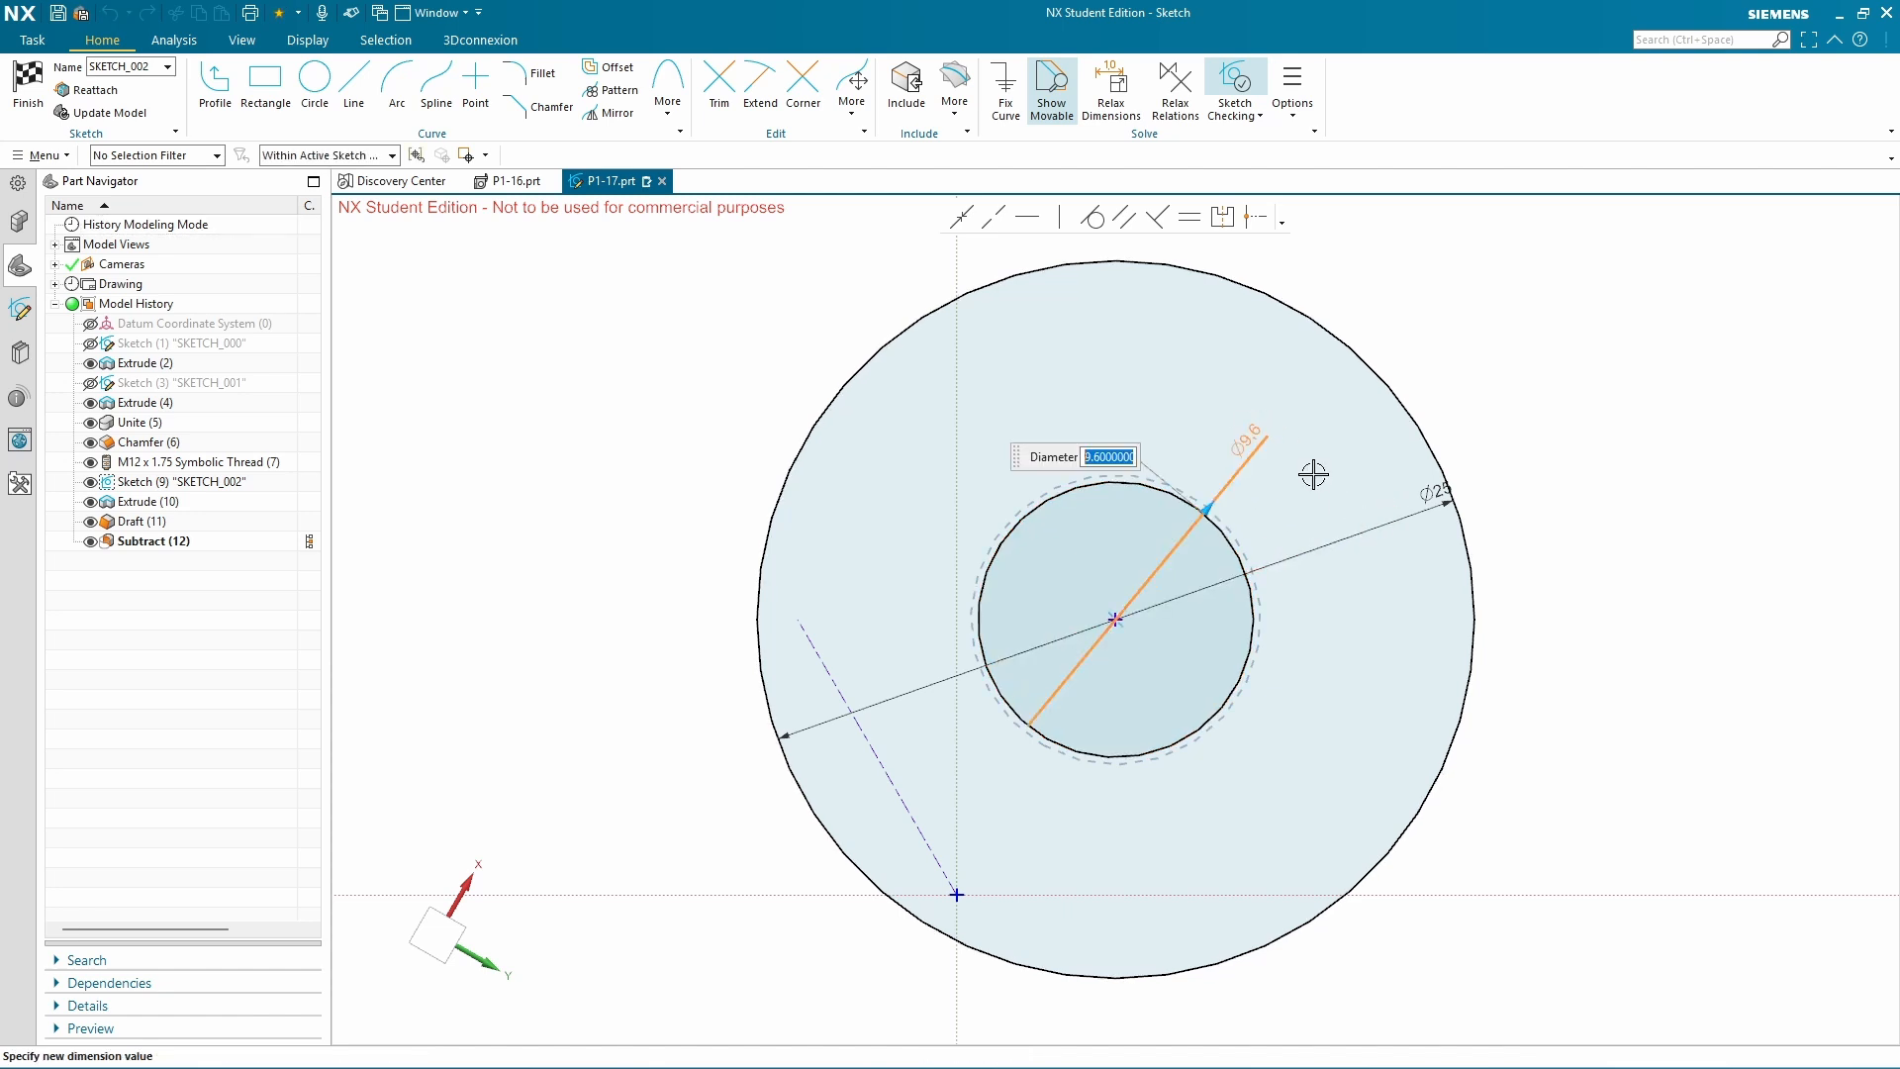
text(19.2)
key(Return)
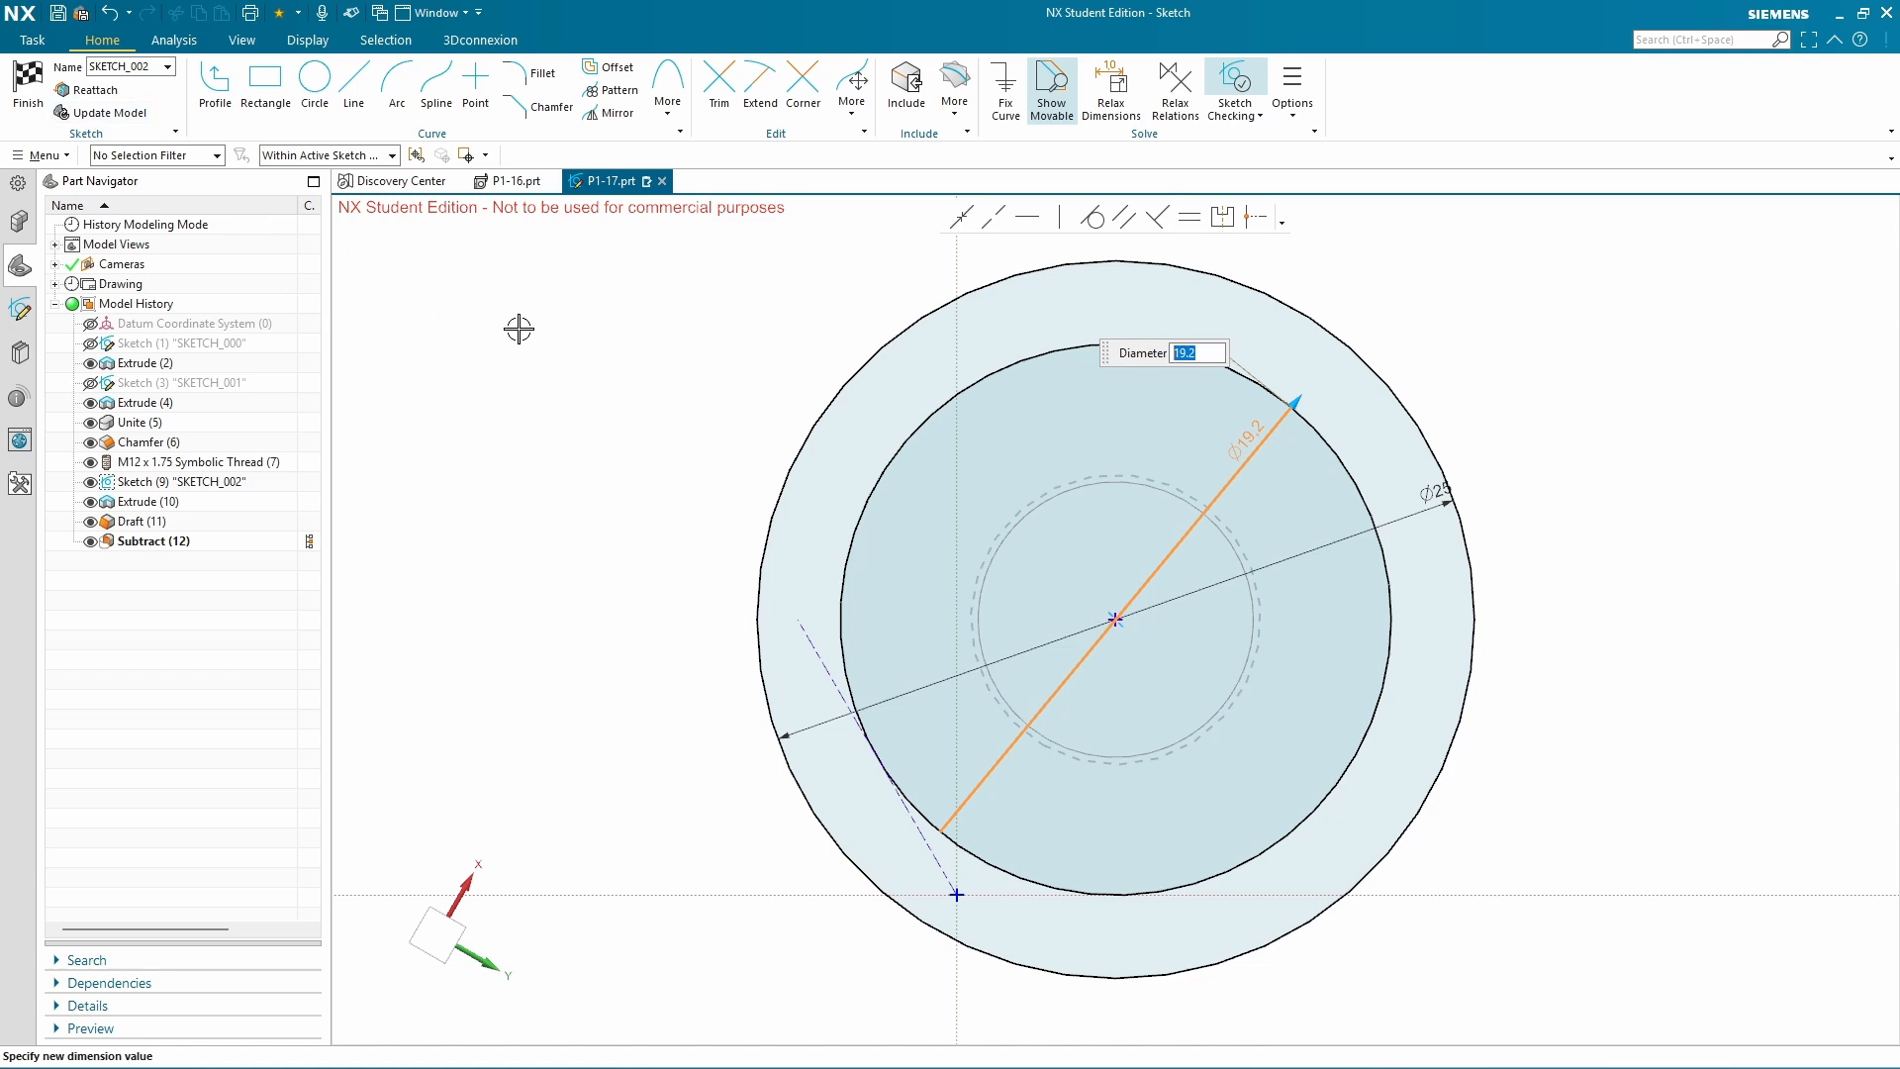
click(28, 84)
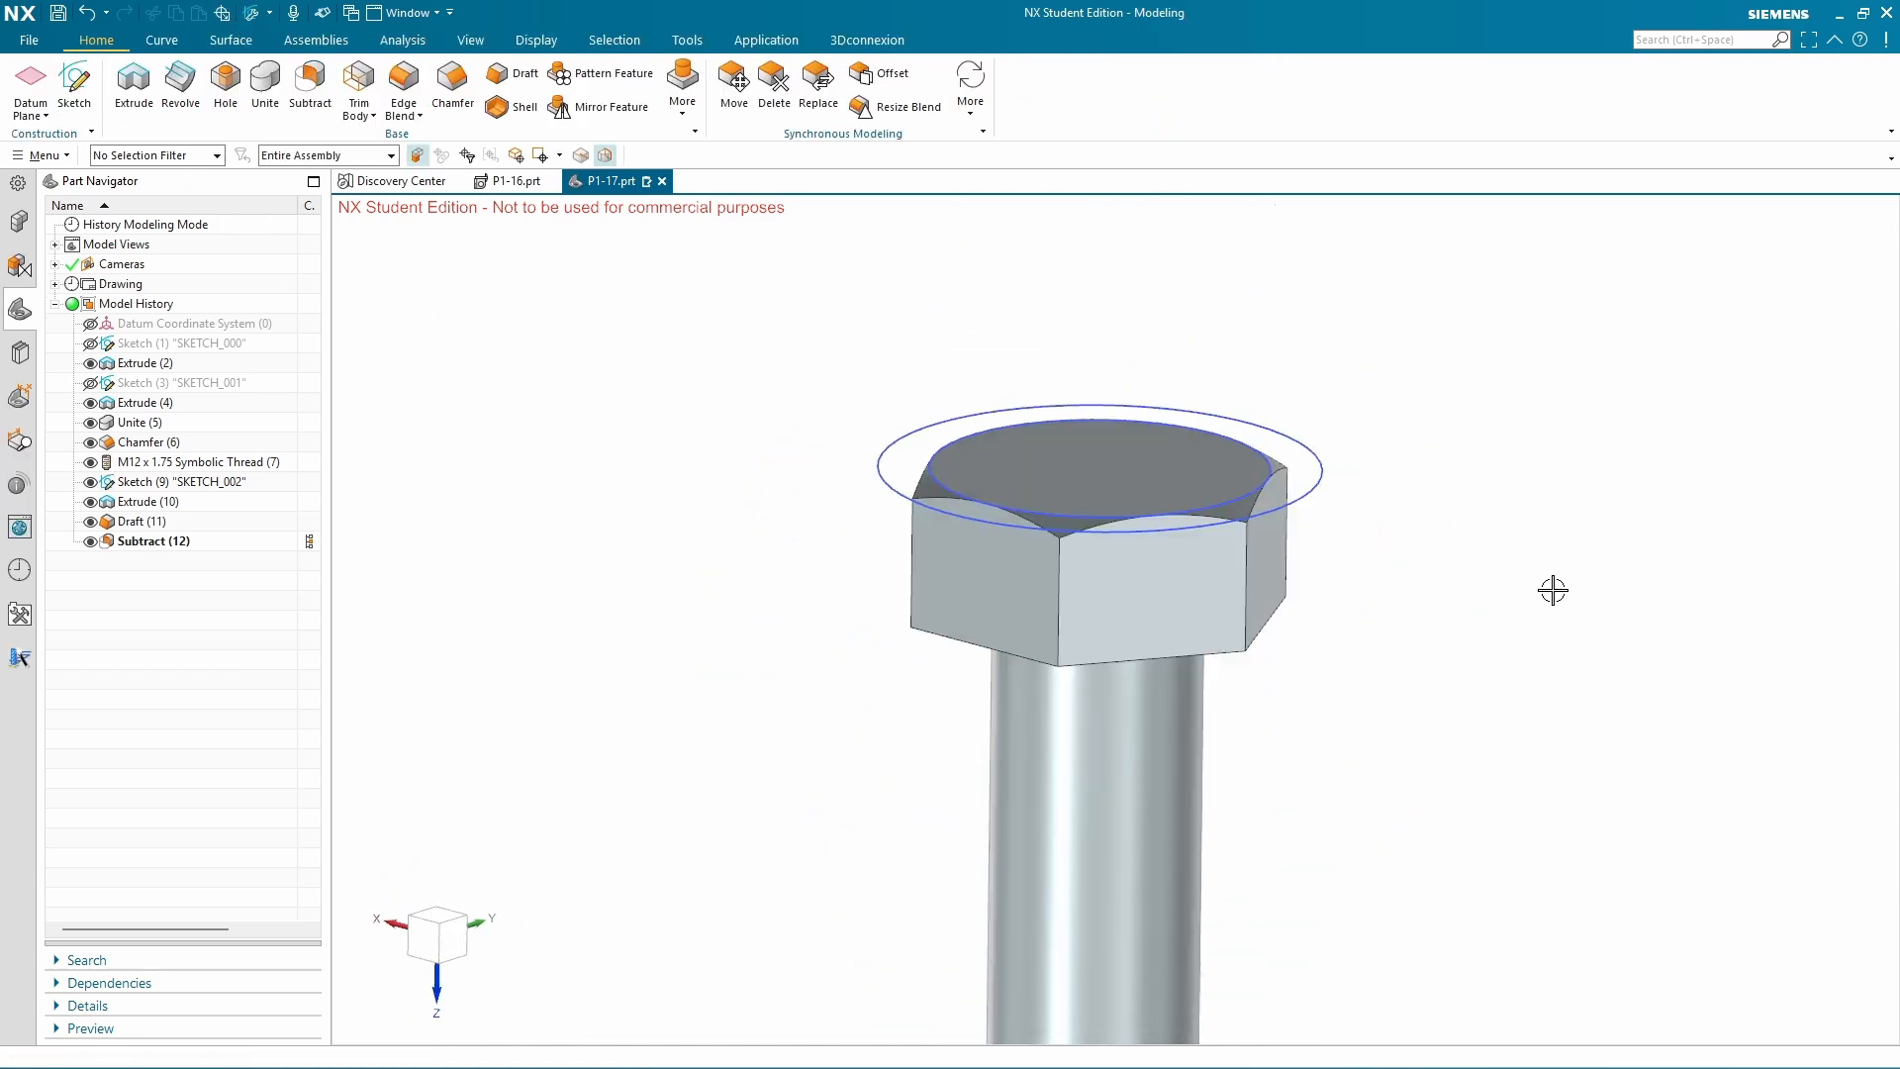
Hide the head-cut sketch SKETCH_002 around the top of the bolt head.
scroll(1553, 590, down, 5)
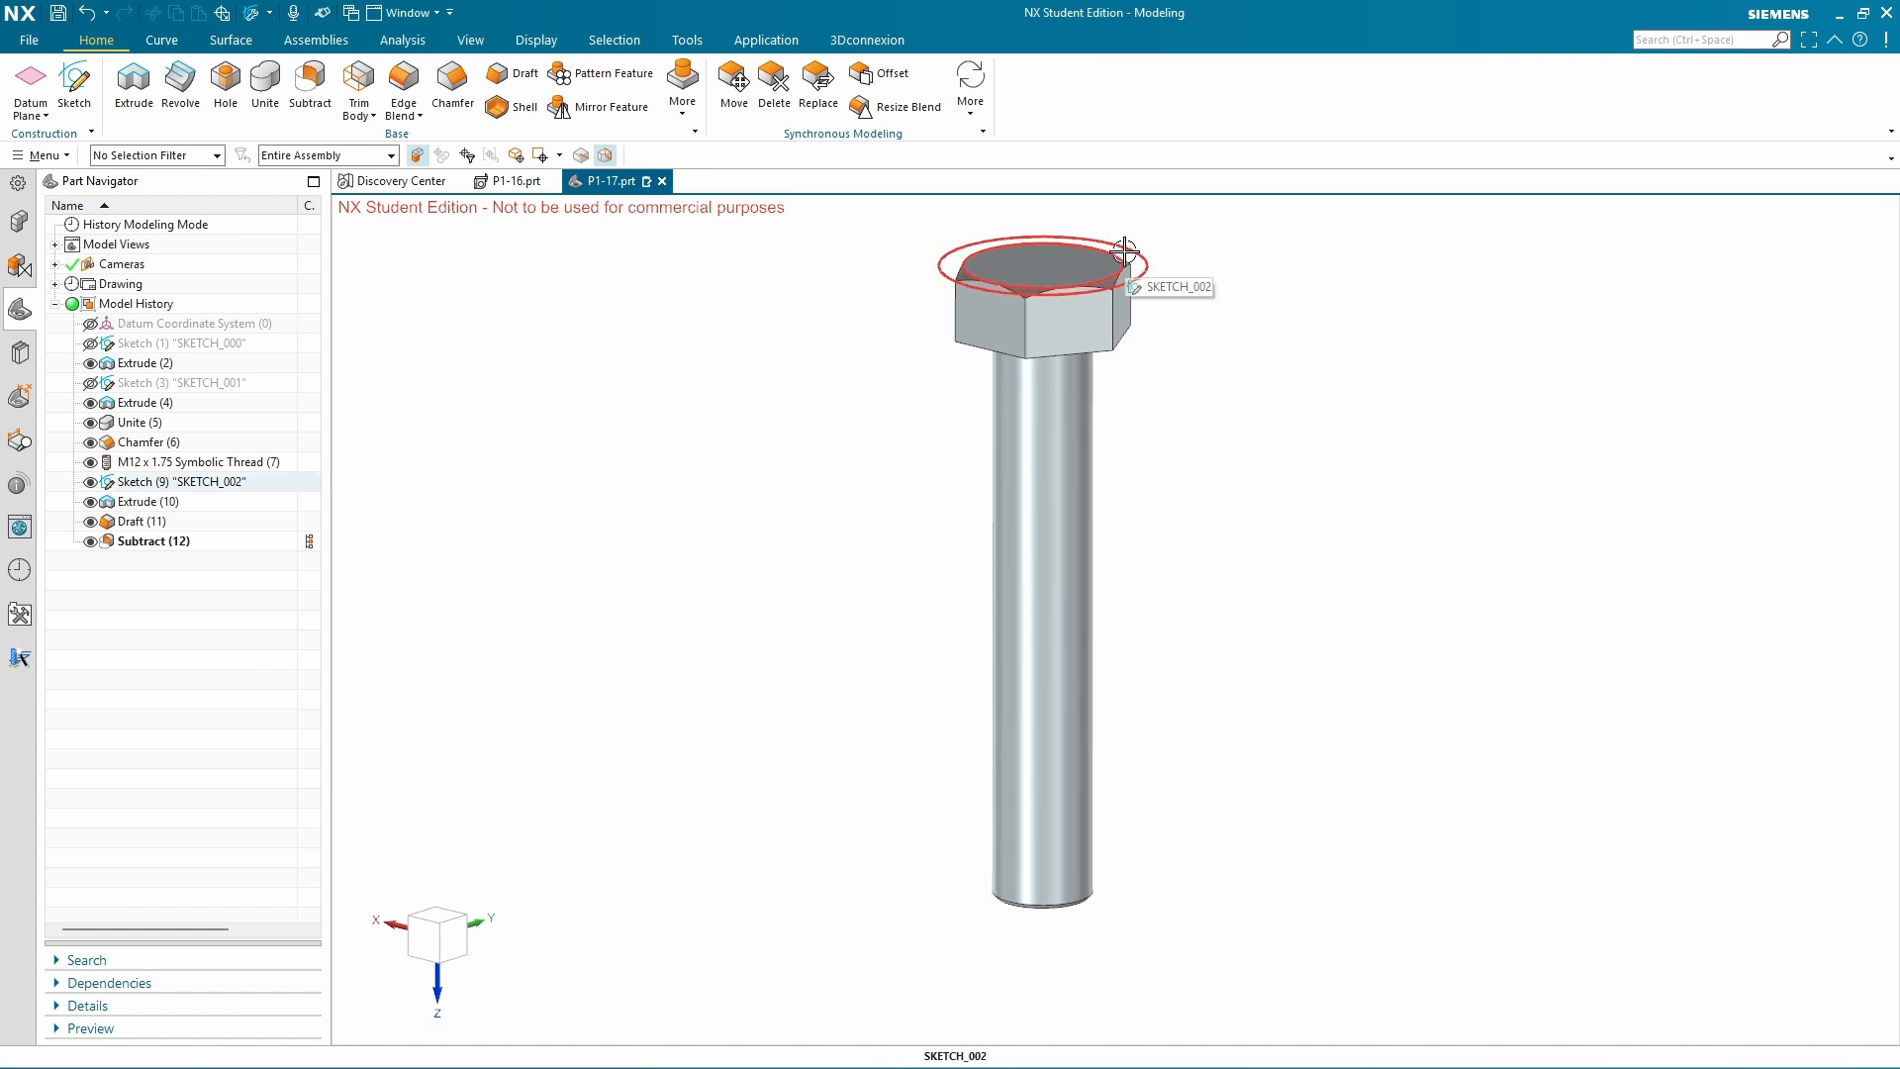
click(1158, 276)
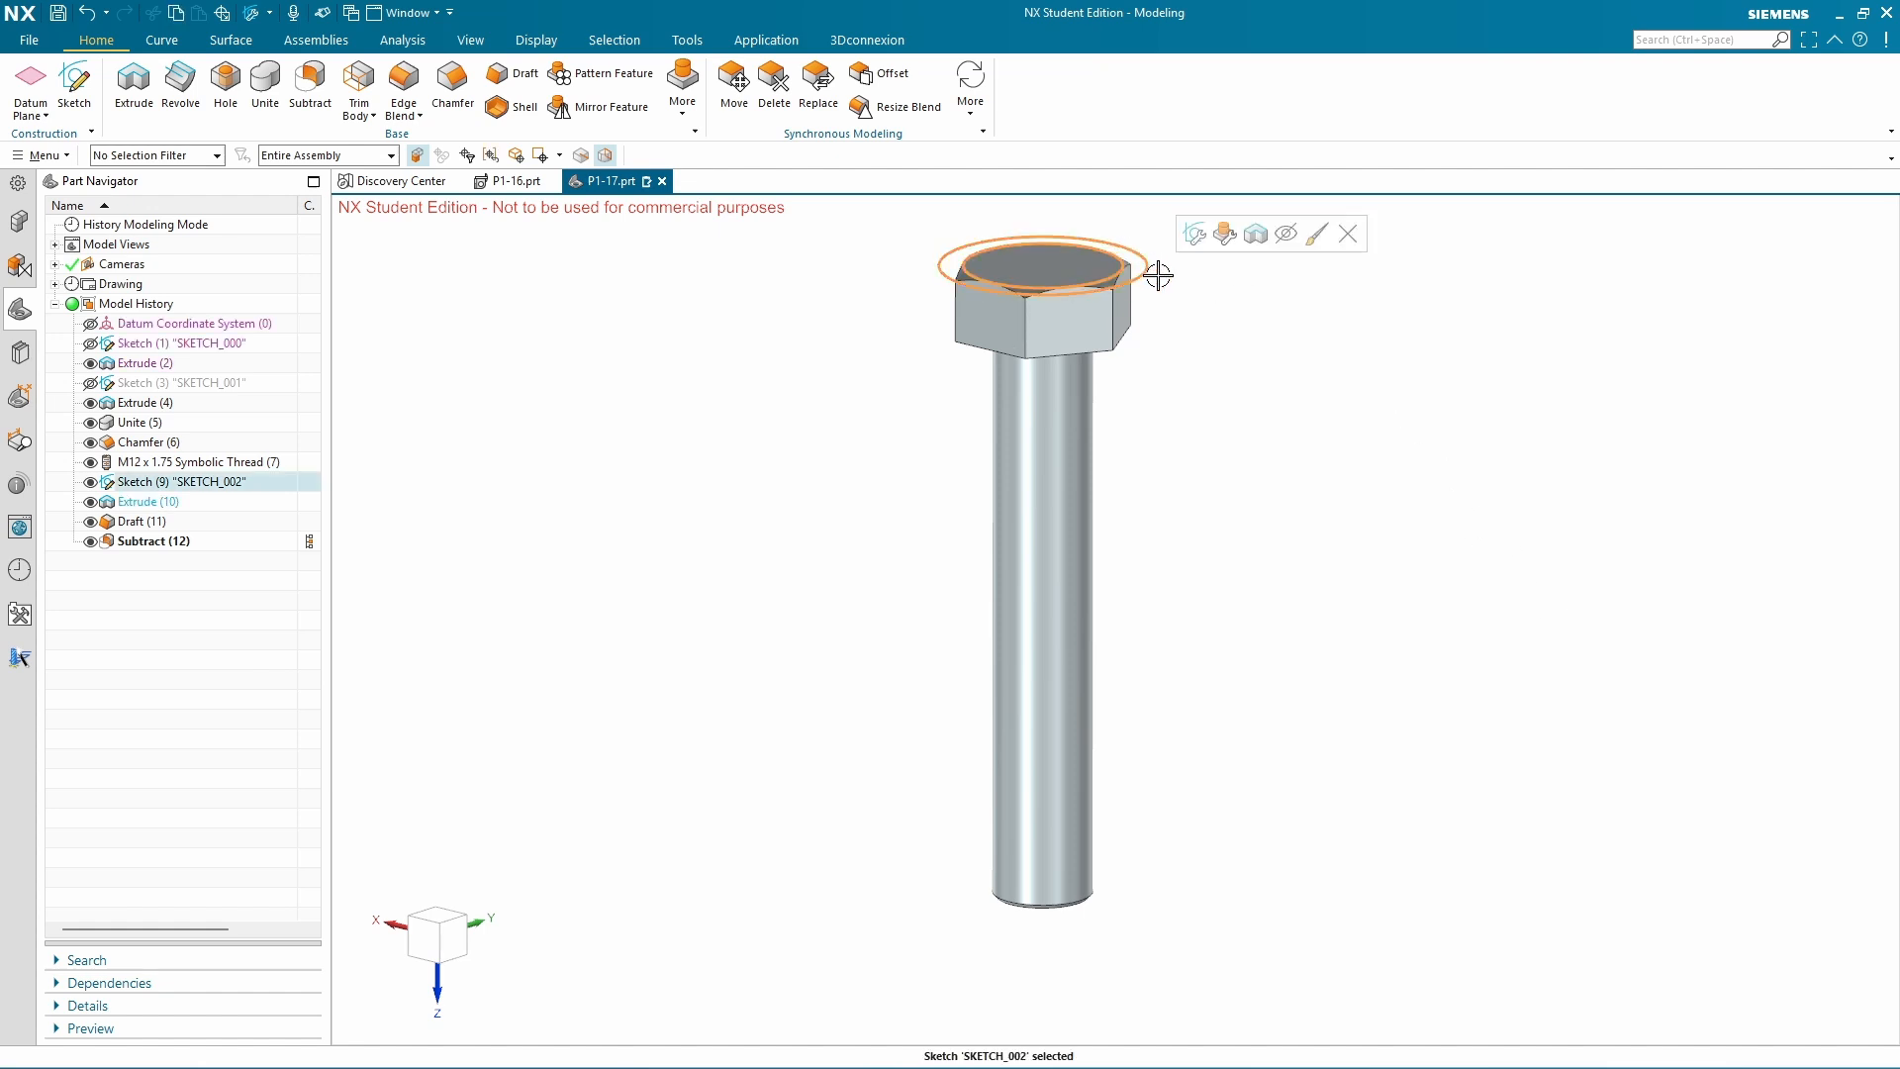
click(1285, 233)
click(1399, 435)
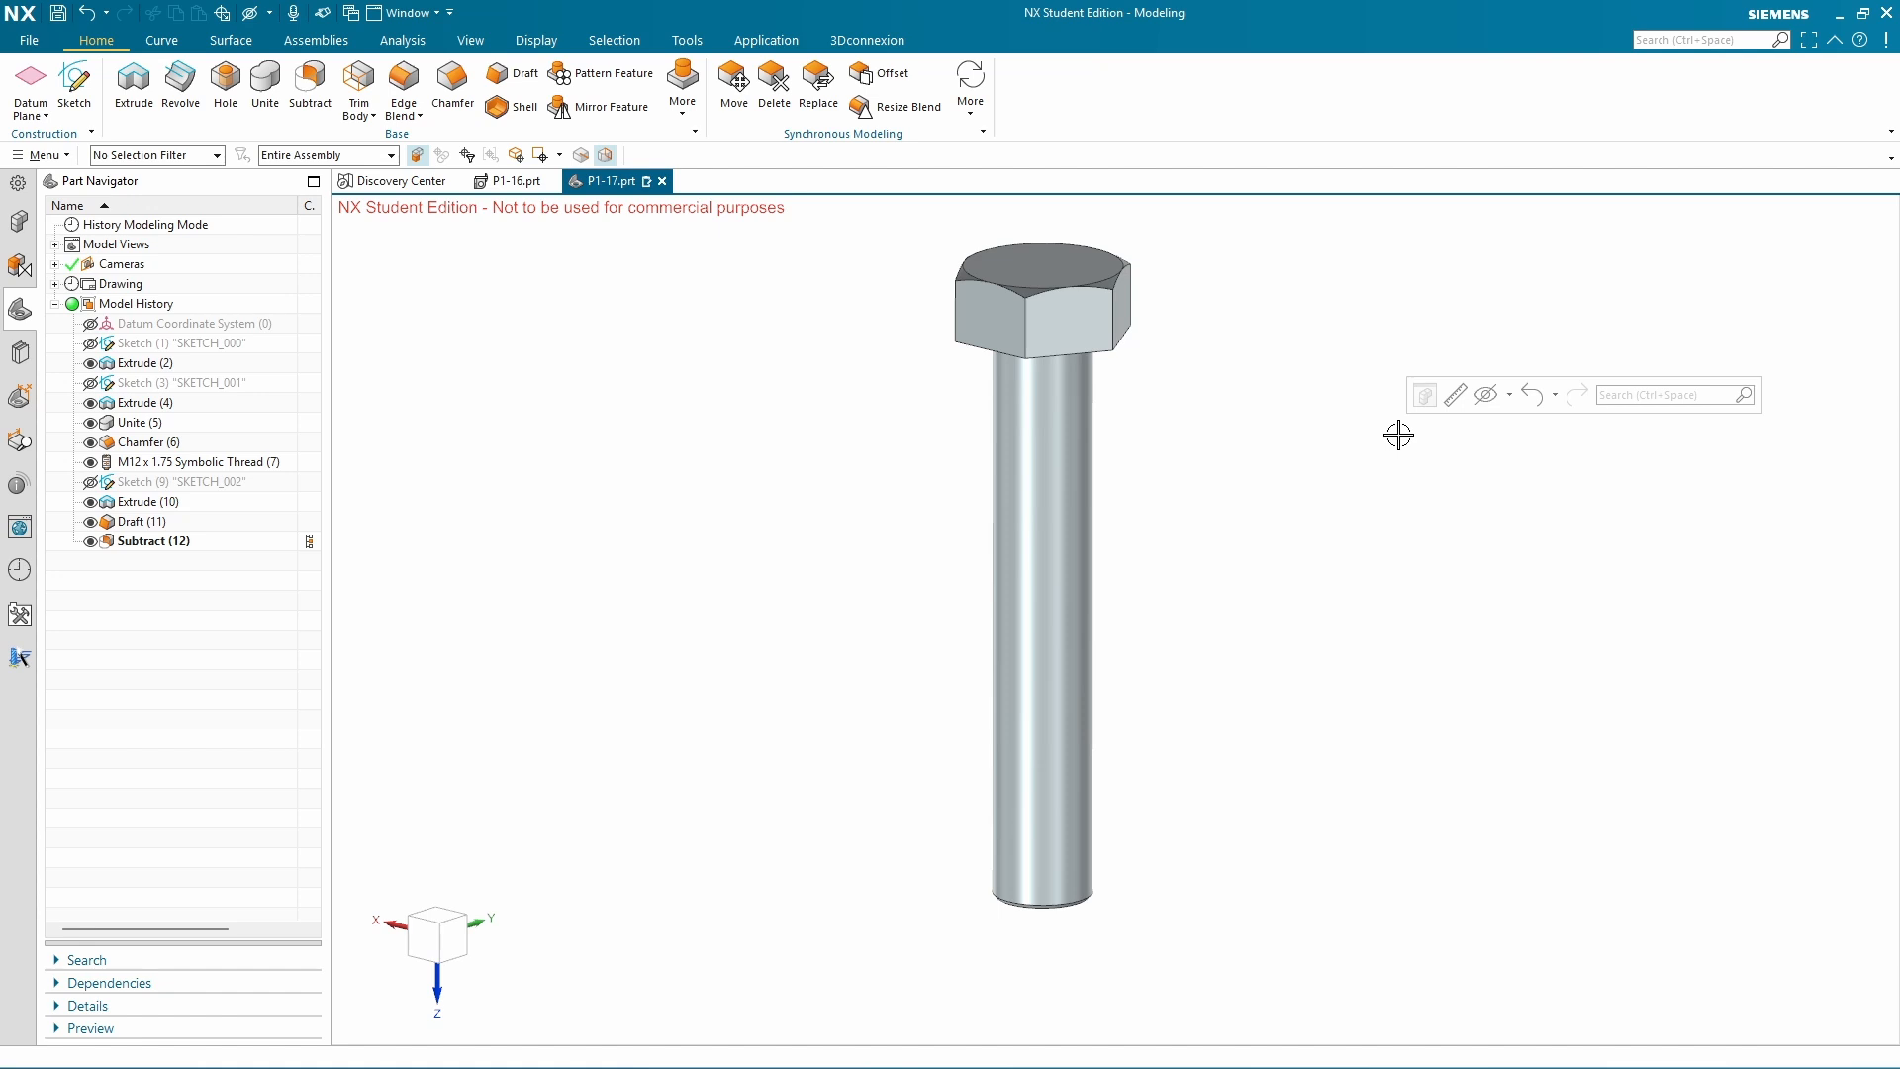
Switch the part to Drafting and update the outdated drawing views on Sheet 1.
key(ctrl+shift+d)
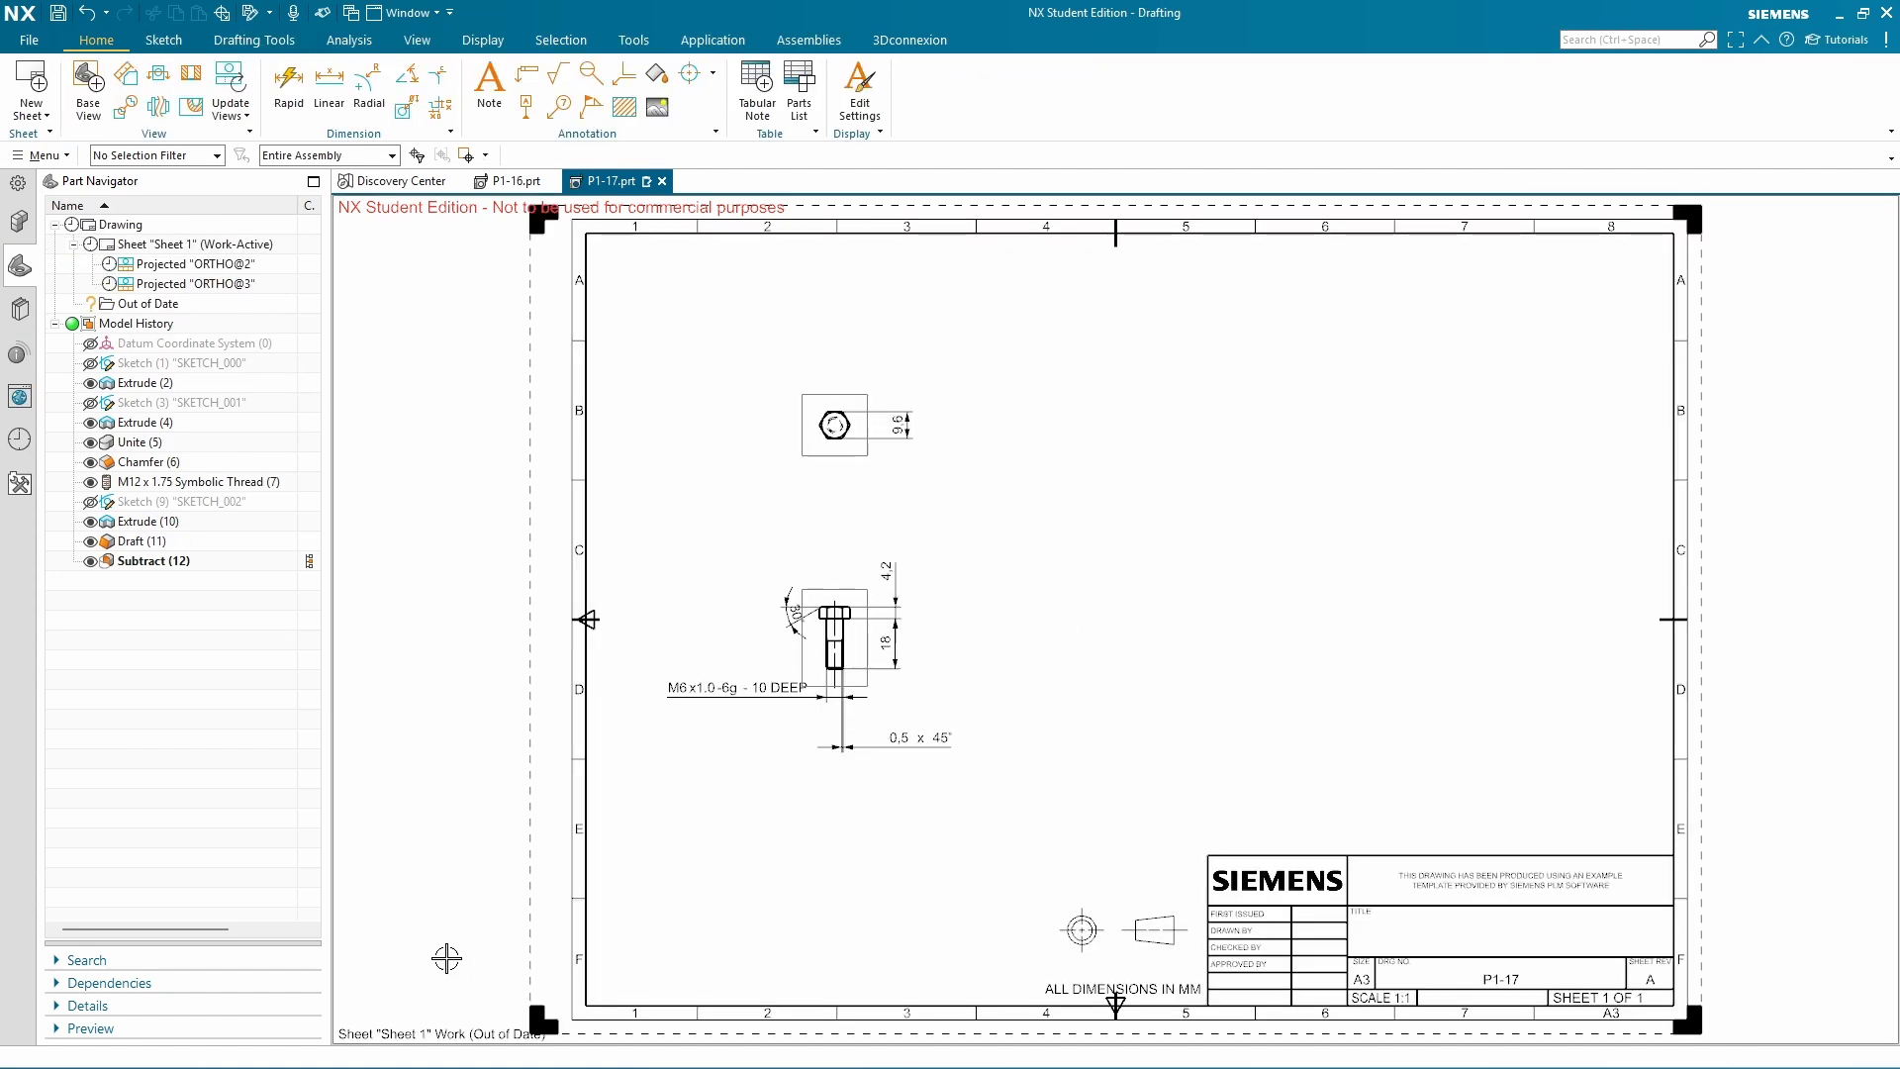
click(230, 83)
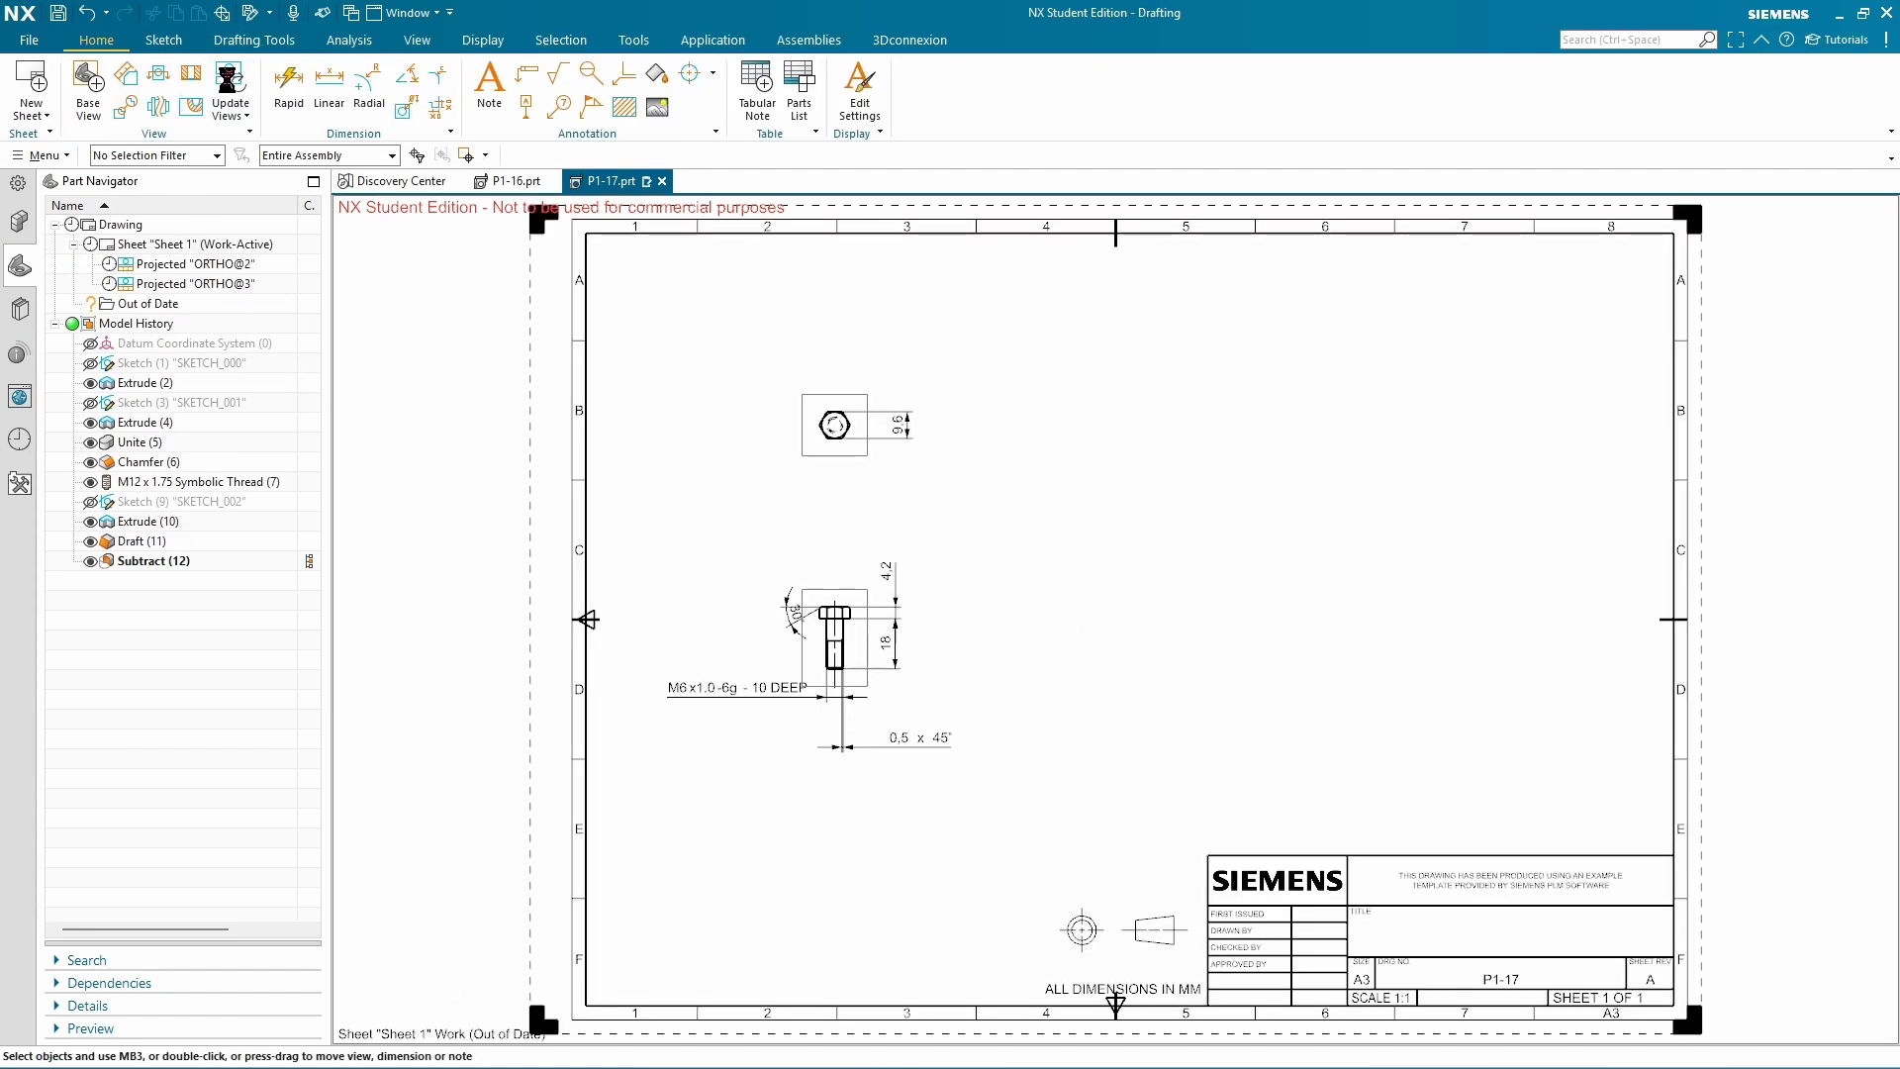
click(698, 463)
scroll(786, 663, up, 2)
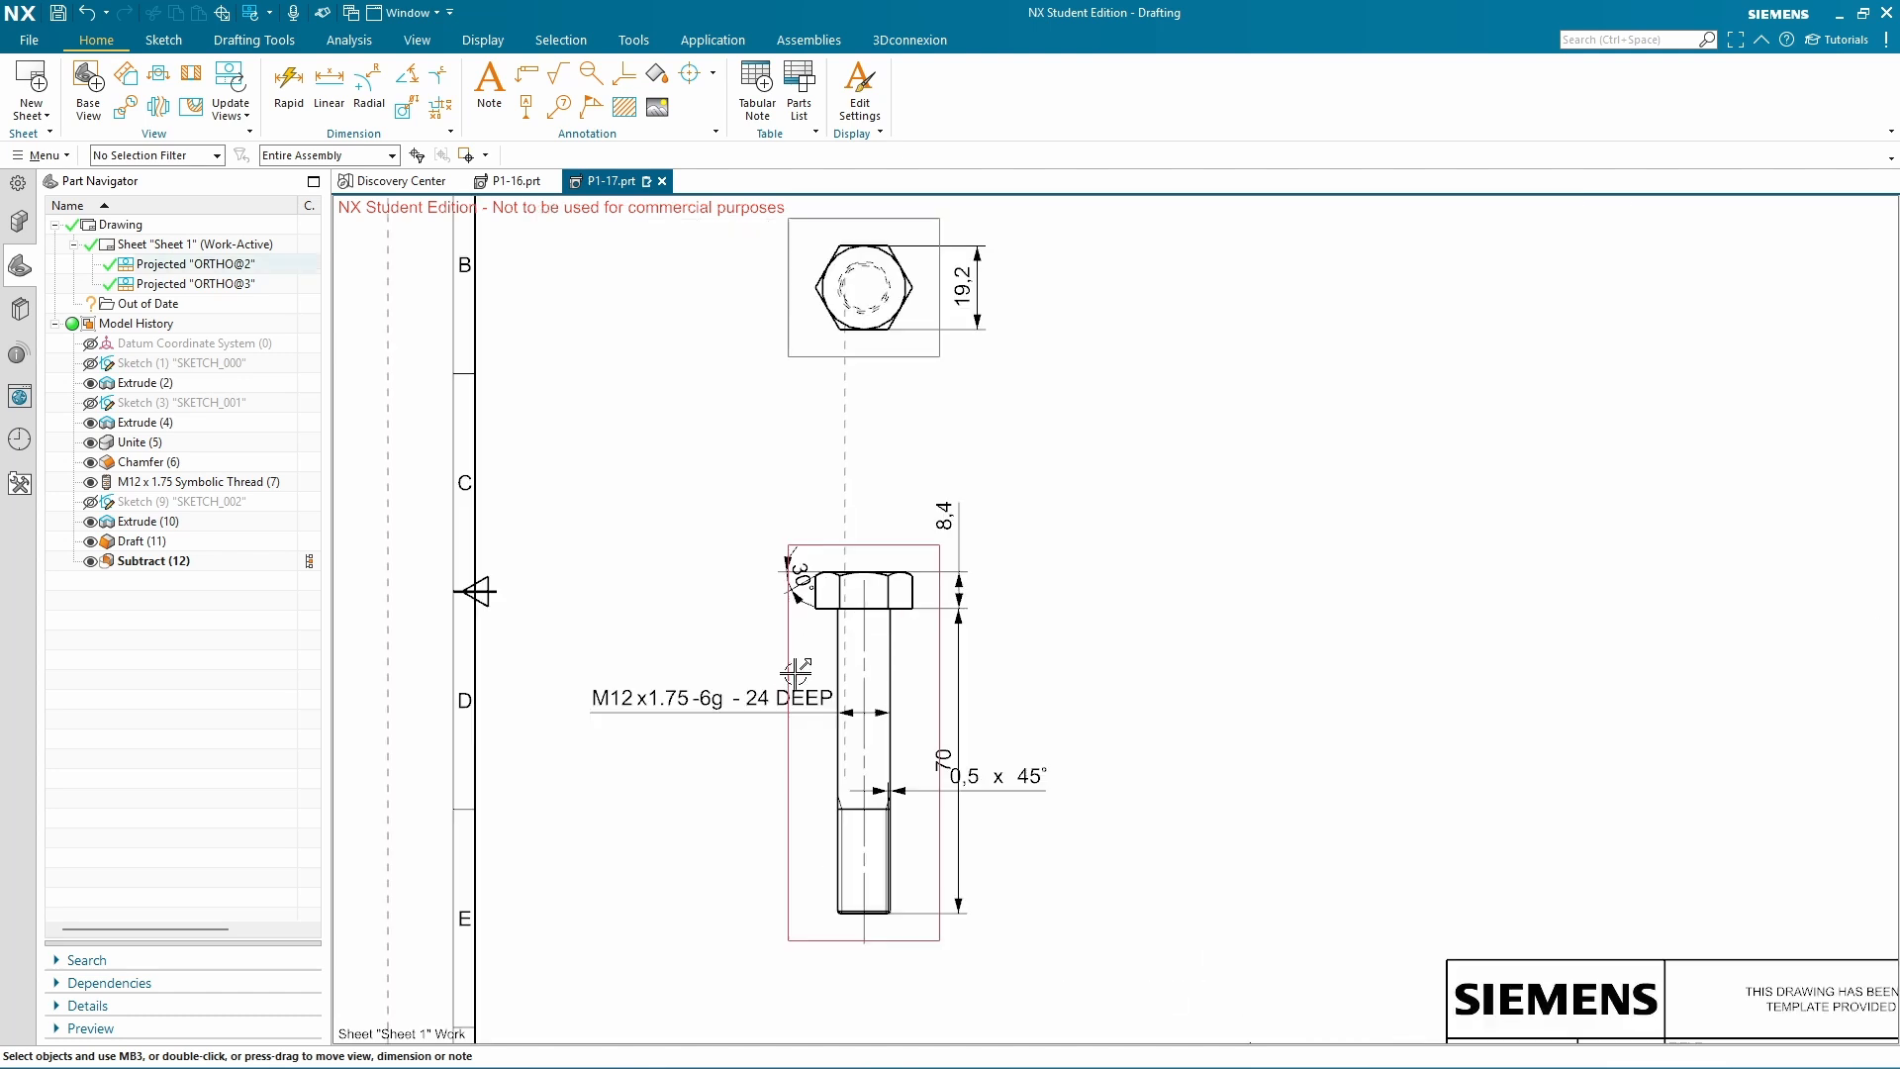
middle_drag(1080, 387, 1087, 515)
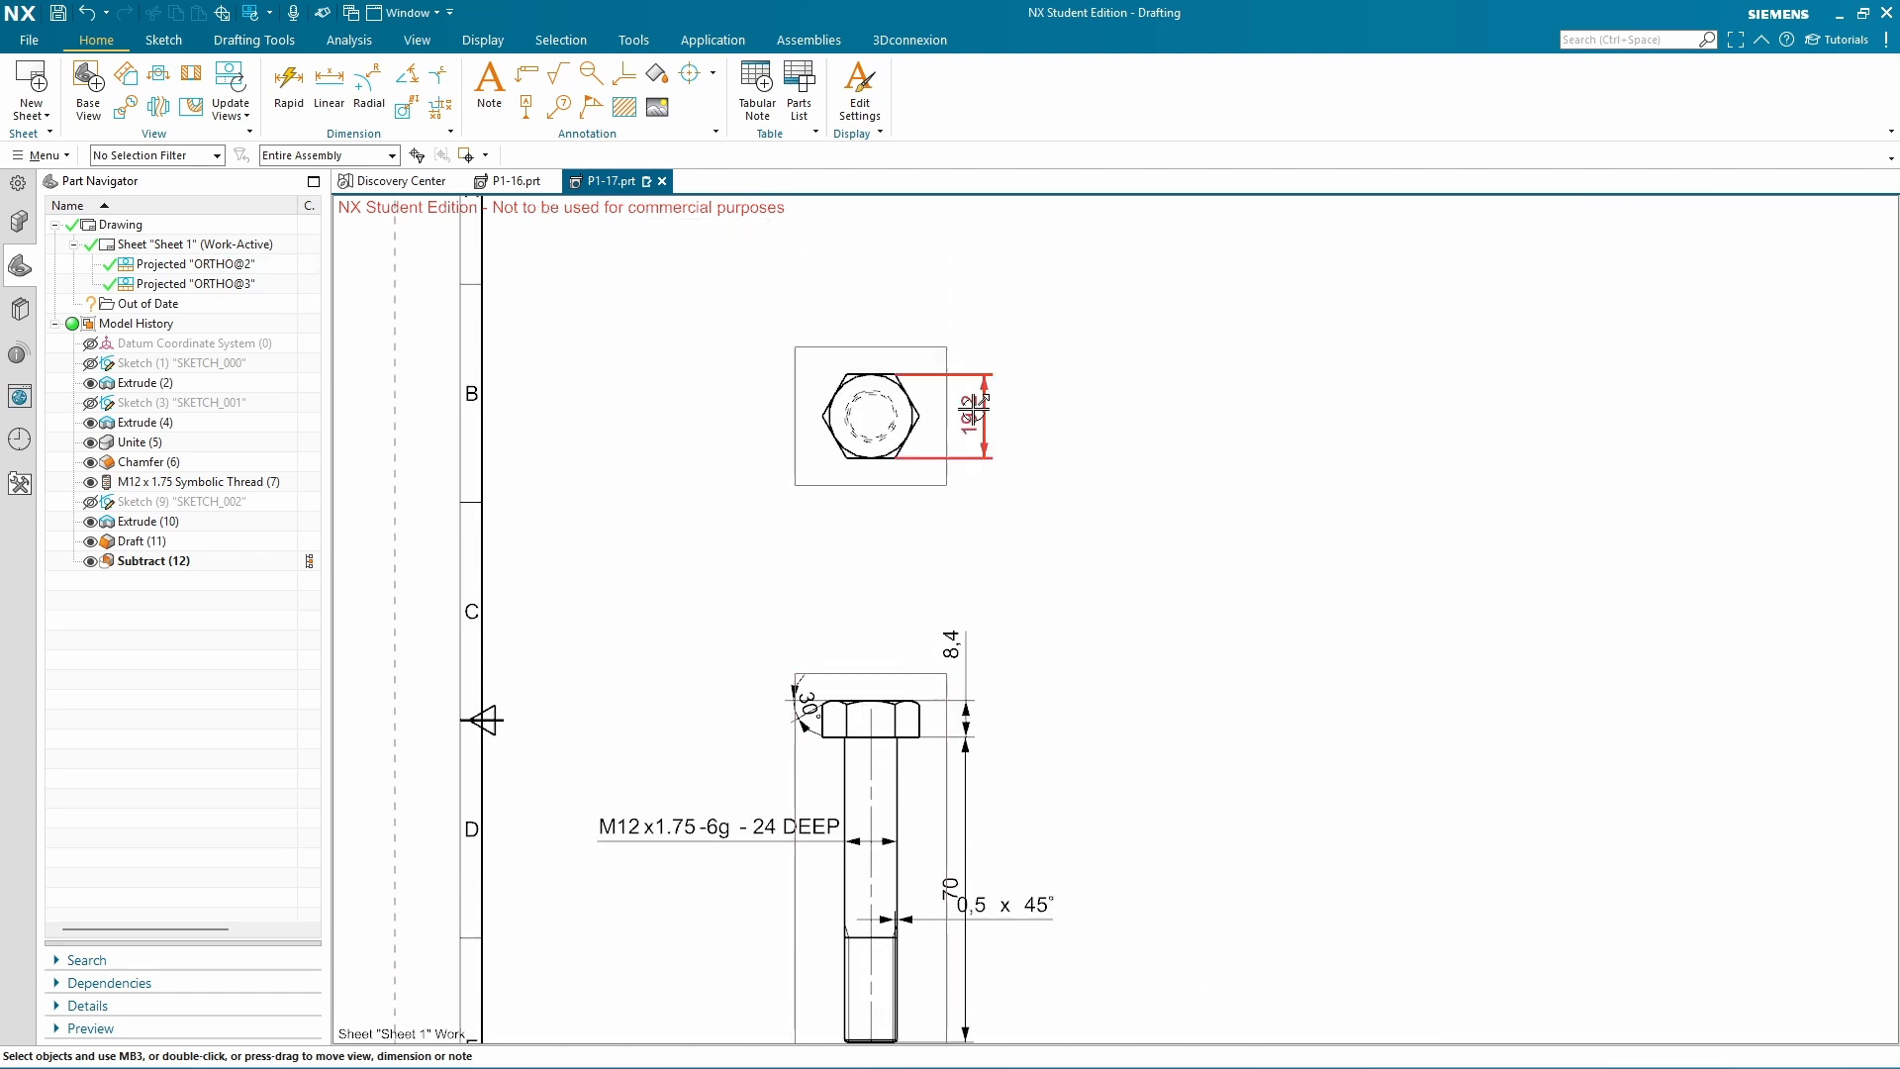
Move the chamfer dimension below the bolt, the thread callout beside the threaded end, and the 30° angle dimension clear of the head.
middle_drag(1154, 674, 1129, 466)
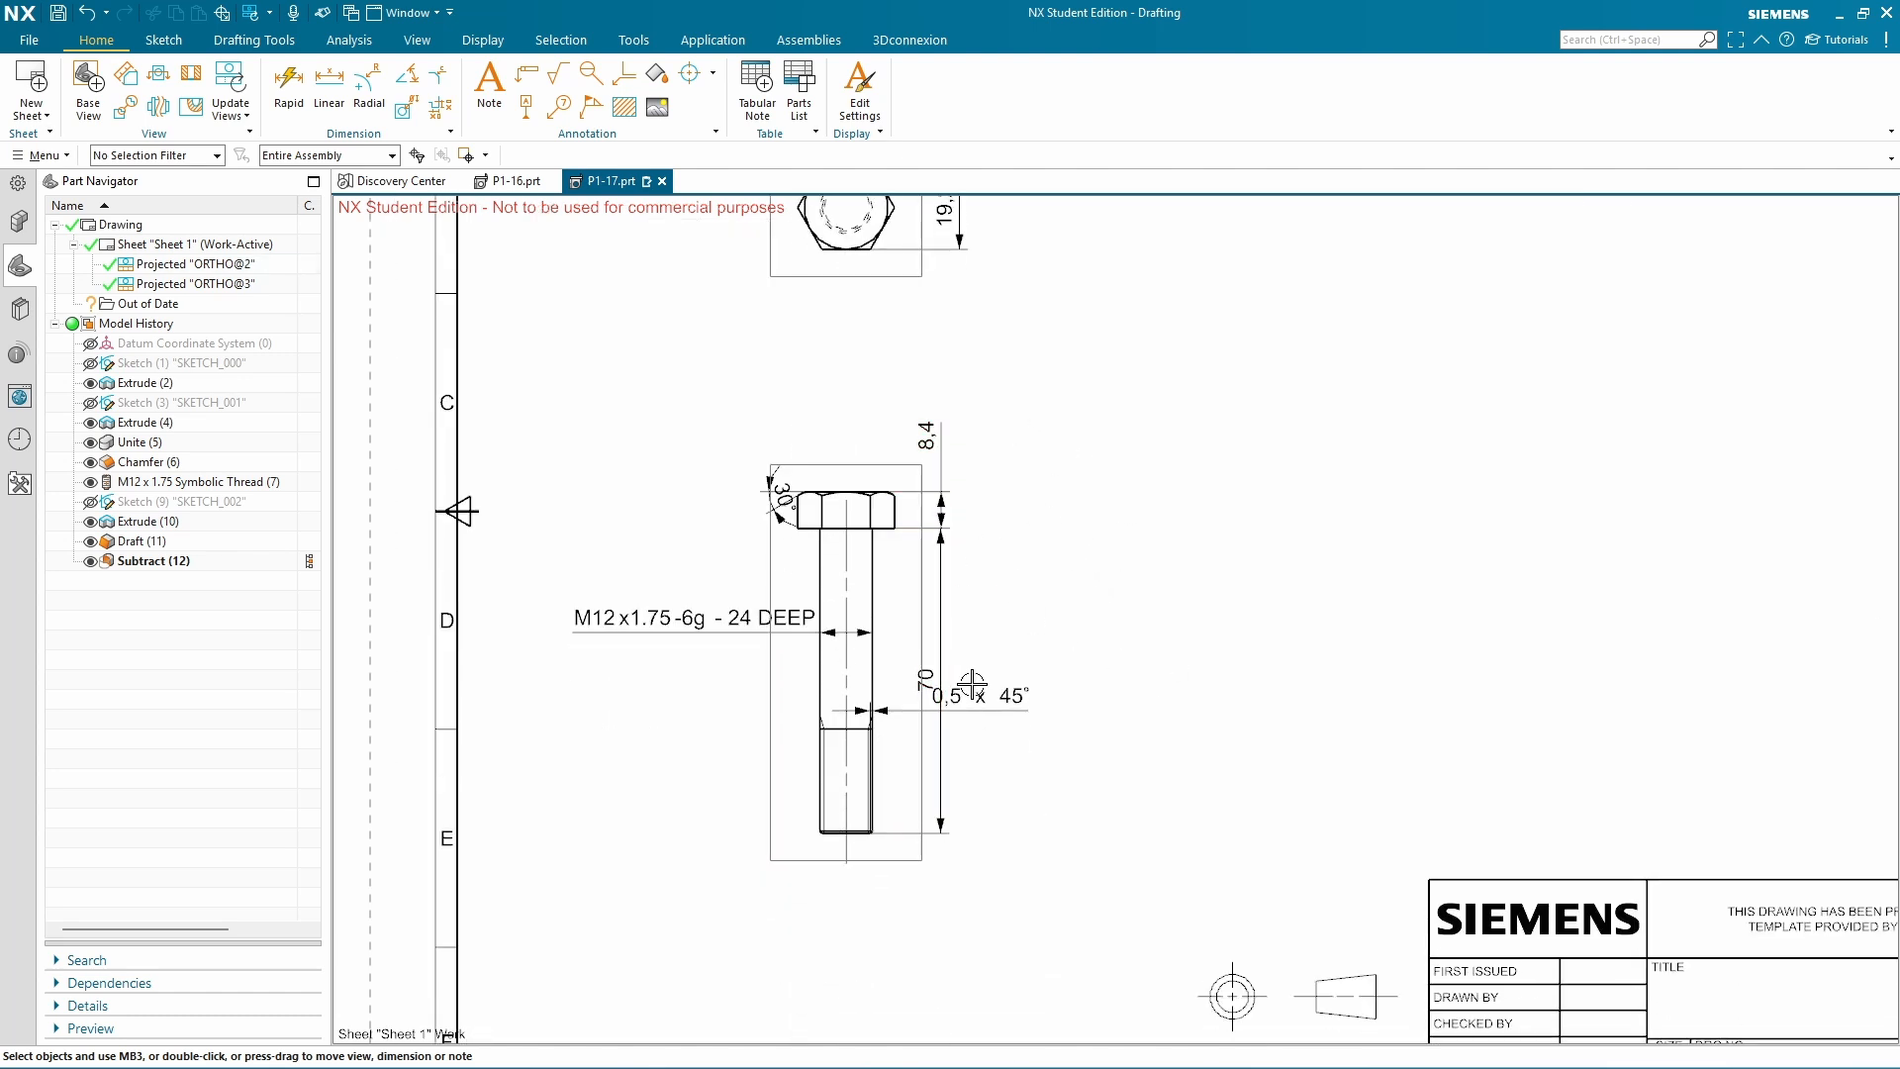
drag(980, 696, 995, 877)
drag(682, 614, 549, 774)
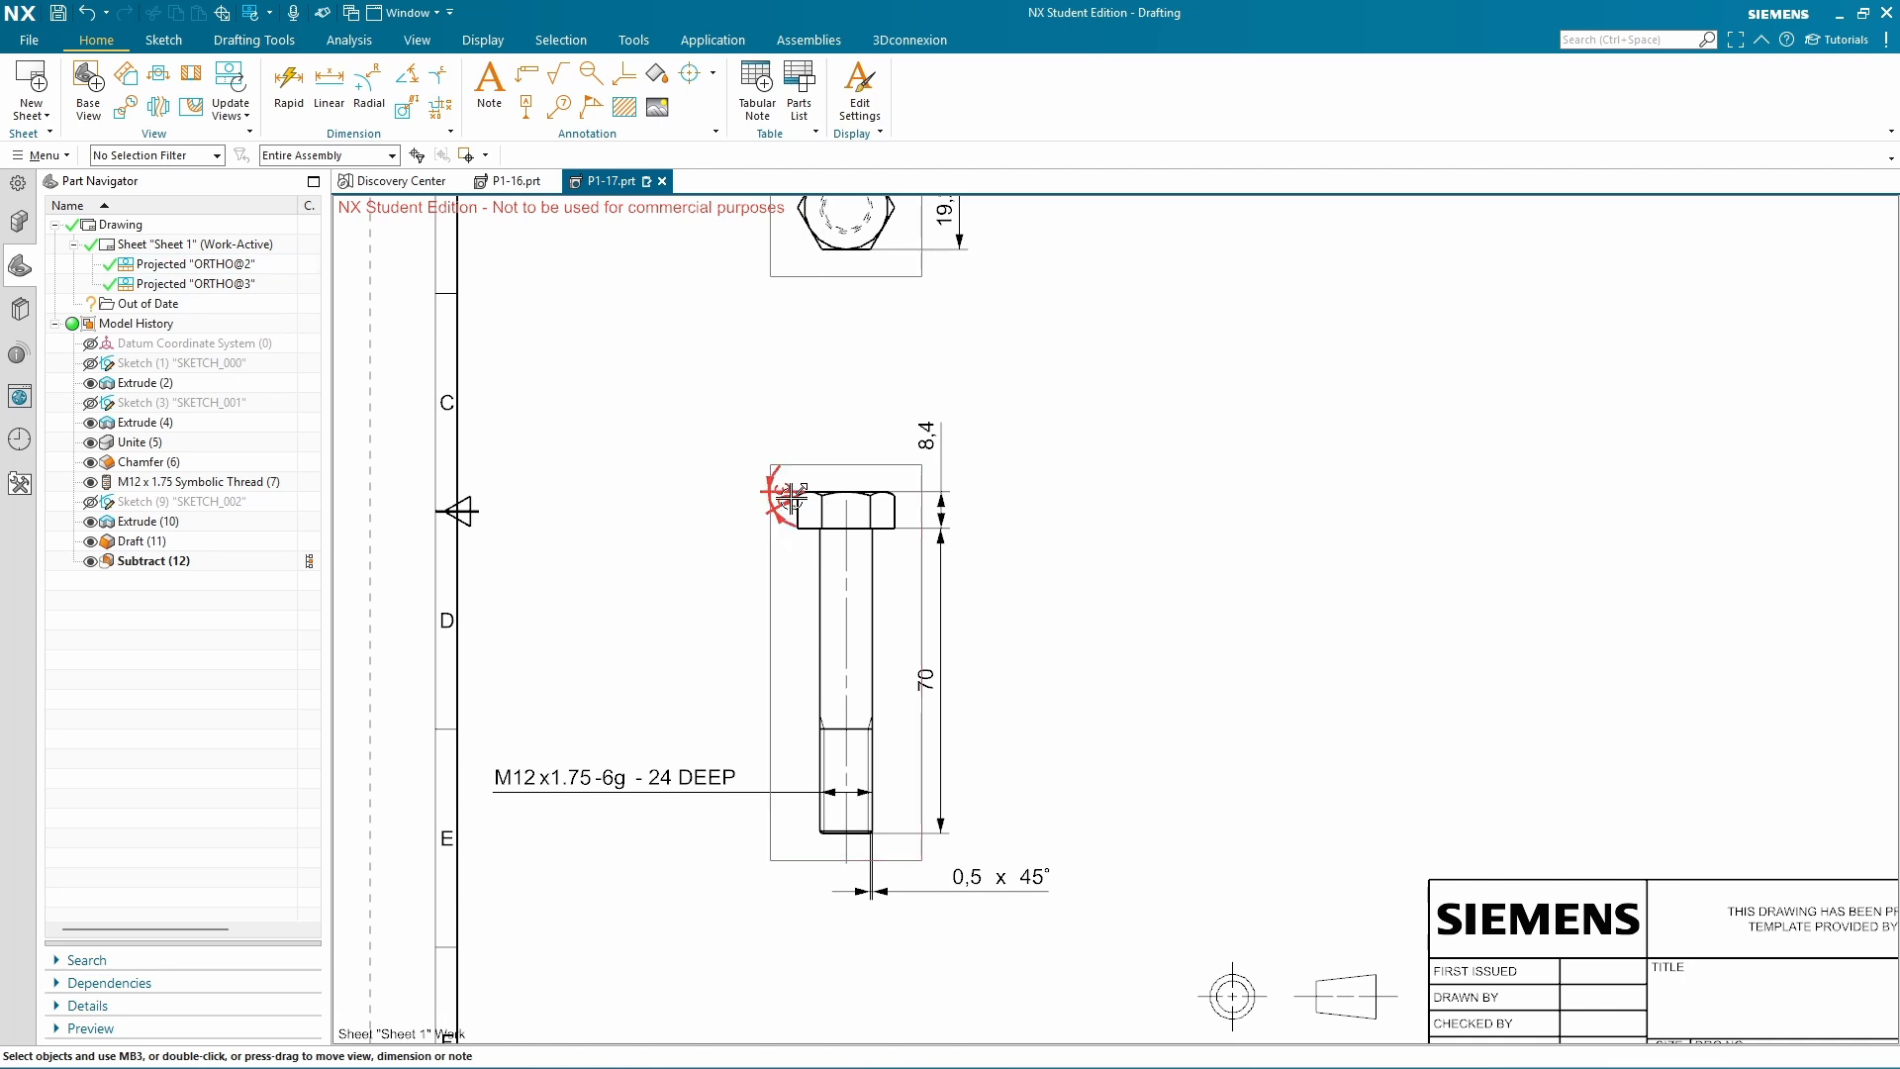
drag(782, 497, 713, 519)
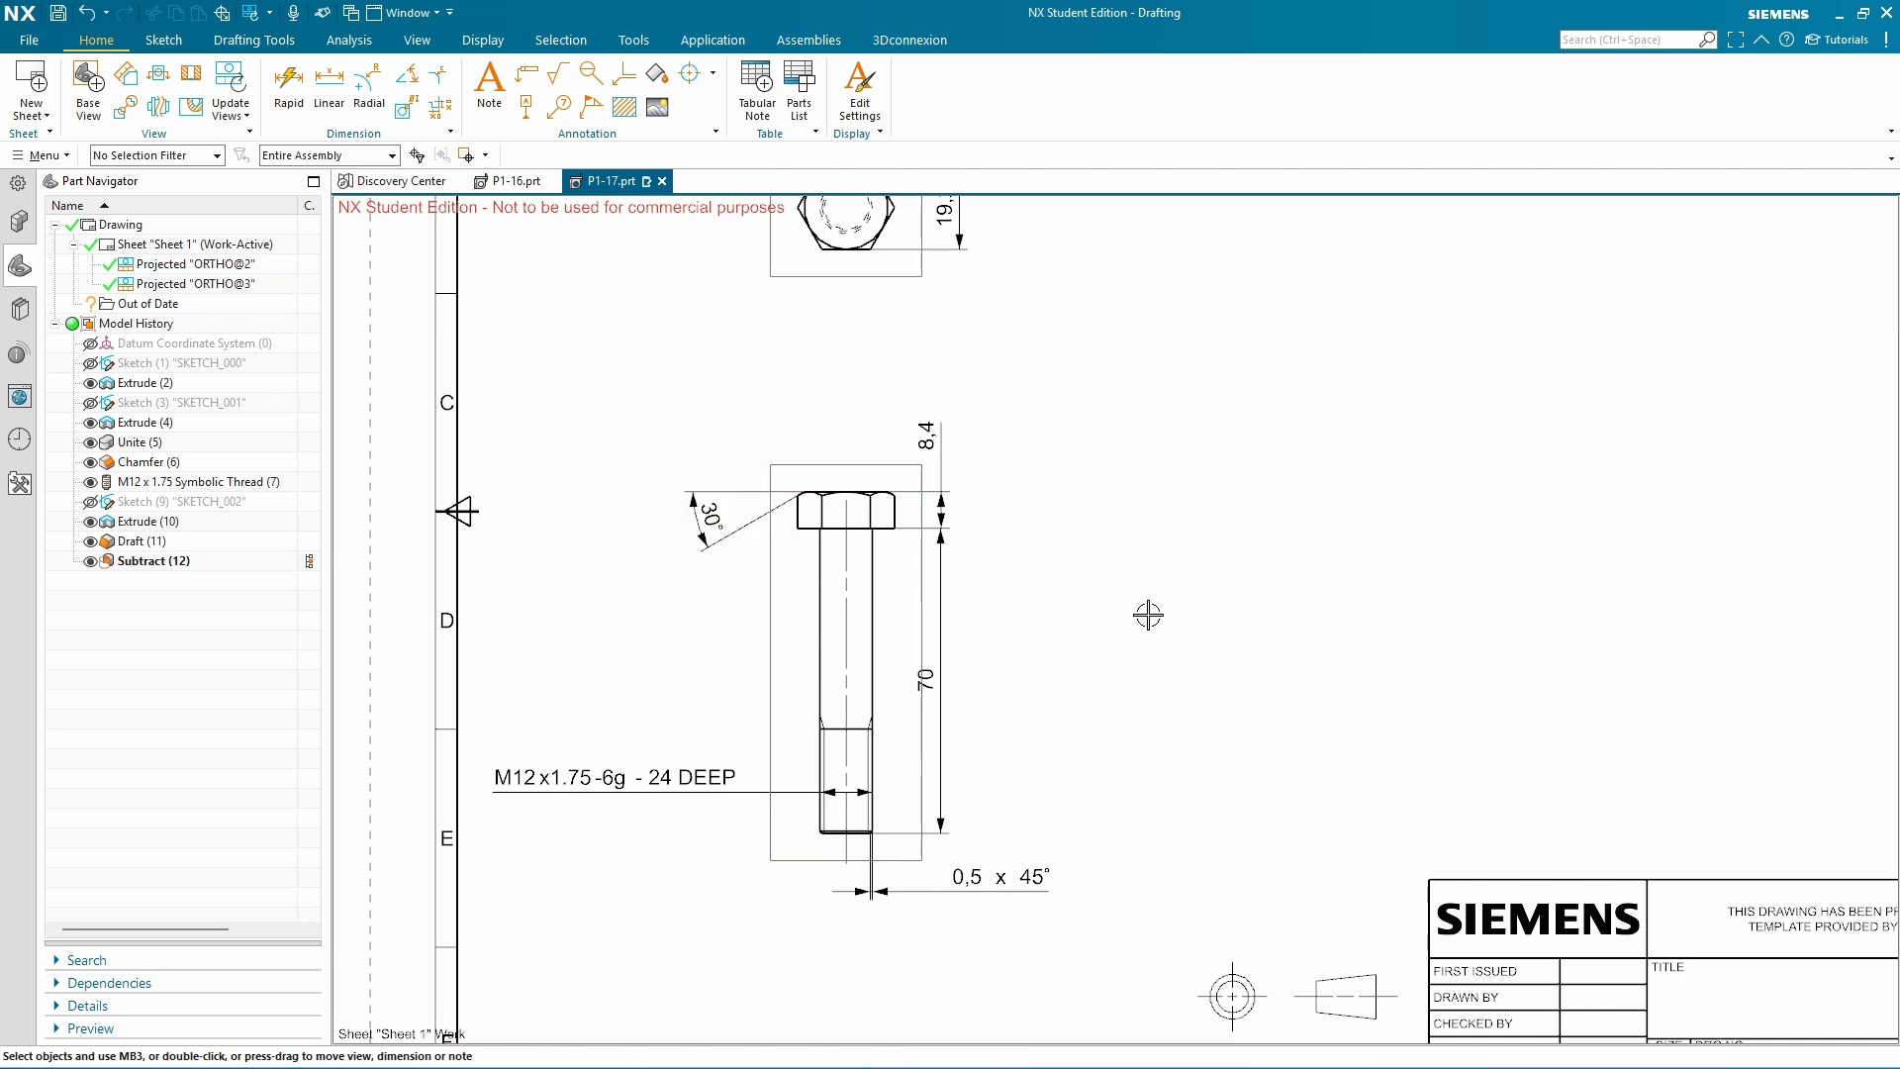
mouse_move(1139, 499)
middle_down()
mouse_move(1150, 641)
mouse_move(1138, 549)
middle_up()
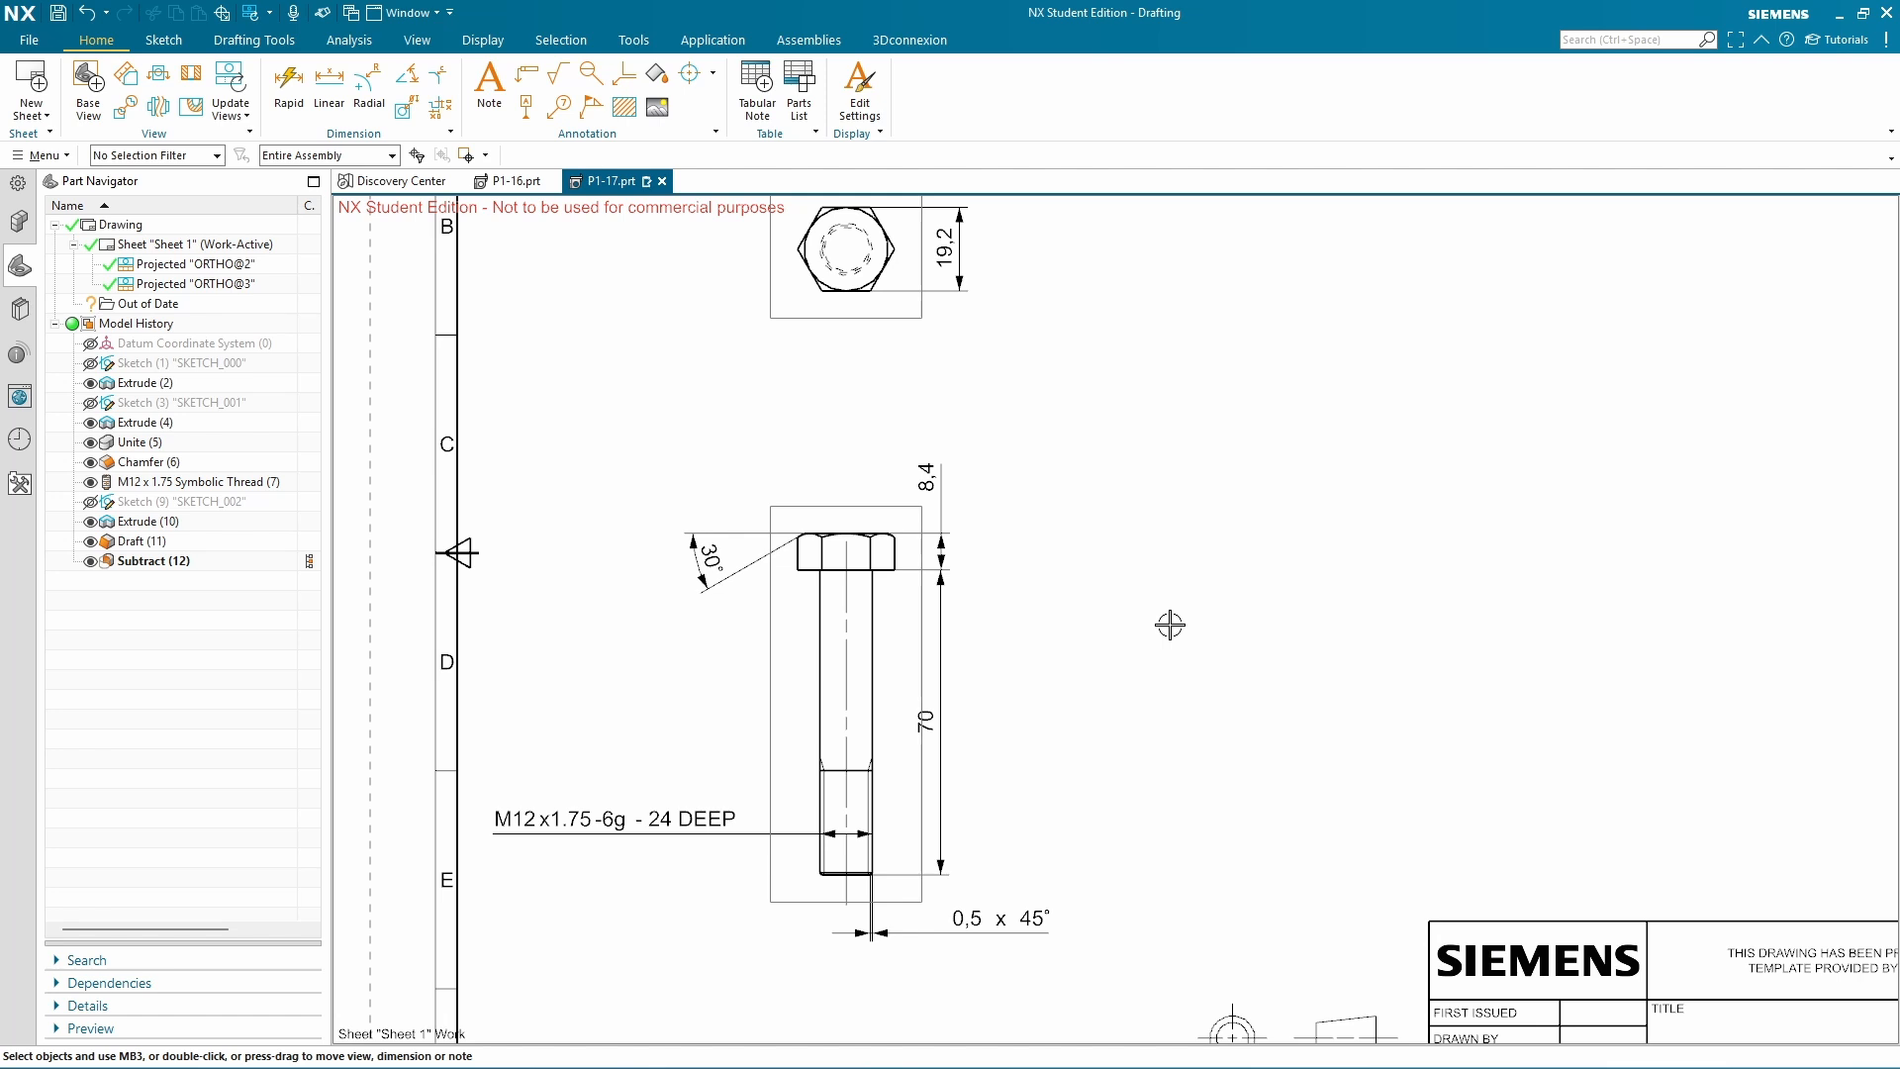